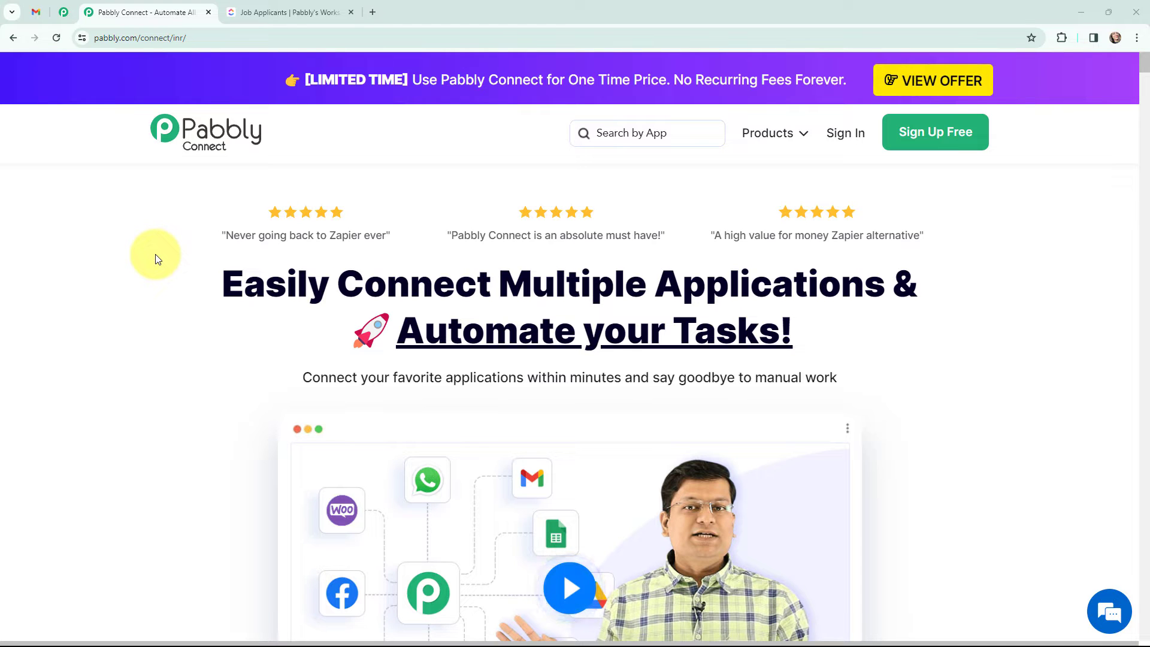
Step: Bring up the ClickUp Job Applicants list, with its tasks grouped by status
click(299, 6)
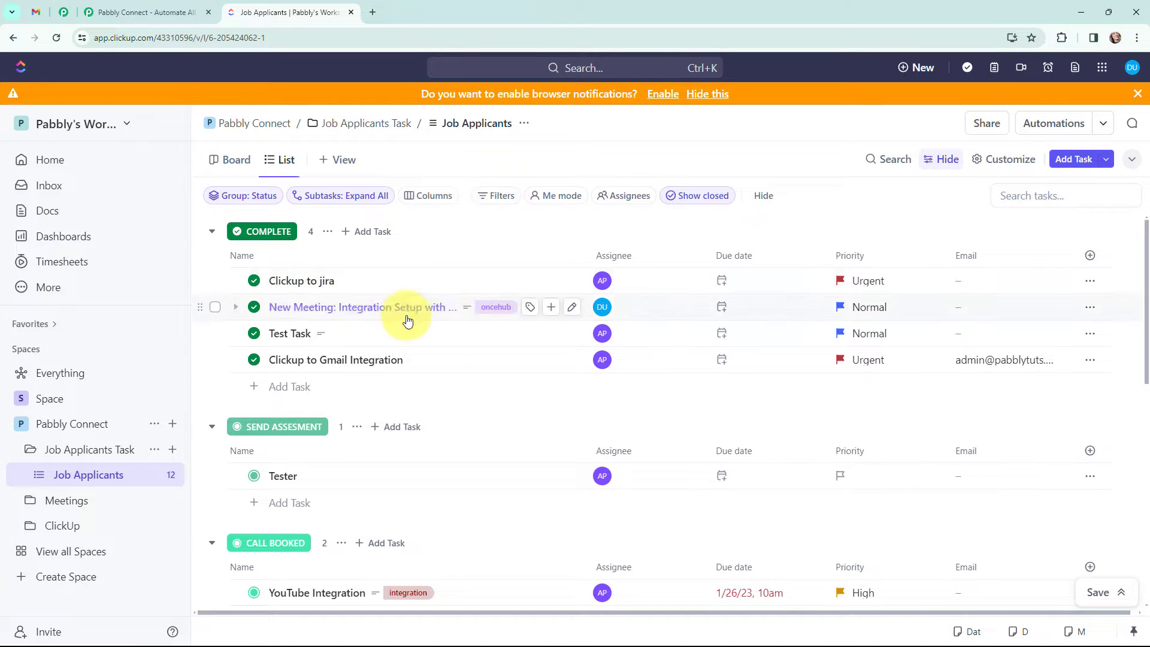
Step: Review the Gmail notification about the completed ClickUp task, then return to the Pabbly Connect homepage
click(36, 12)
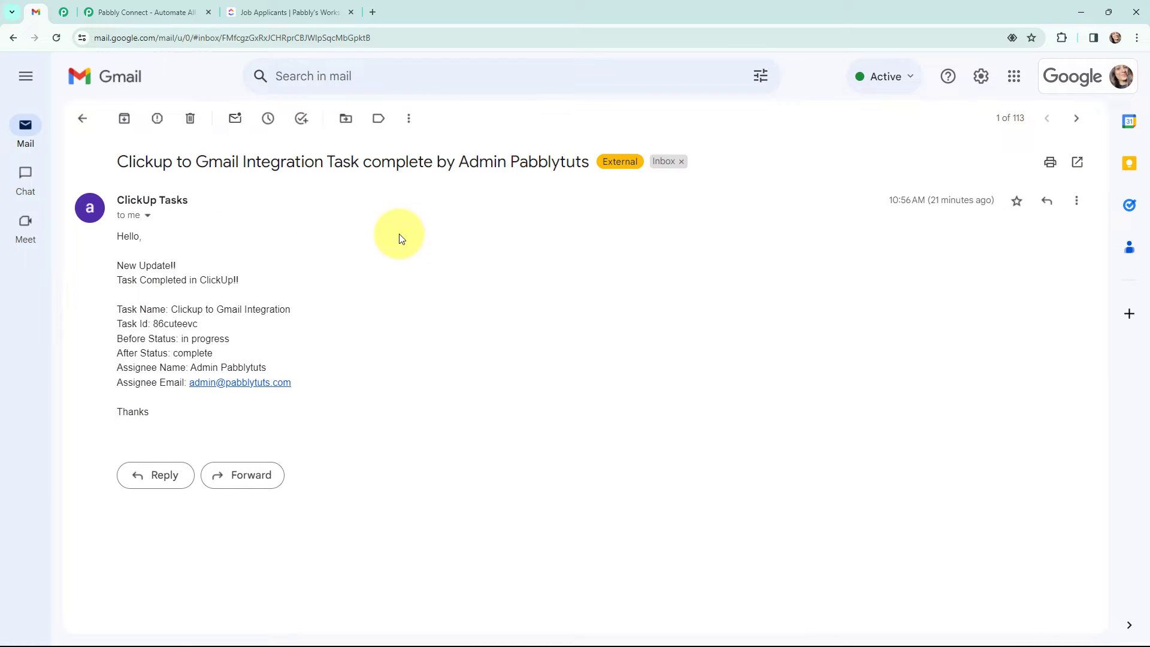
click(151, 12)
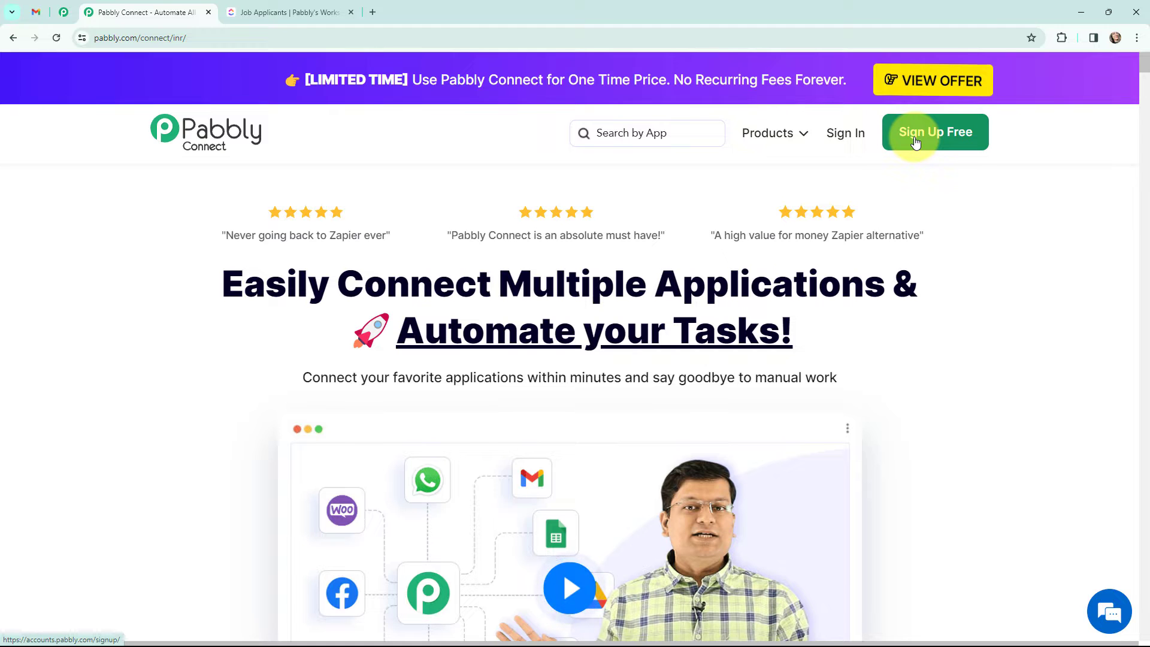
Step: Sign in, open Pabbly Connect, and start a new workflow in the ClickUp Automation folder
click(845, 137)
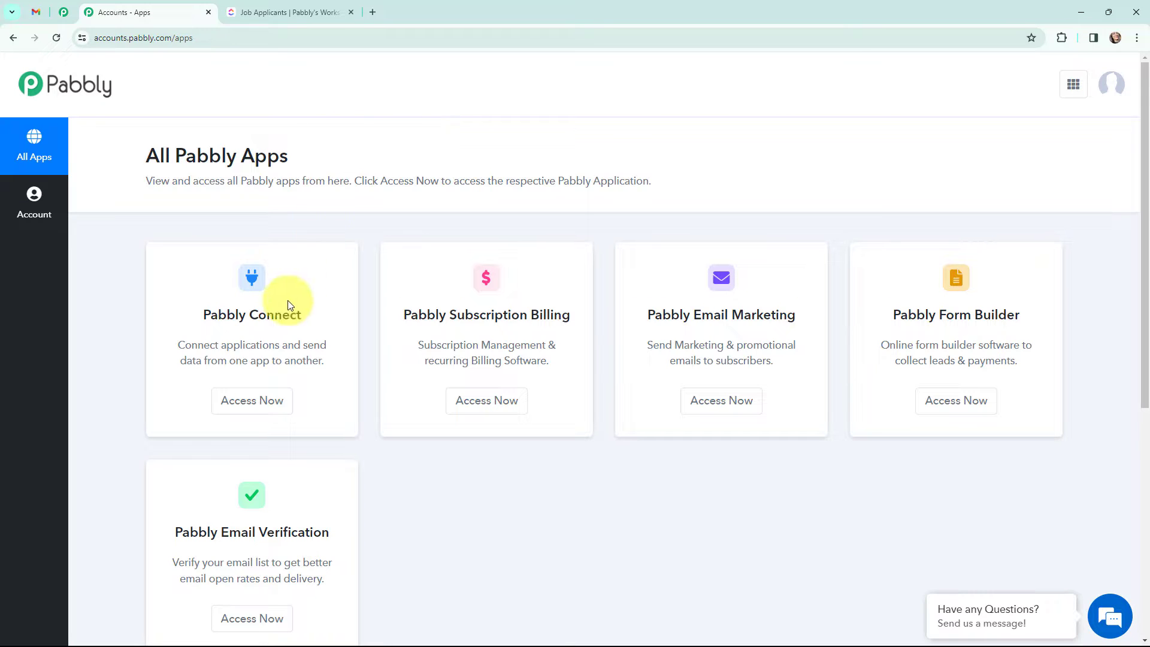
click(253, 404)
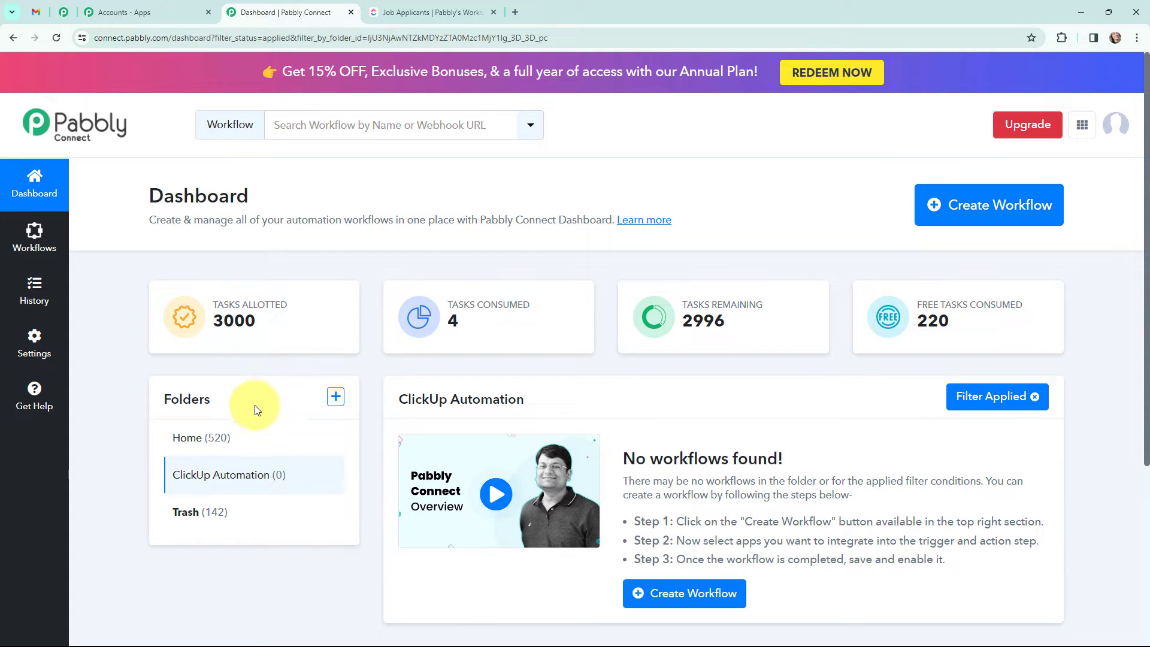
click(983, 206)
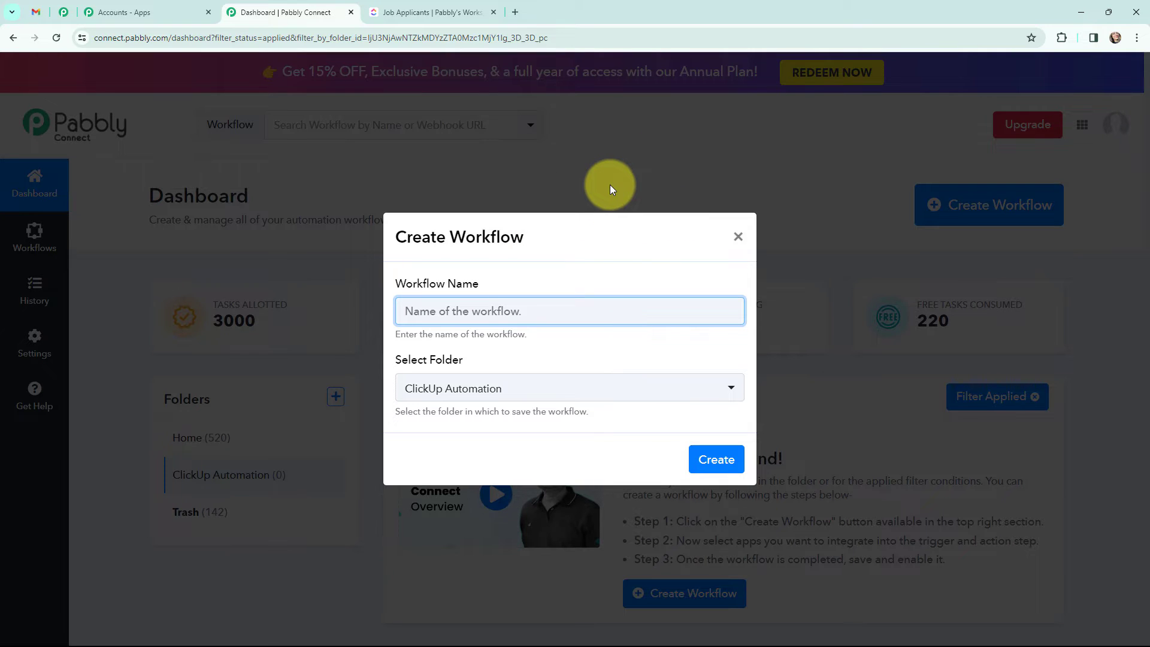
Step: Create the workflow 'Receive Email Notification when ClickUp Task is Completed' in ClickUp Automation
text(Receive Email Notification when ClickUp Task is Completed)
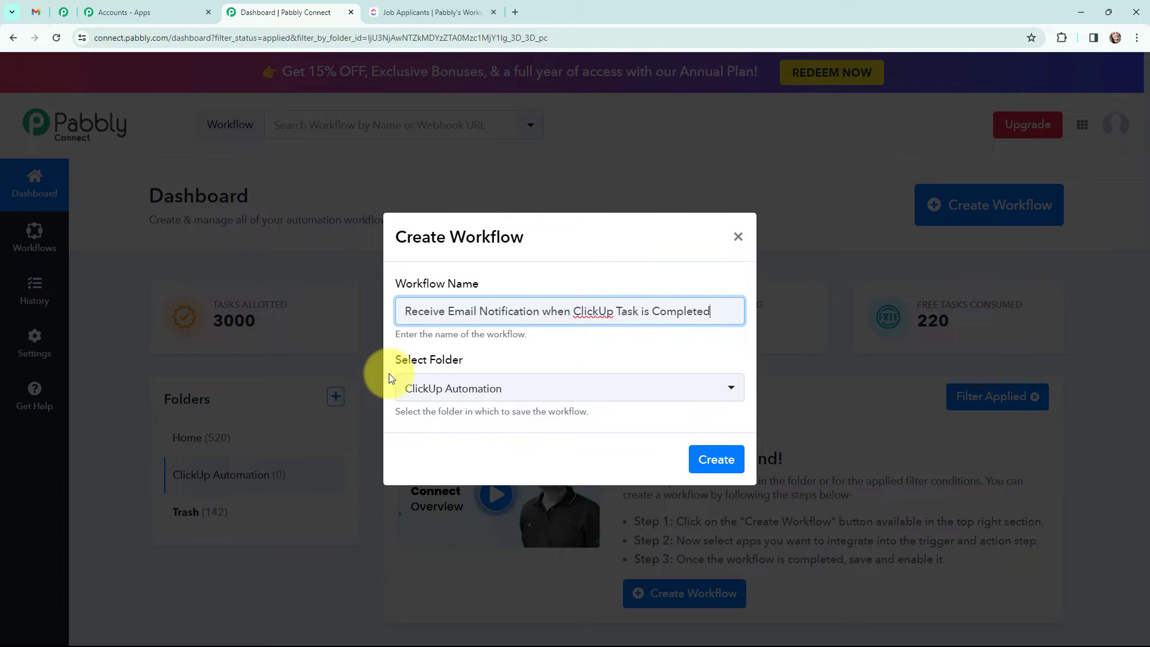
click(721, 460)
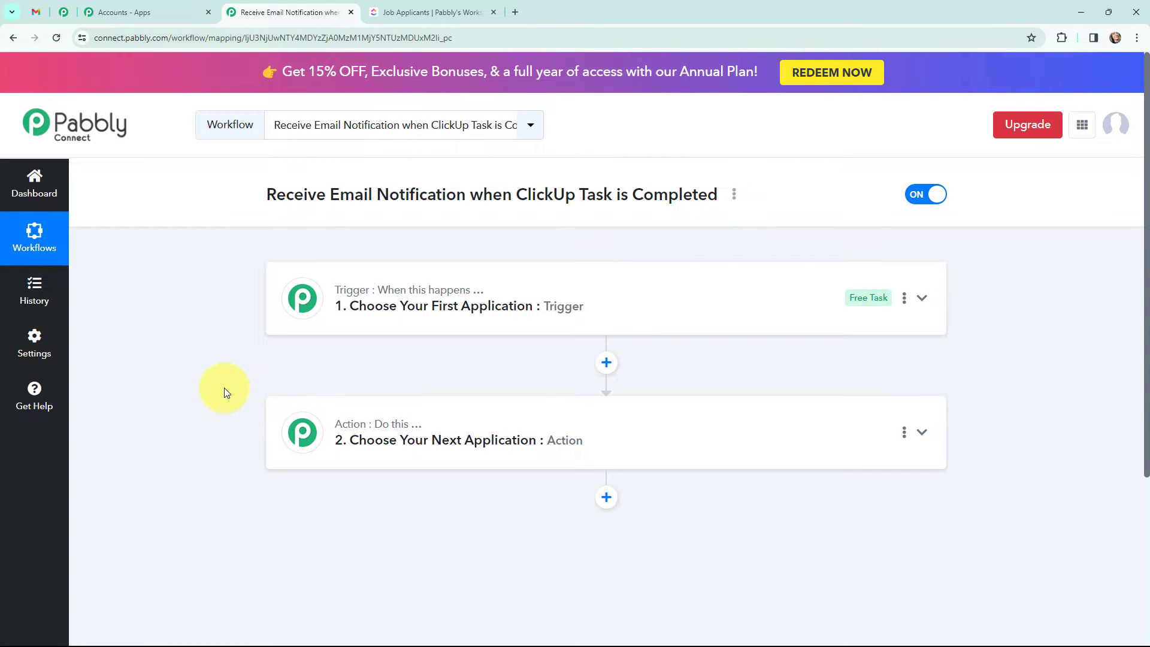
Step: Recheck the sample email and the ClickUp Job Applicants list, then return to the workflow
click(35, 12)
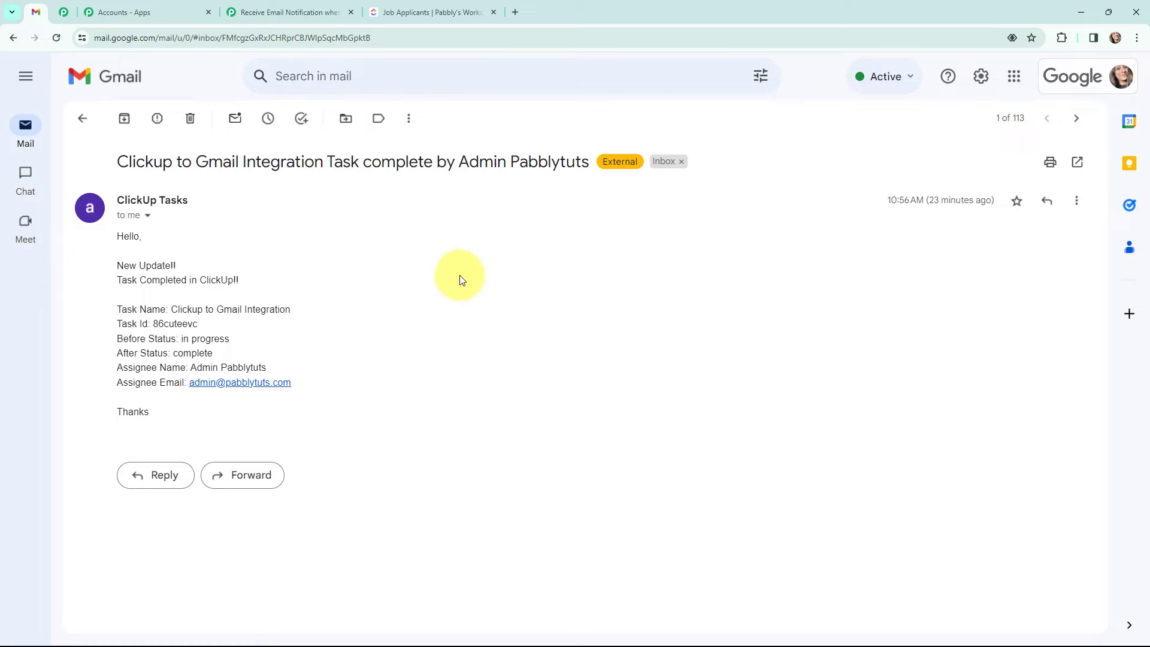
click(398, 12)
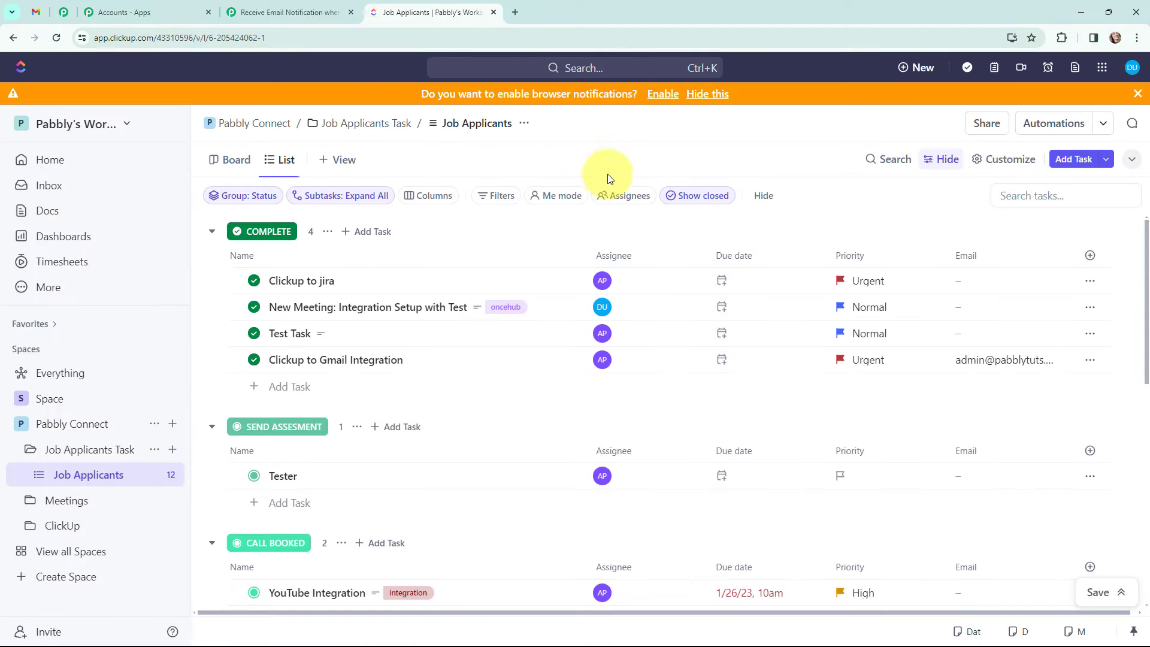
click(318, 8)
Step: Set the trigger to ClickUp's Task Updated event and expand the action step
click(290, 290)
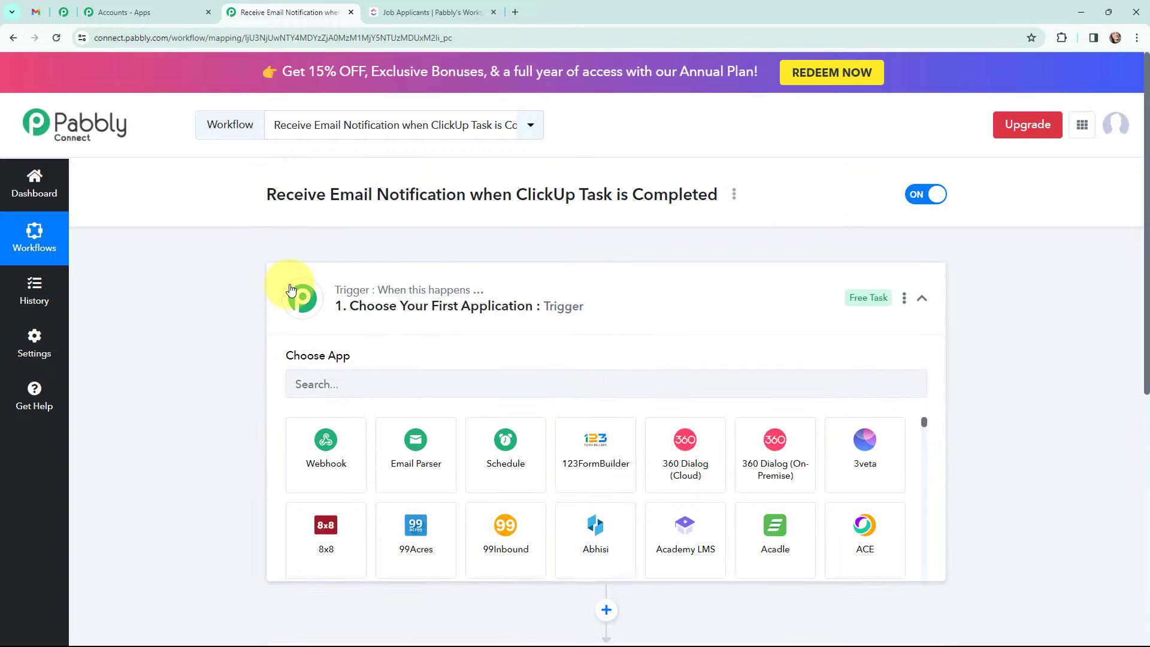
click(347, 384)
text(cl)
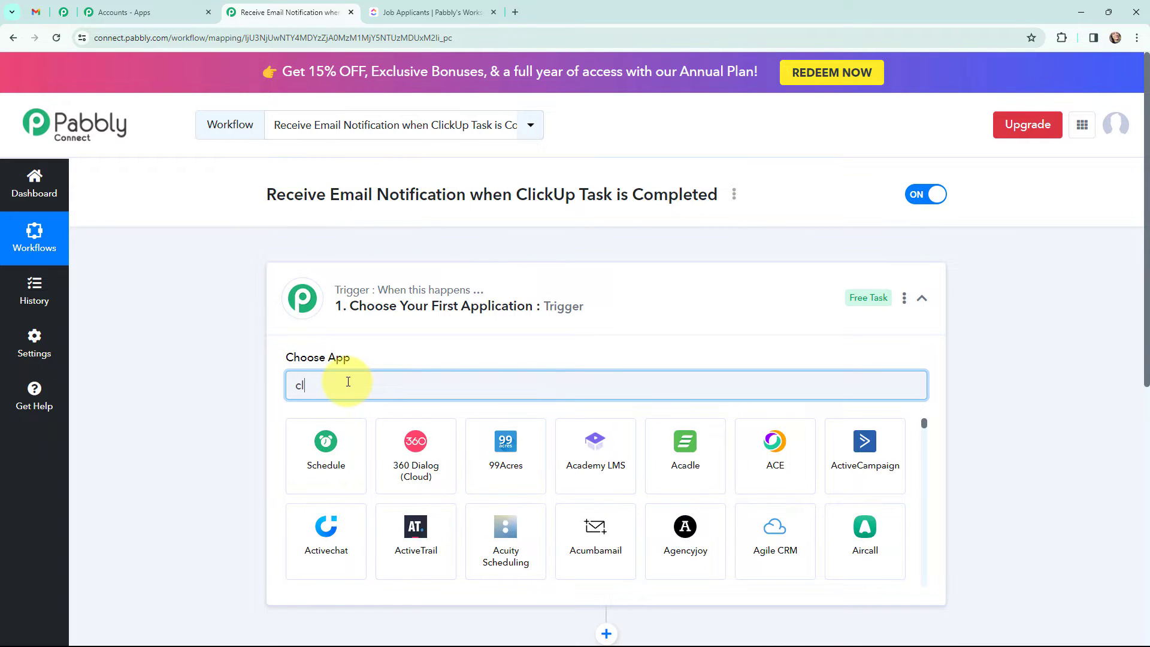
text(ickup)
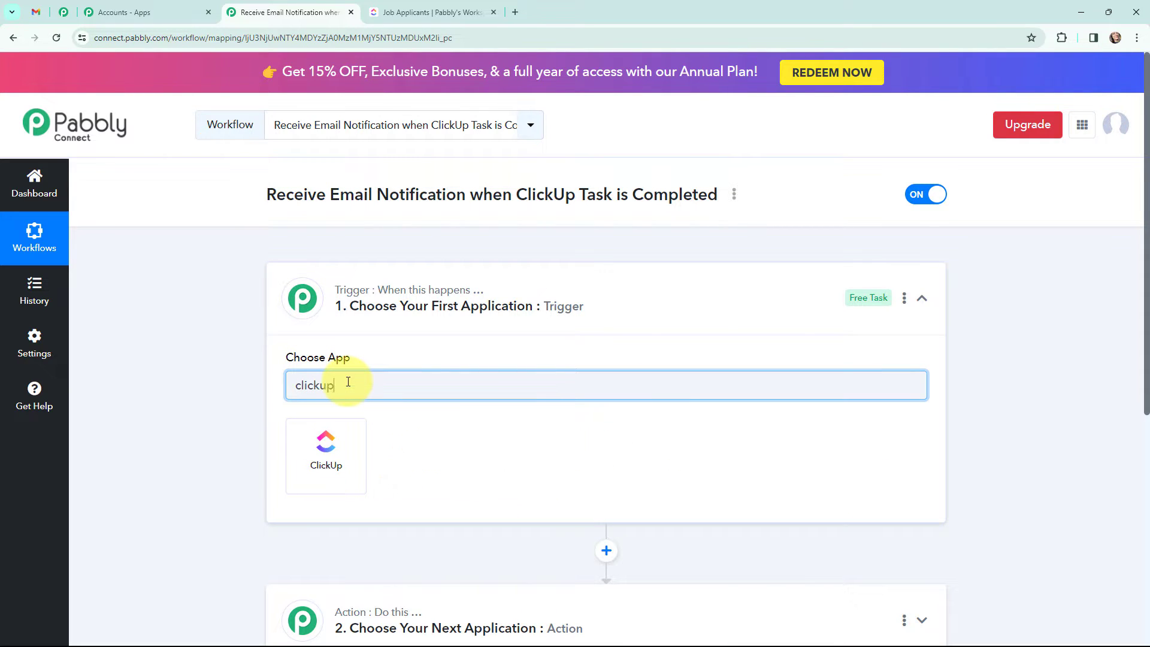
click(340, 429)
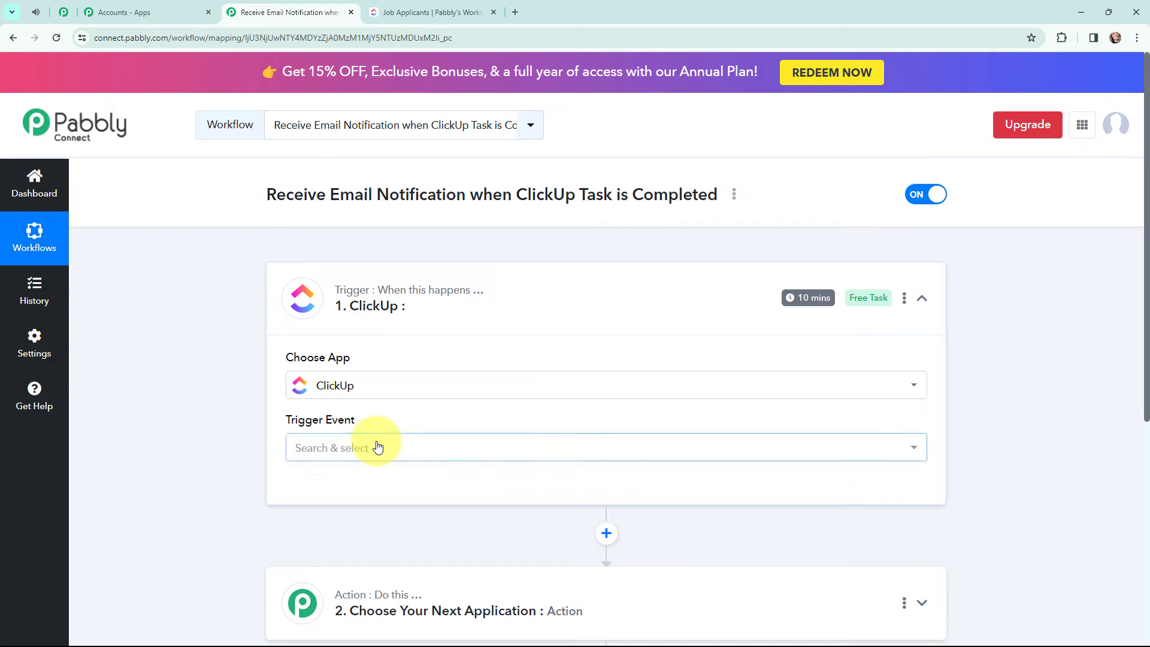
click(374, 448)
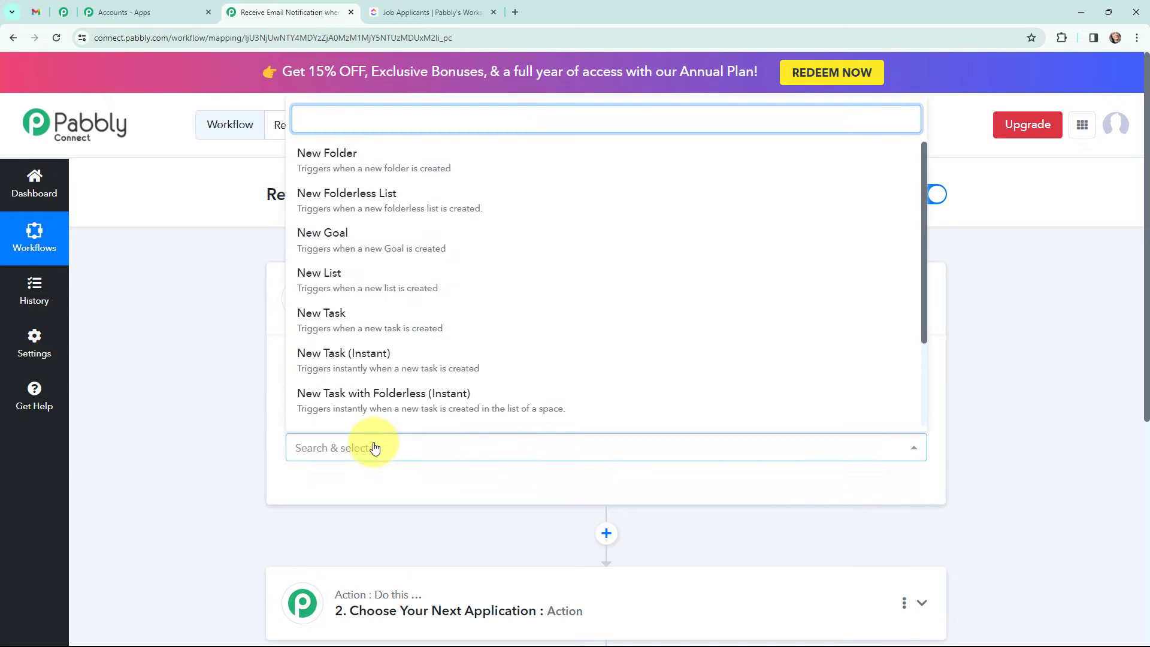
text(task)
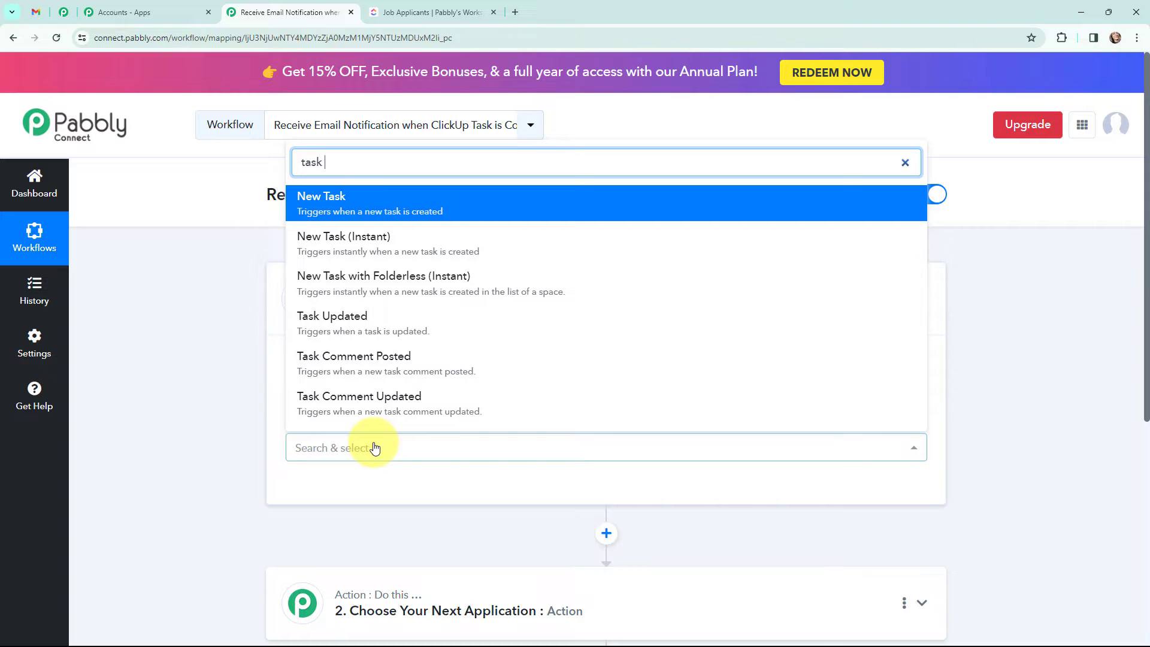
text( up)
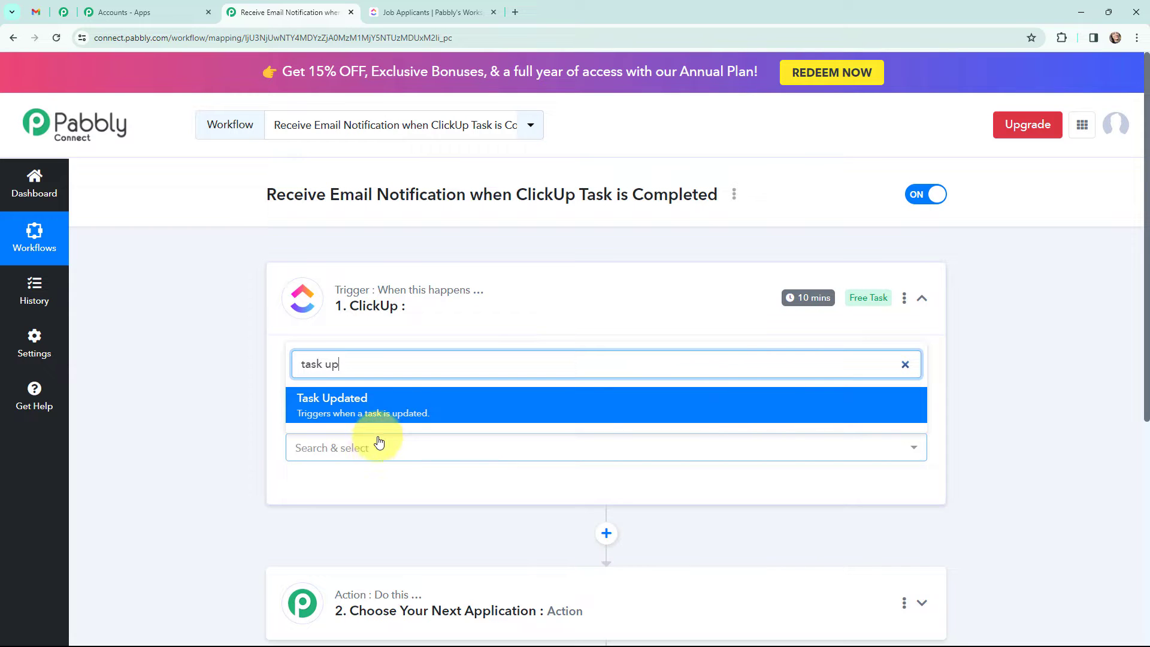
click(450, 405)
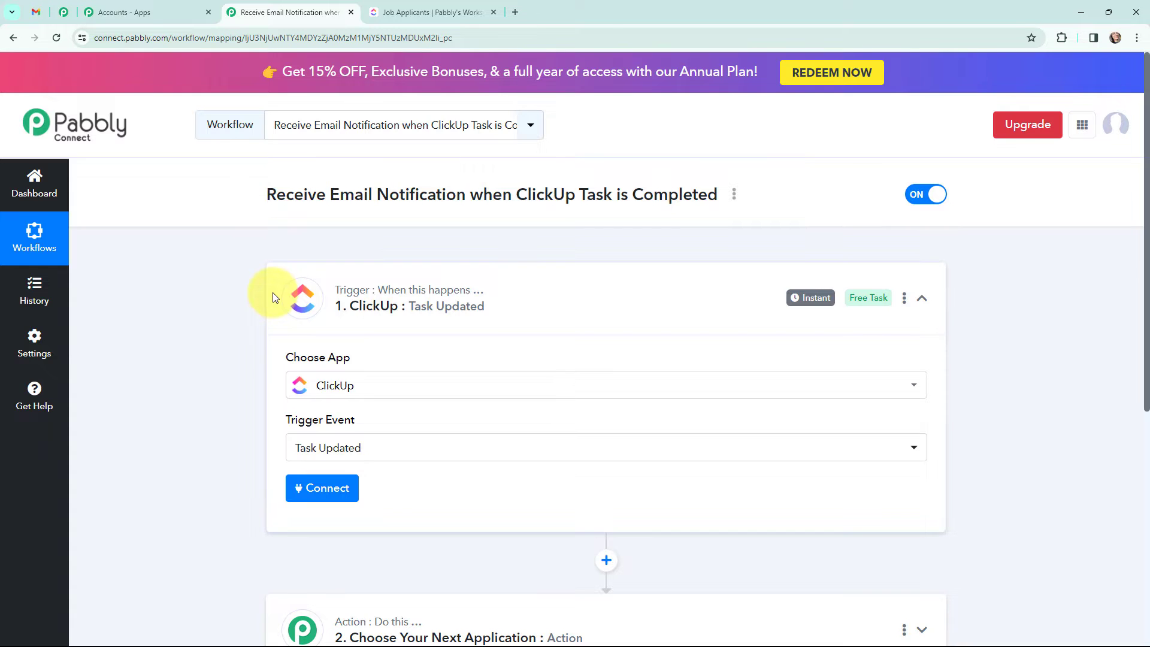
scroll(284, 336, down, 4)
click(293, 385)
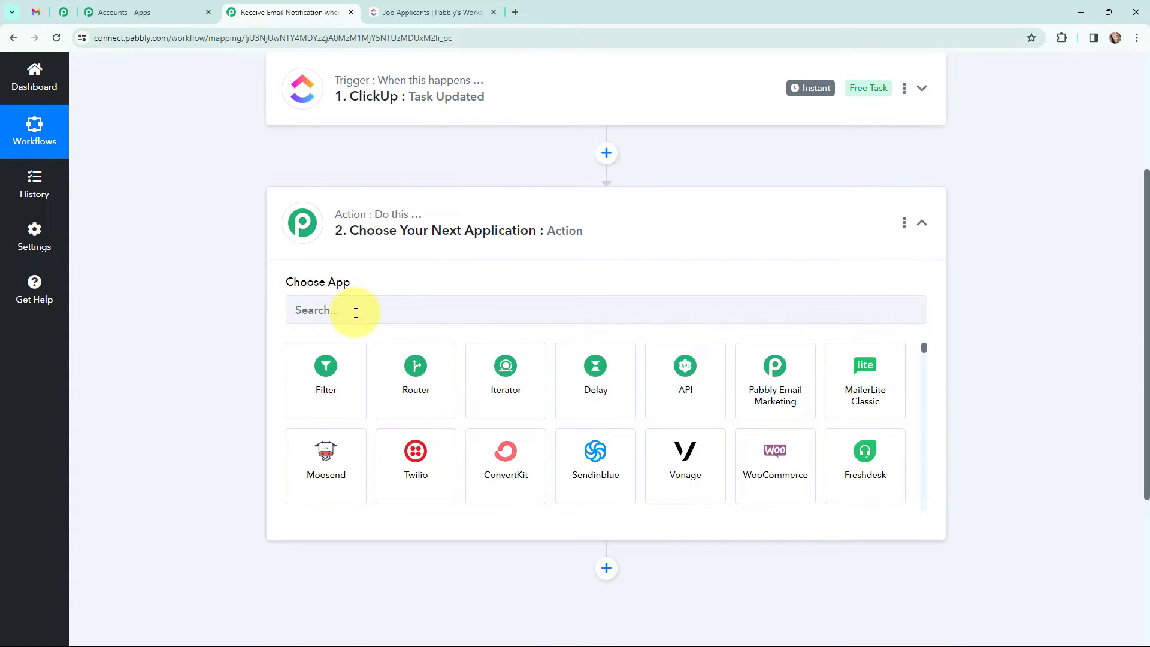
Step: Set the action step to the Gmail app with the Send Email event
click(393, 315)
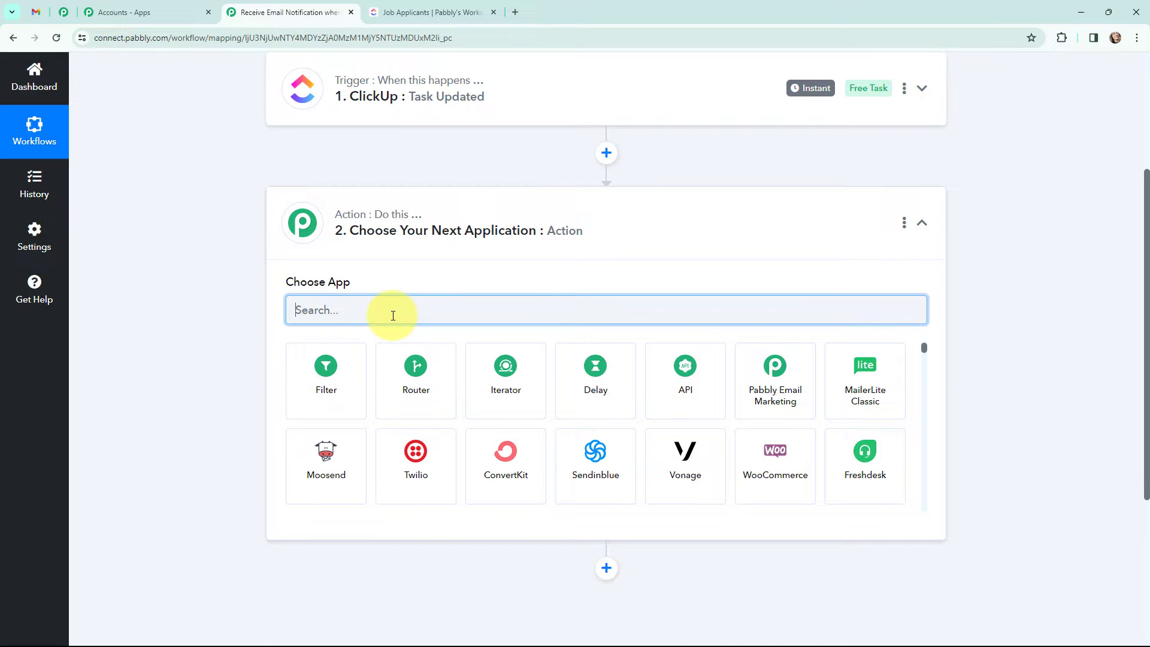
text(gmail)
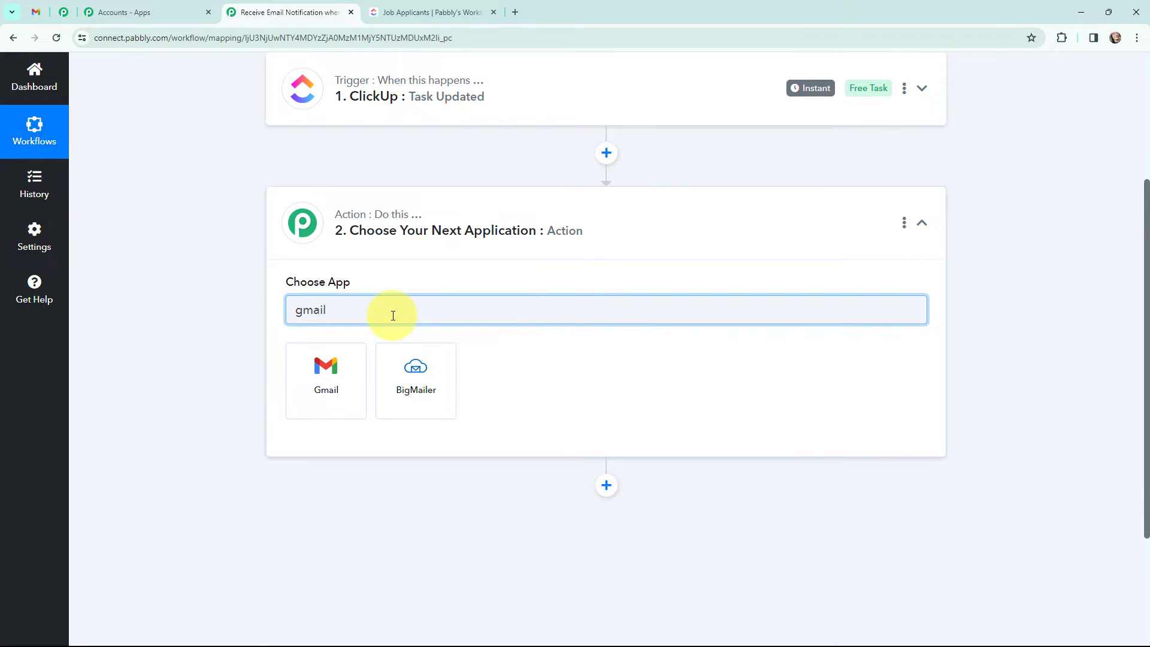
click(319, 368)
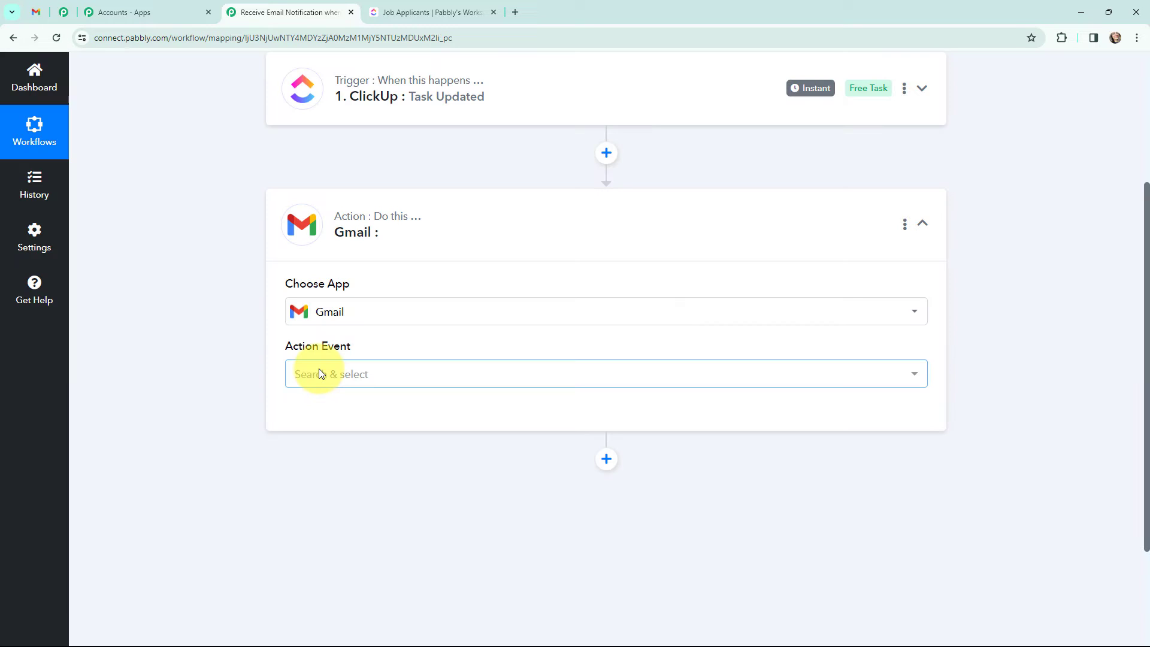
click(309, 373)
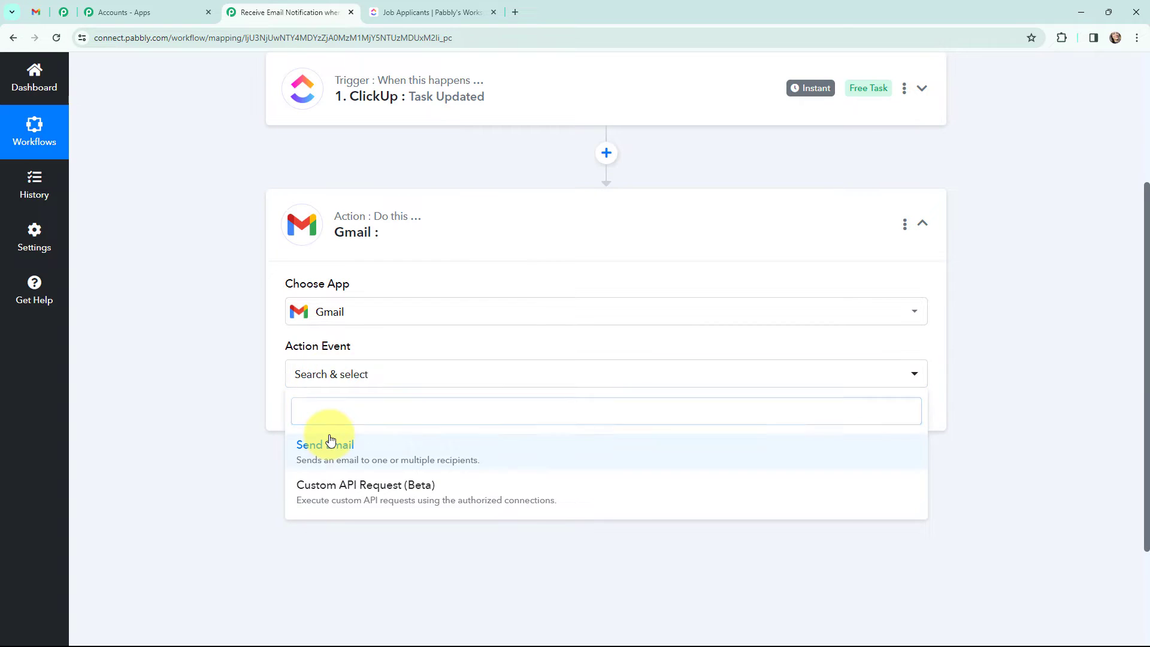
click(330, 445)
click(296, 226)
scroll(205, 264, up, 3)
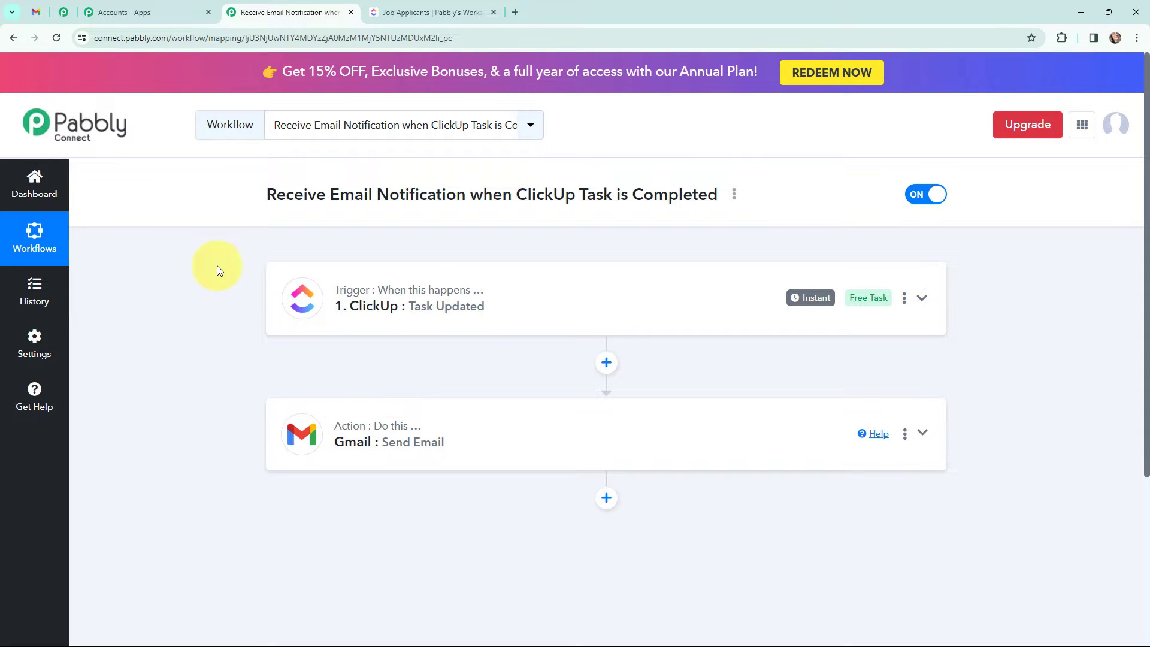
Step: Begin adding a new ClickUp connection, ClickUp #7, for the Task Updated trigger
click(302, 298)
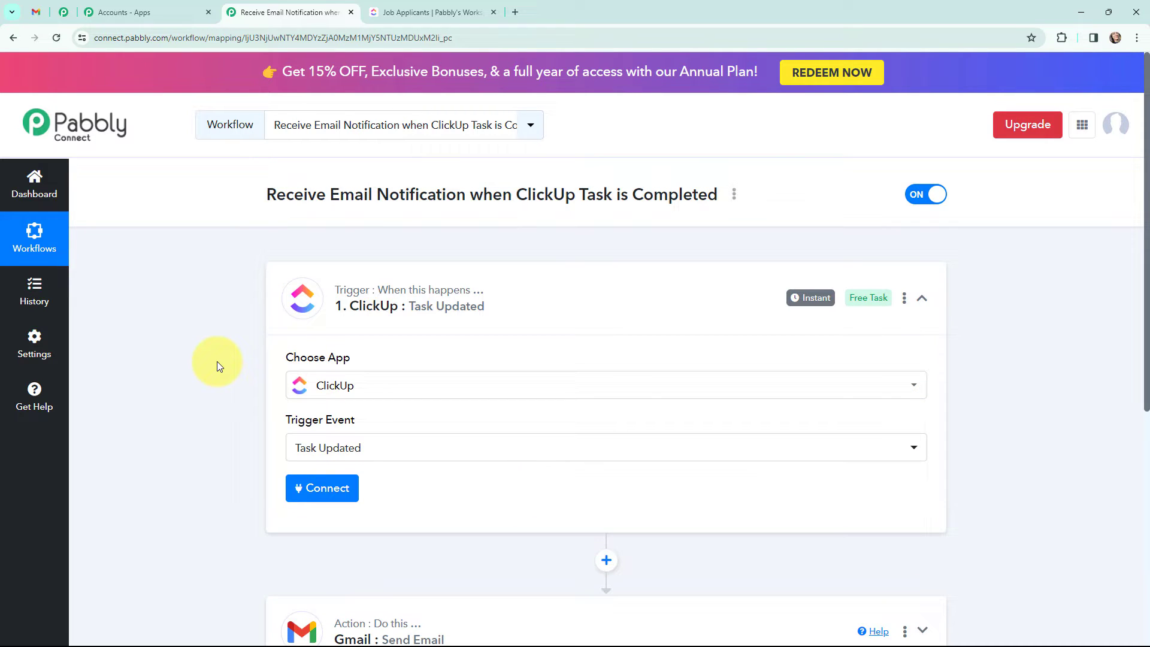
click(326, 494)
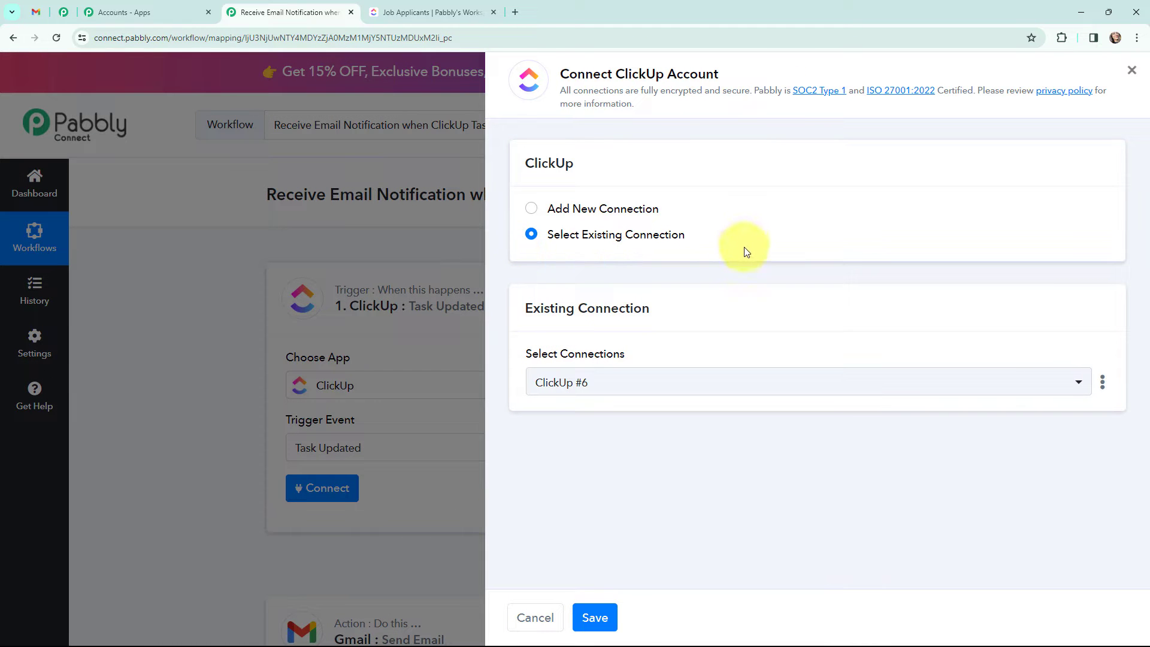
click(531, 210)
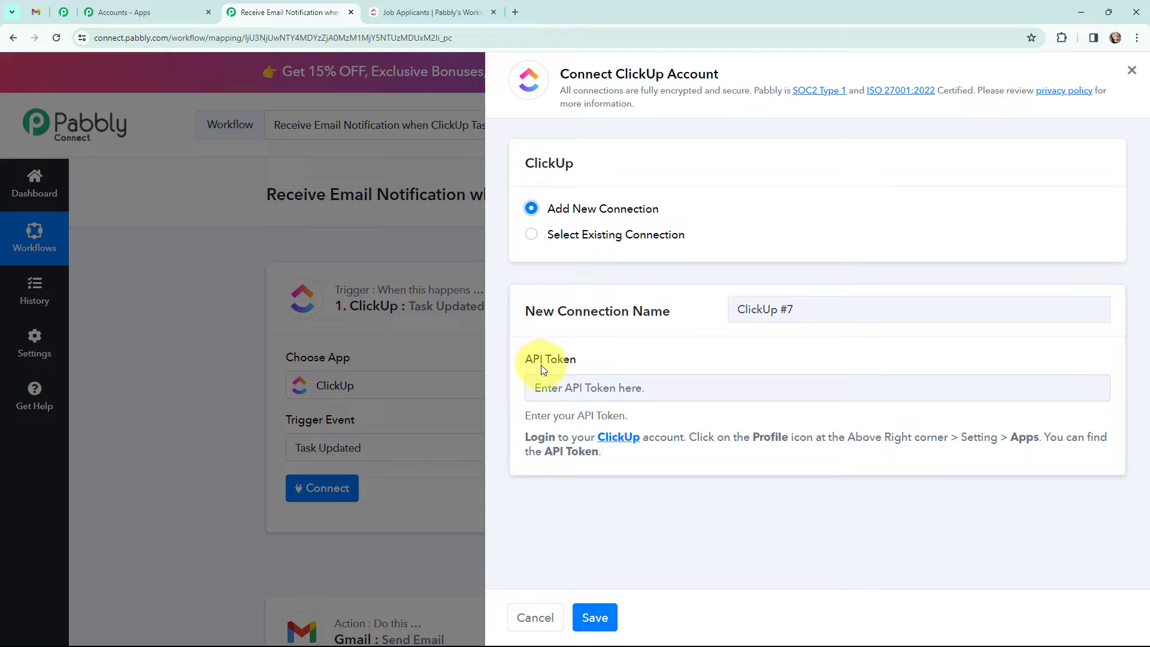
Step: Copy the API token from ClickUp's personal Settings > Apps page
click(413, 7)
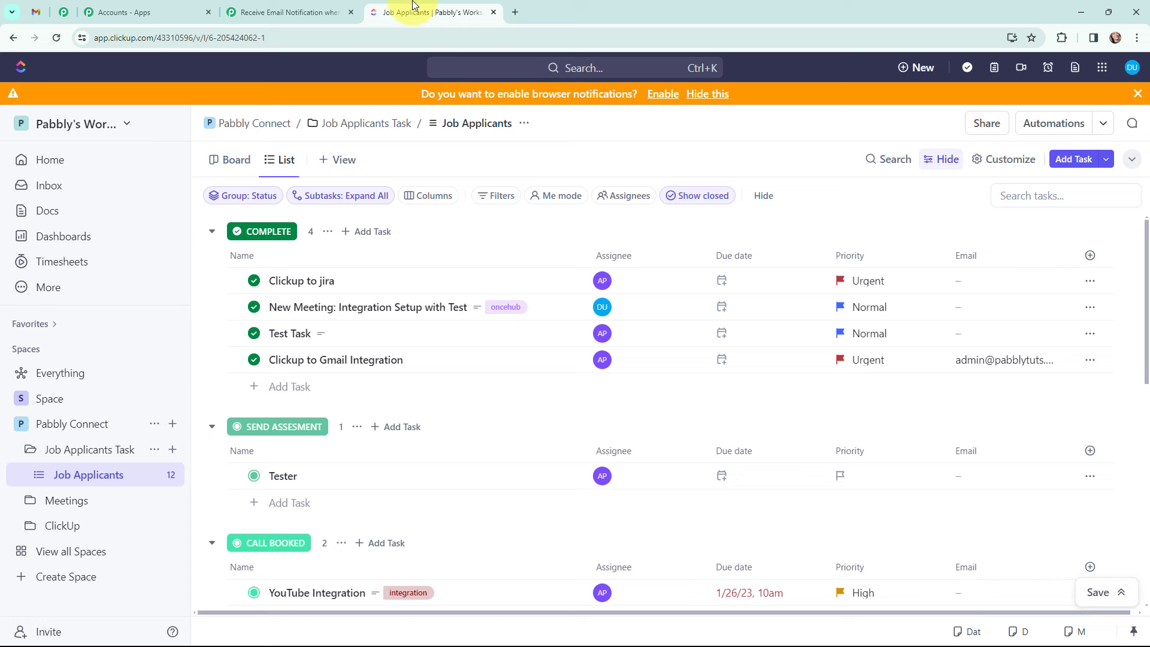
click(1130, 69)
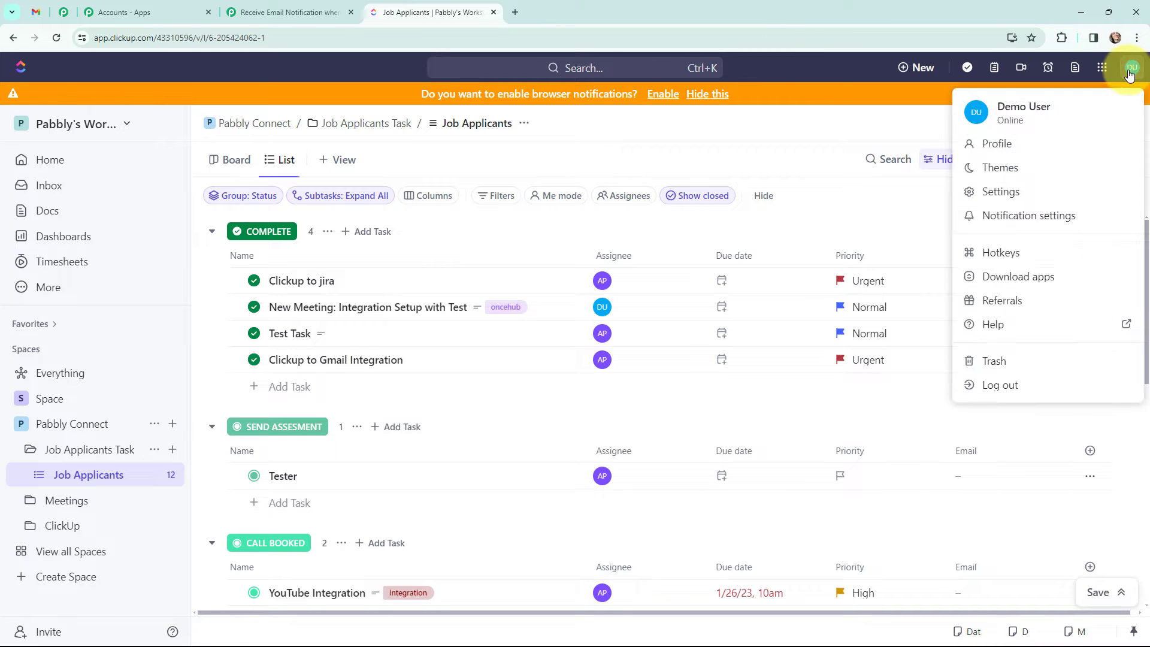
click(1030, 198)
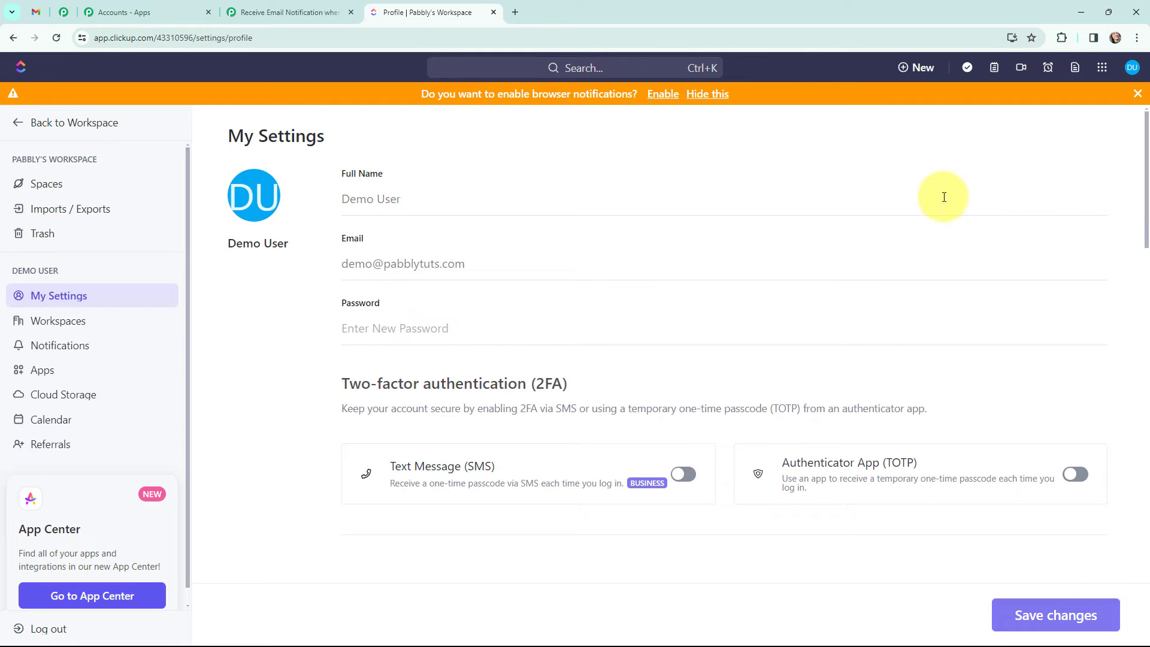
click(73, 375)
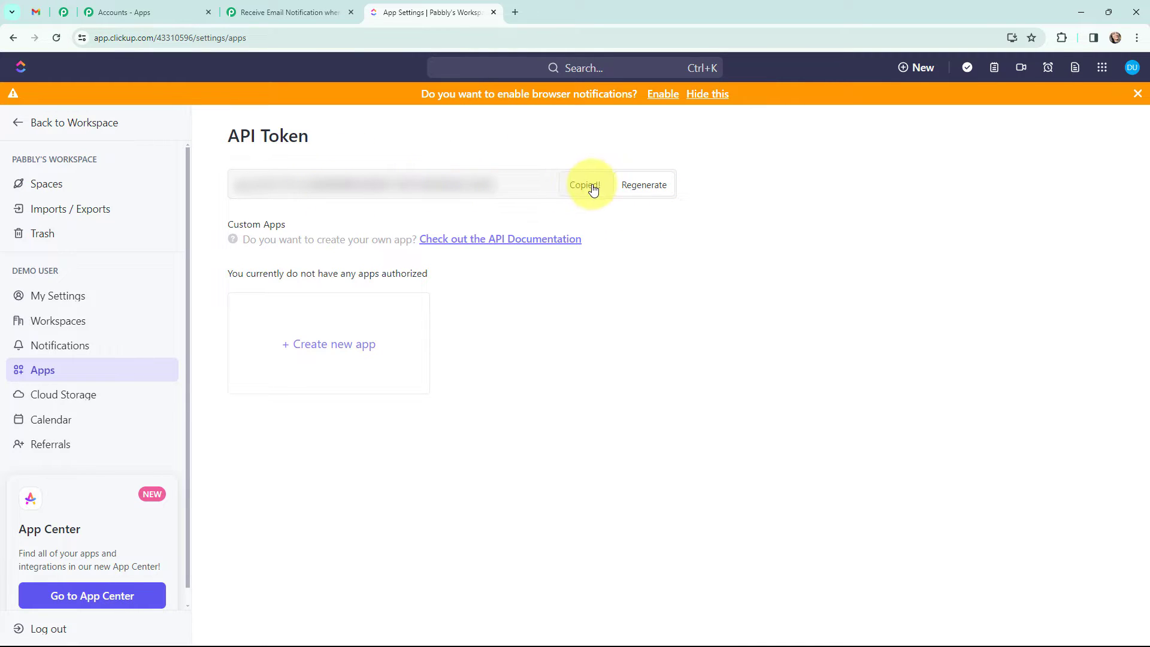
click(267, 9)
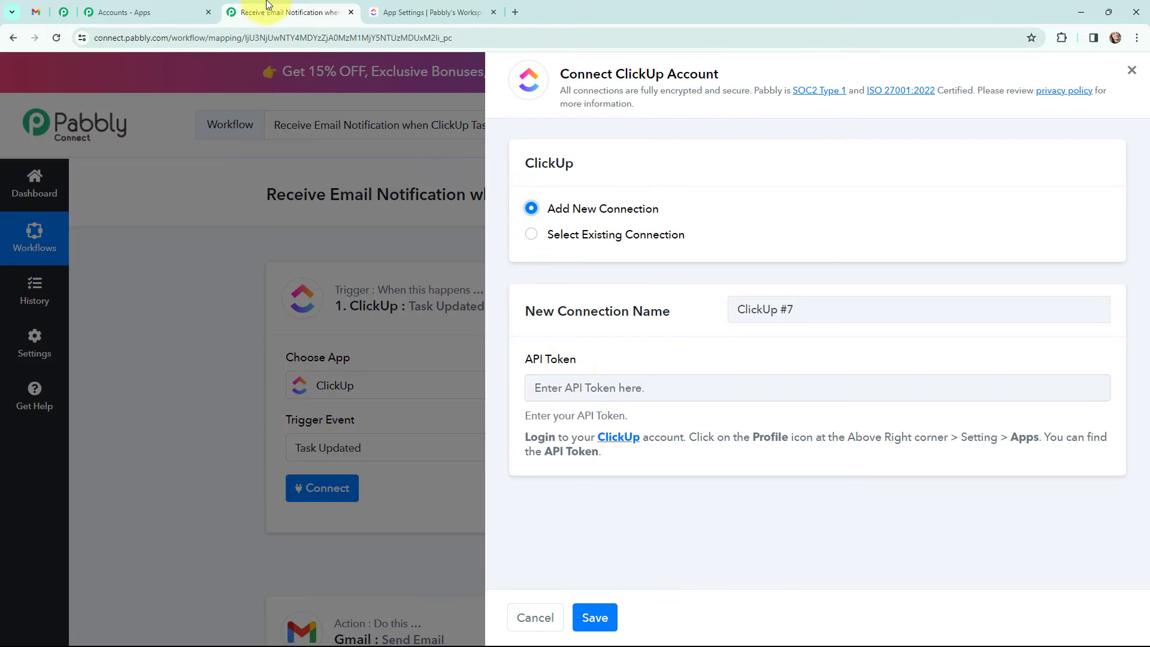
Step: Paste the API token and save the ClickUp connection to Pabbly's Workspace
click(595, 392)
key(ctrl+v)
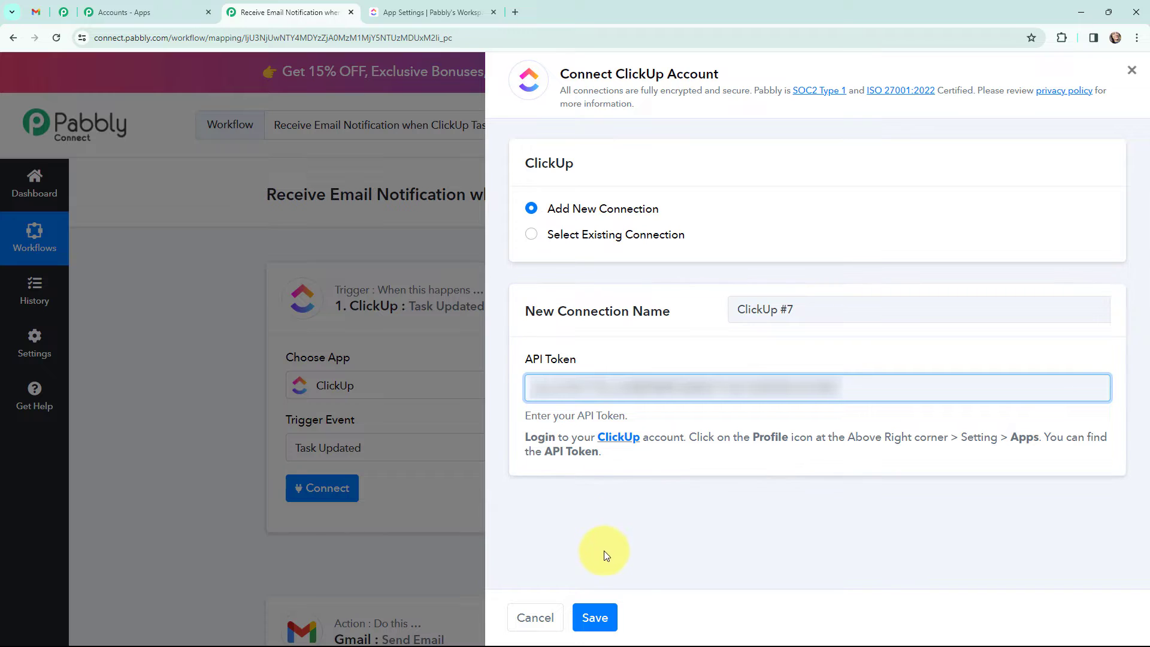
click(595, 617)
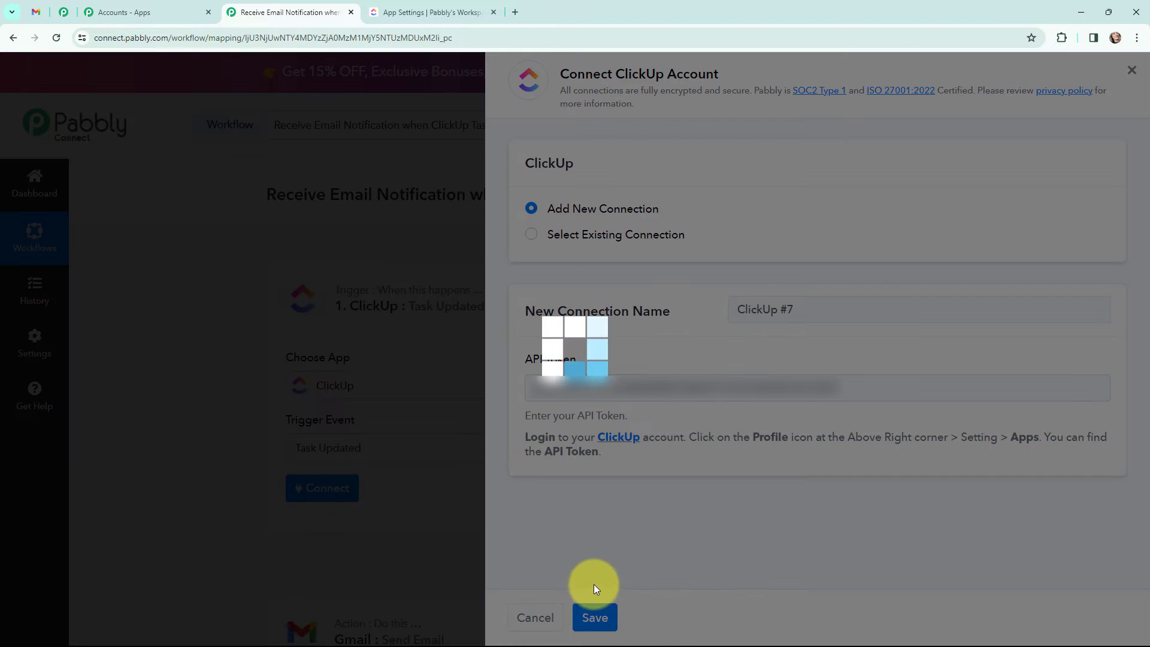
scroll(589, 387, down, 3)
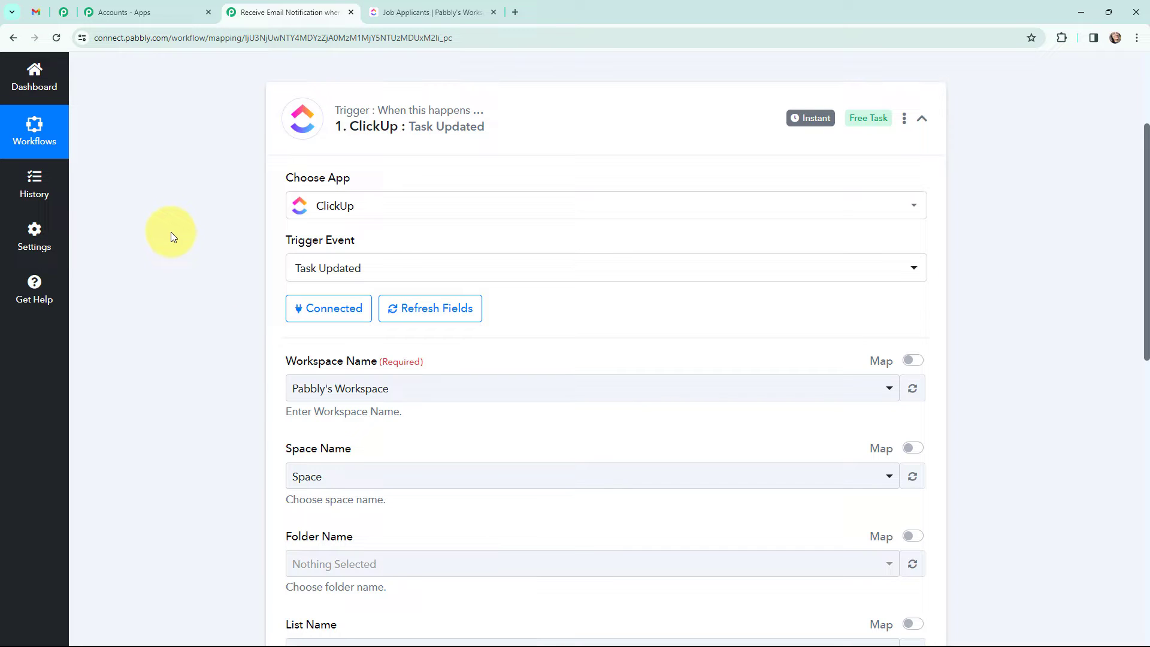
Step: Check the ClickUp workspace menu, ending on the ClickUp Job Applicants list
click(419, 12)
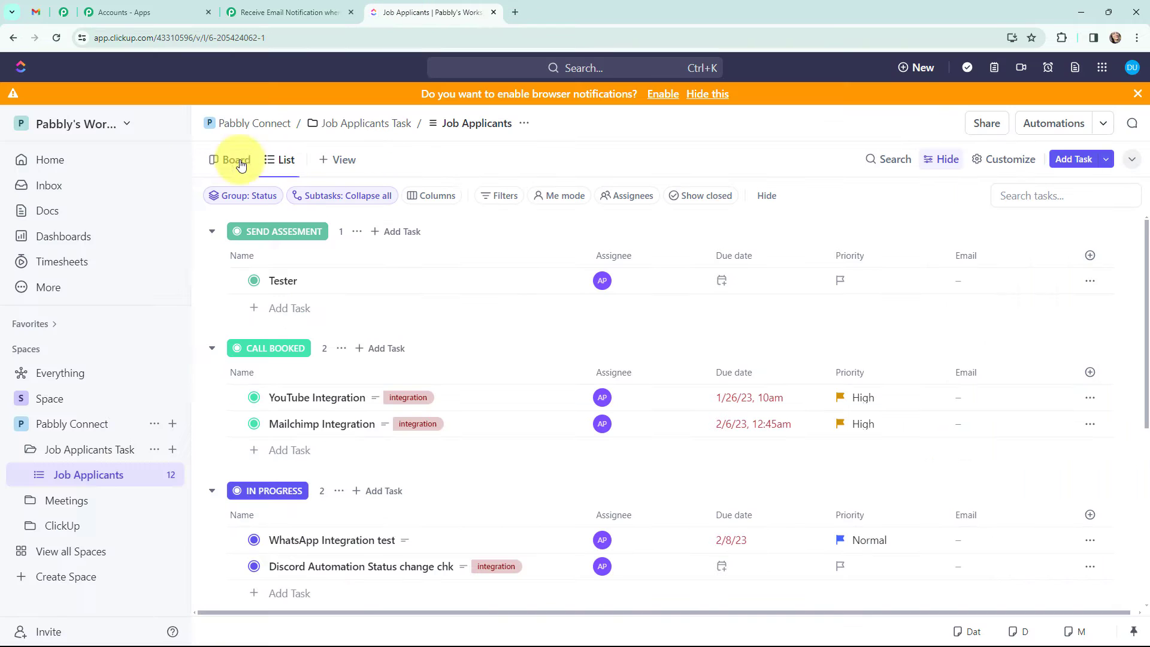
click(126, 126)
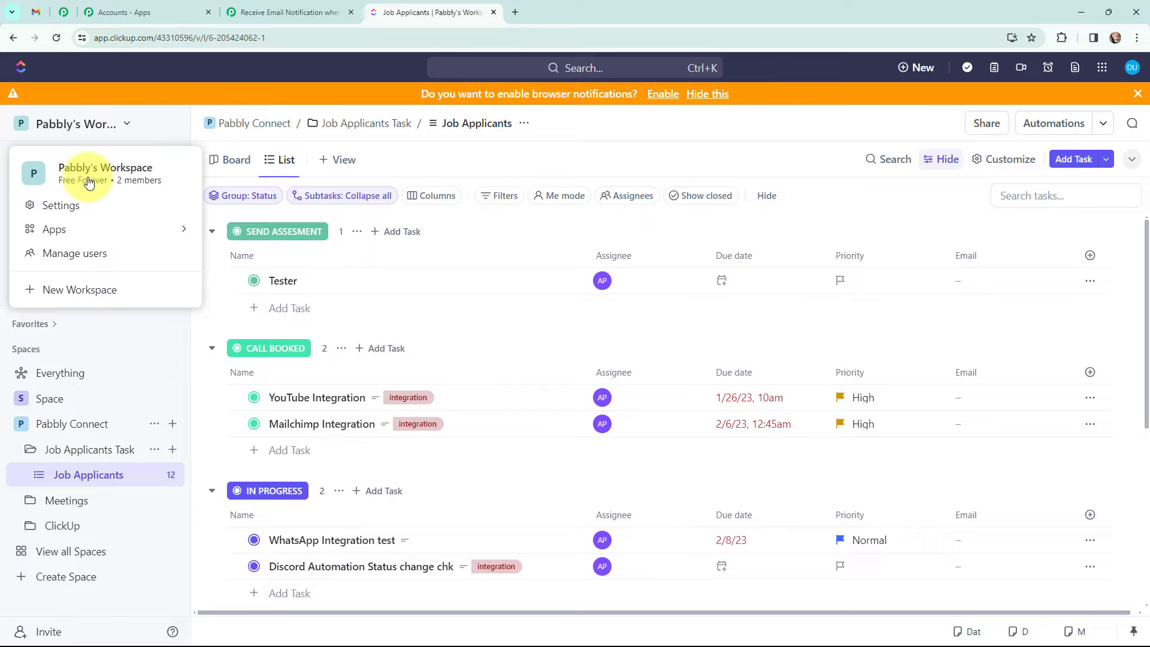
click(247, 20)
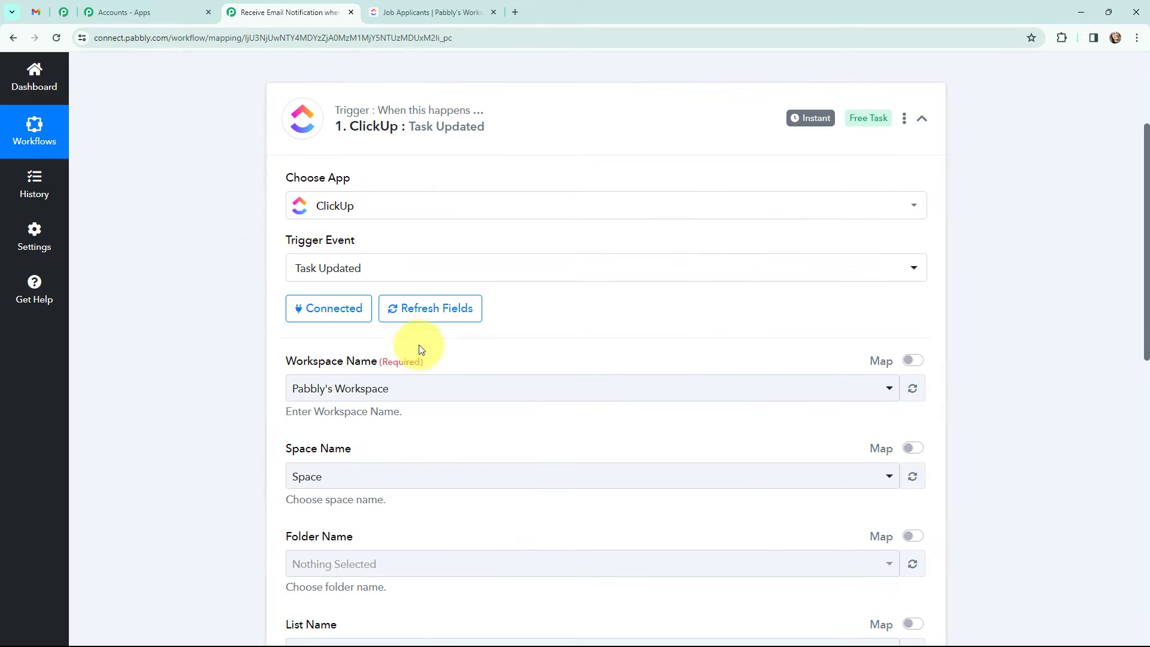
click(421, 7)
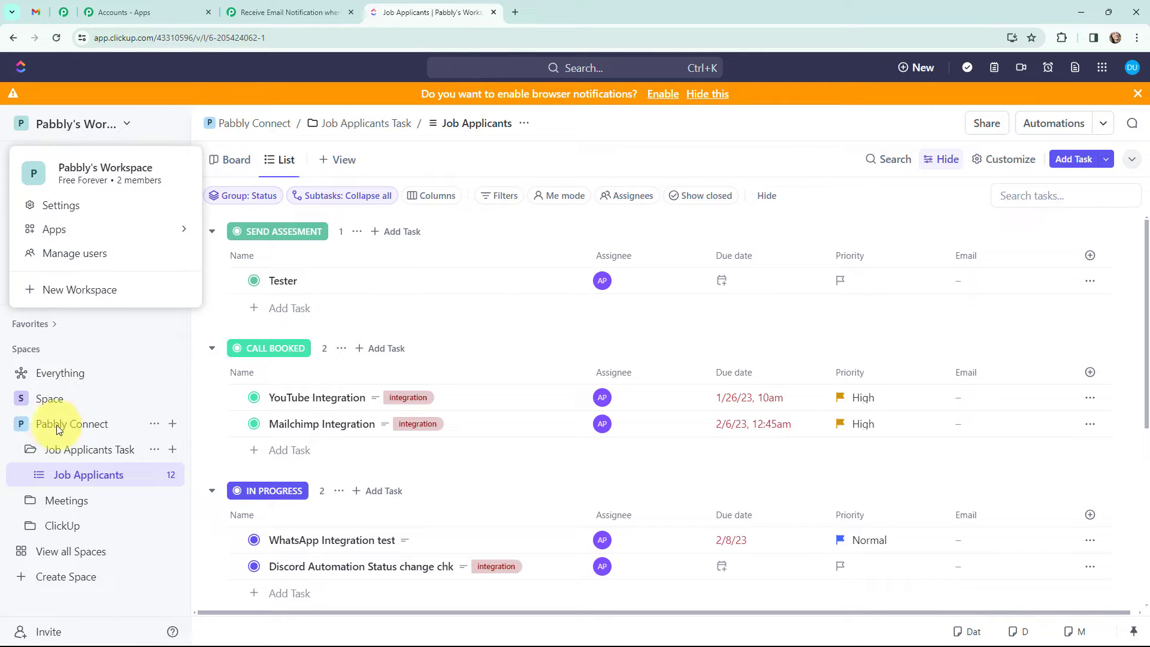
Step: Point the trigger at space Pabbly Connect, folder Job Applicants Task, list Job Applicants
click(298, 8)
click(365, 477)
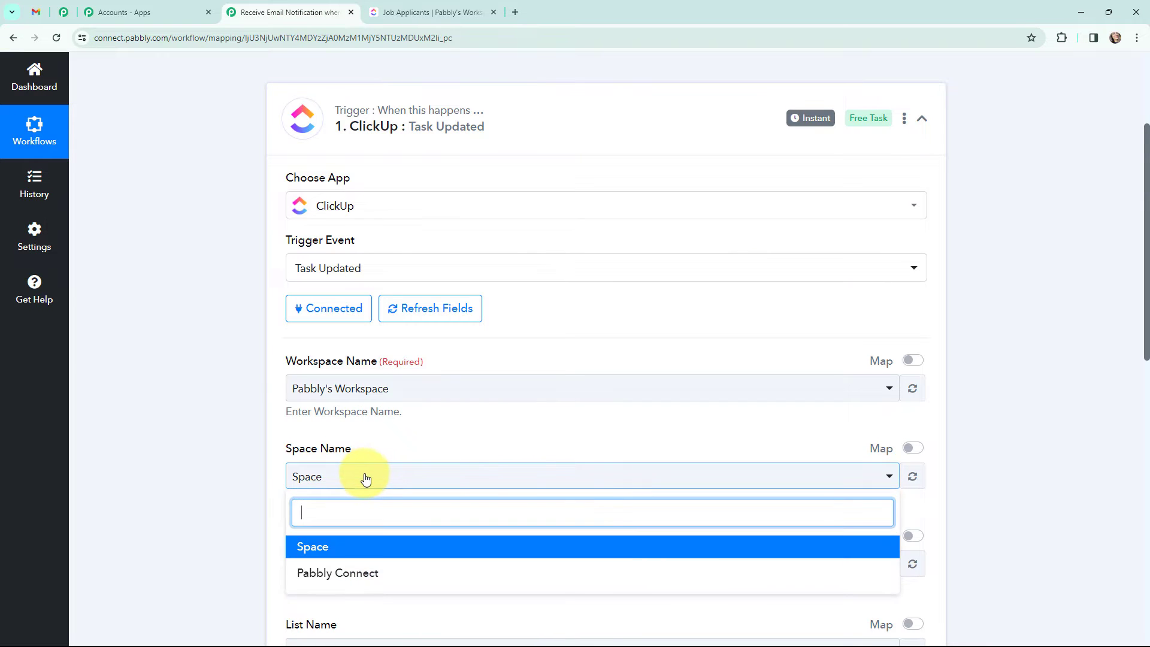
click(337, 573)
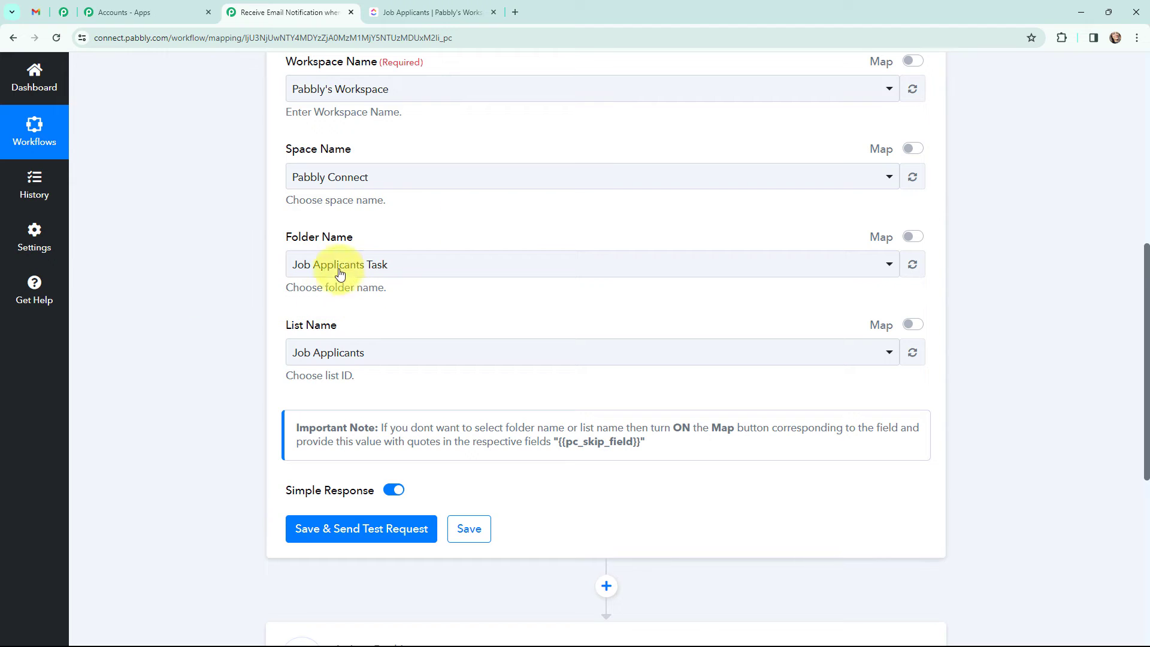
click(323, 265)
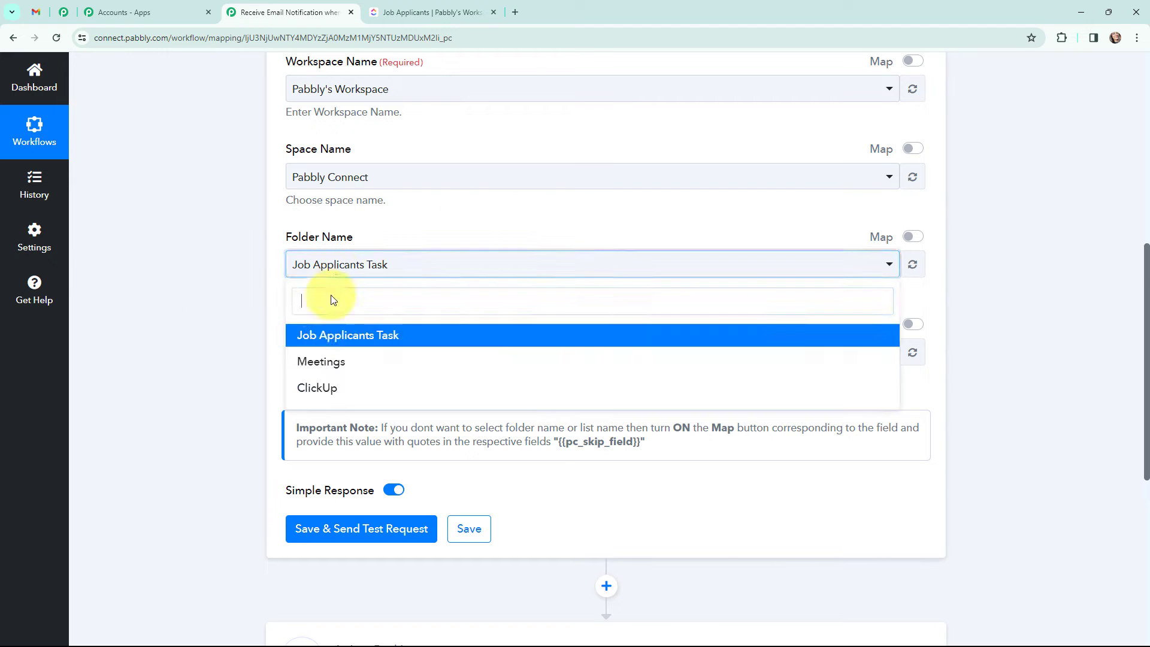
click(317, 337)
click(321, 355)
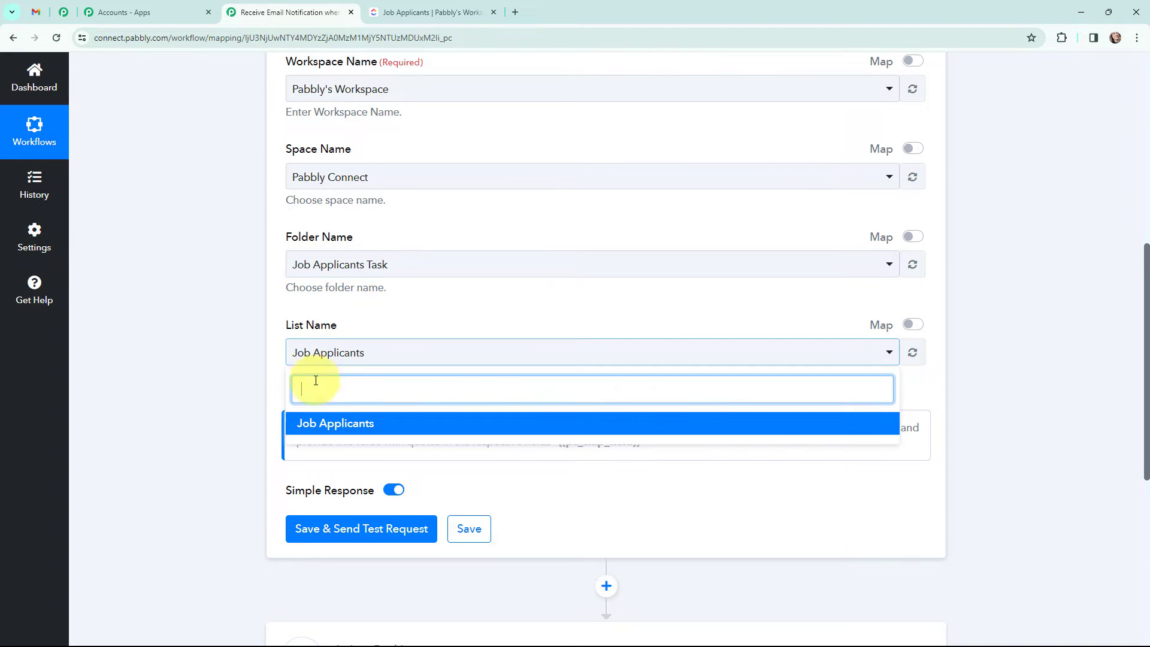
click(313, 424)
scroll(231, 278, up, 1)
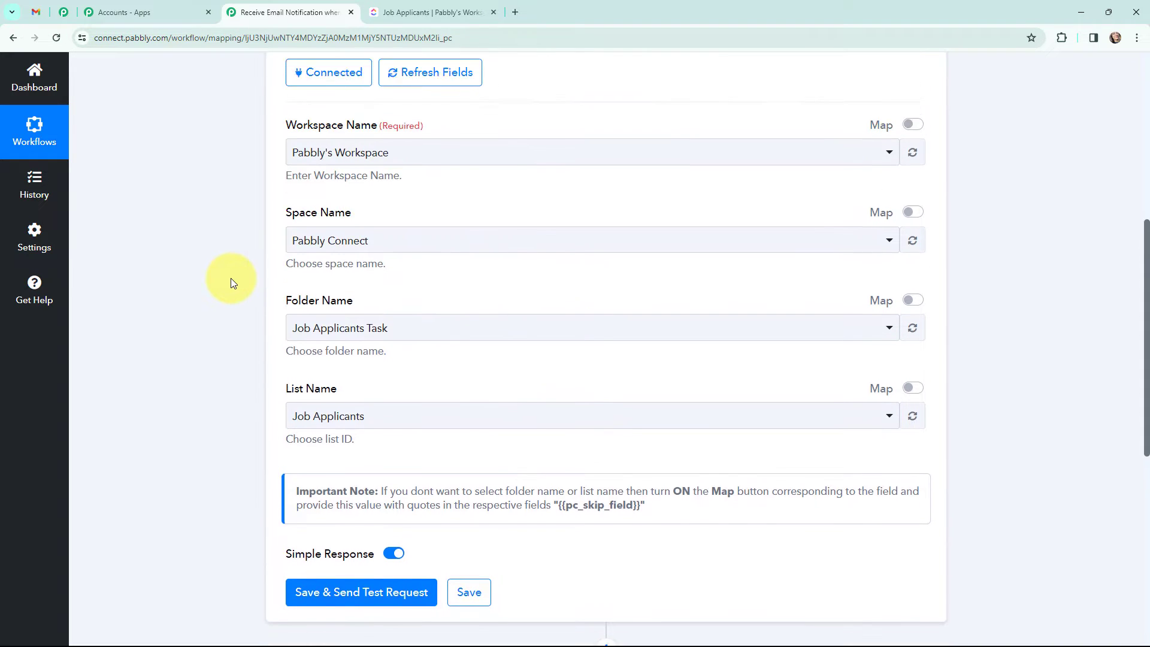
scroll(231, 278, up, 3)
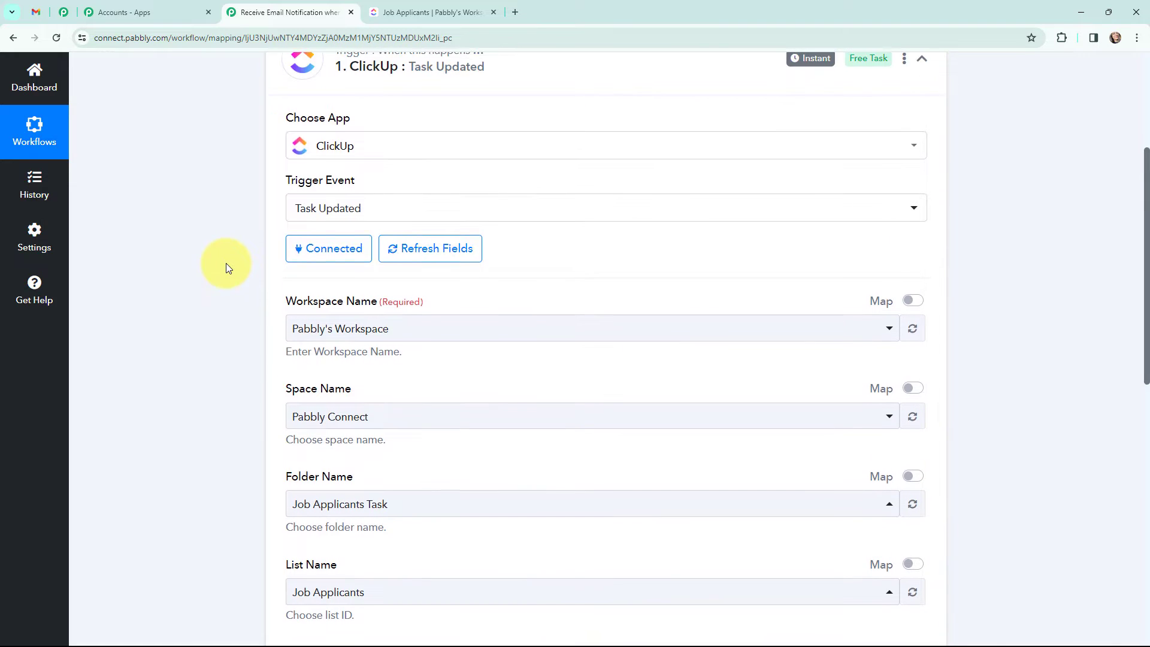
scroll(225, 263, up, 4)
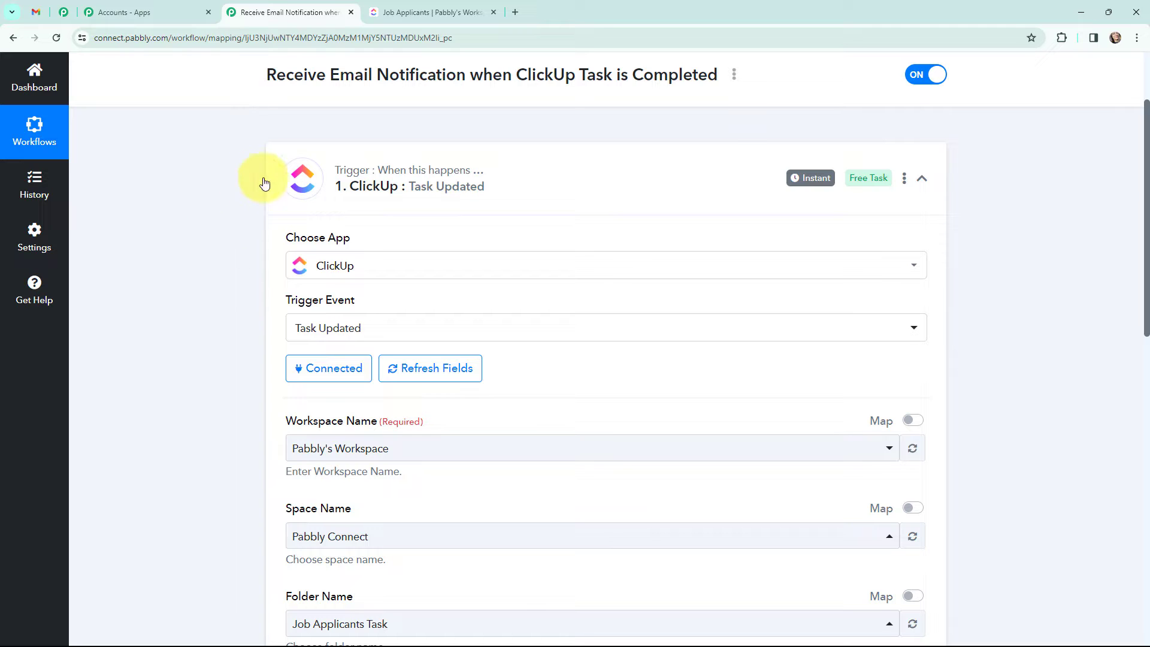
scroll(239, 223, down, 5)
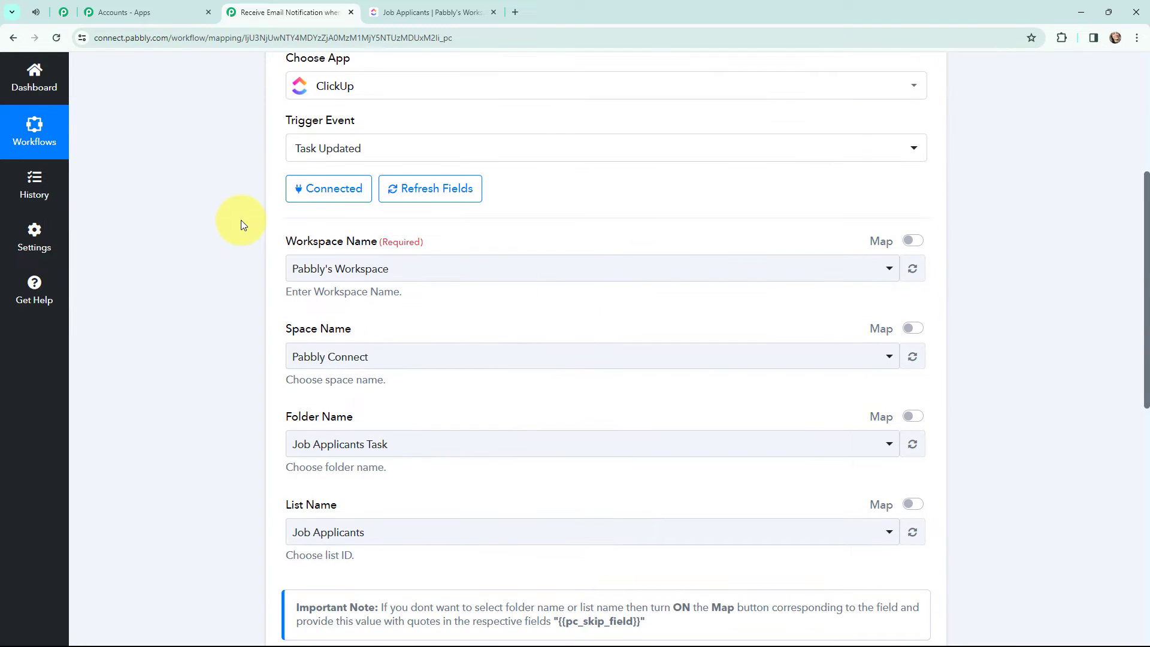
scroll(241, 227, down, 2)
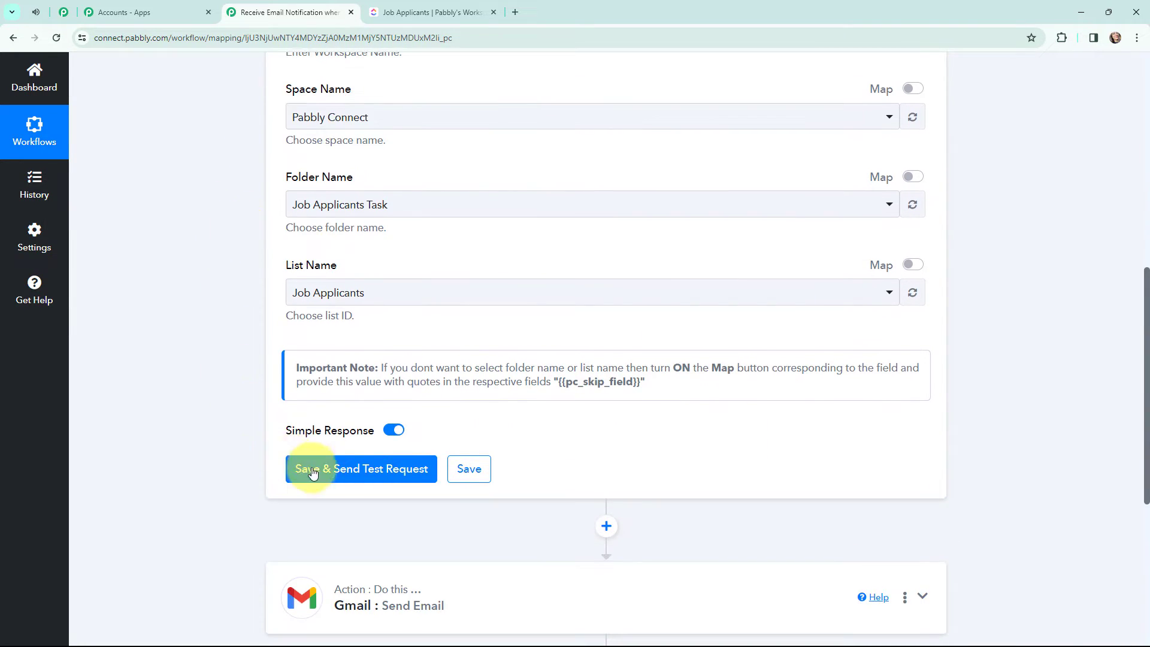
Step: Save the ClickUp trigger, send its test request, and switch to the ClickUp task list
click(341, 475)
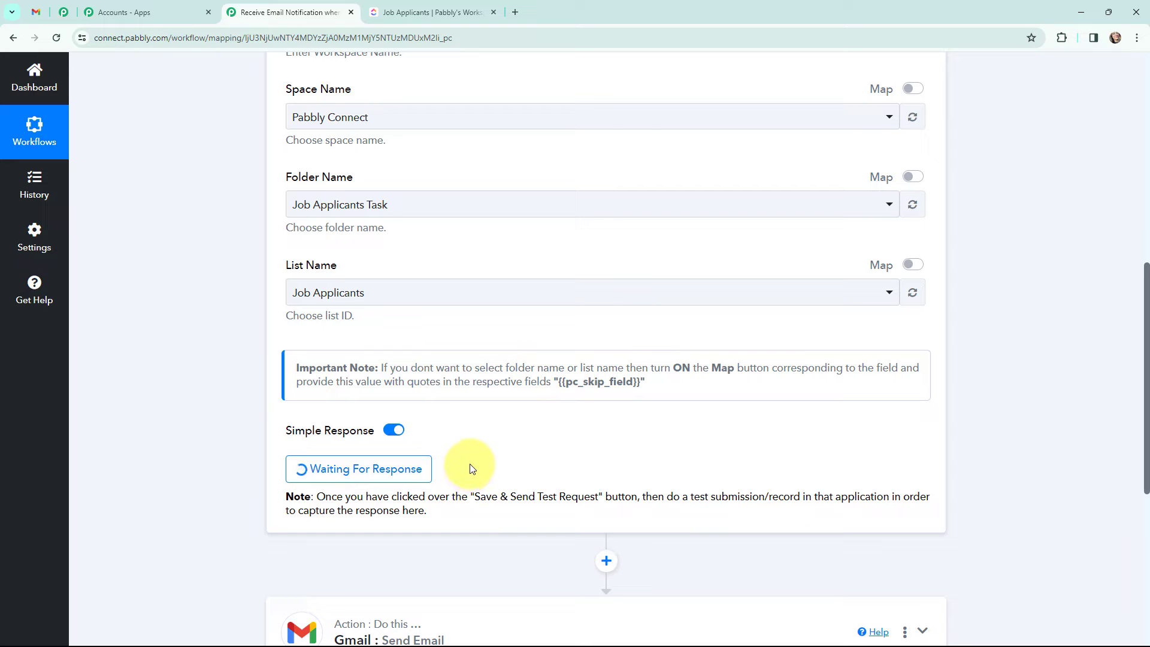
scroll(472, 469, up, 1)
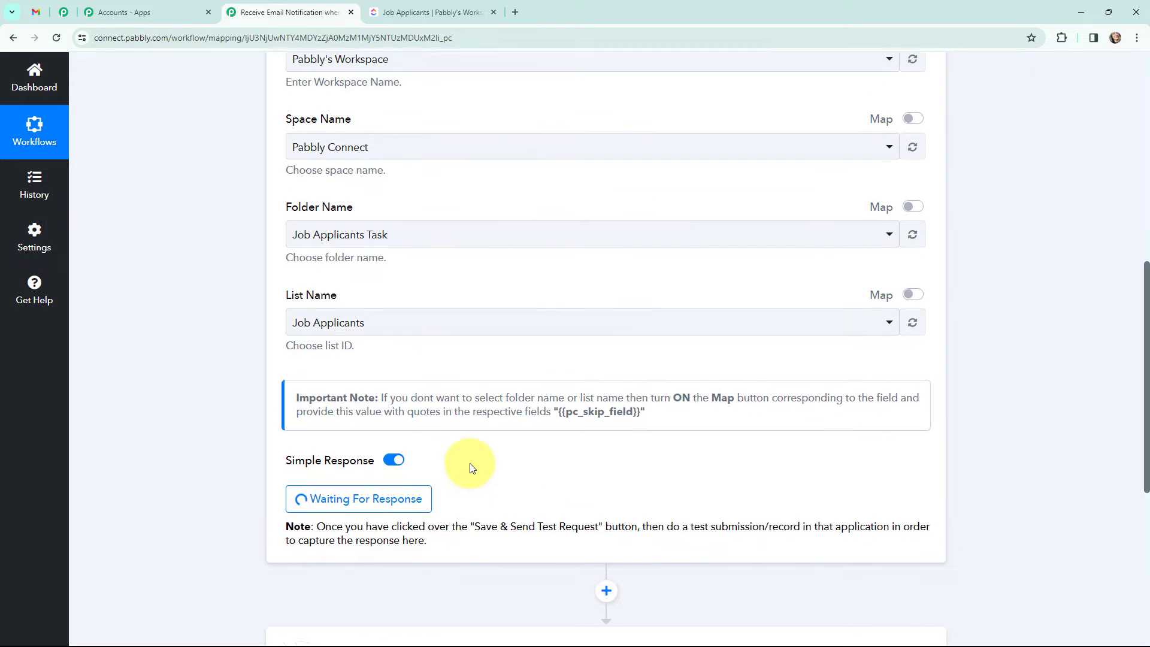
scroll(470, 468, up, 8)
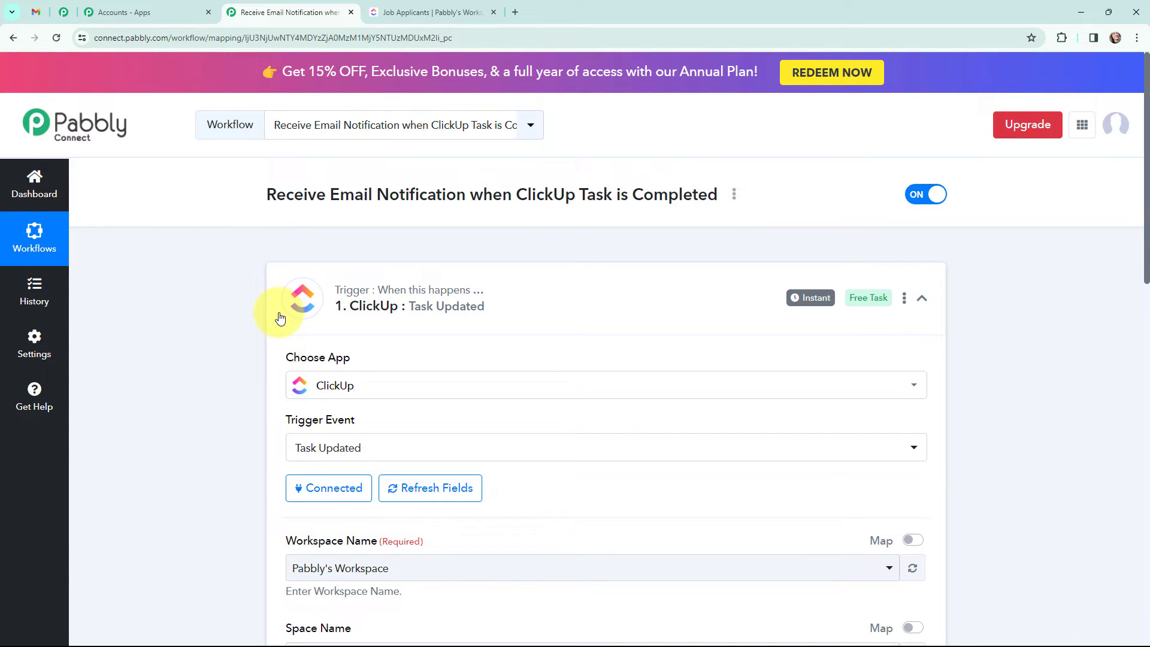
key(ctrl+Tab)
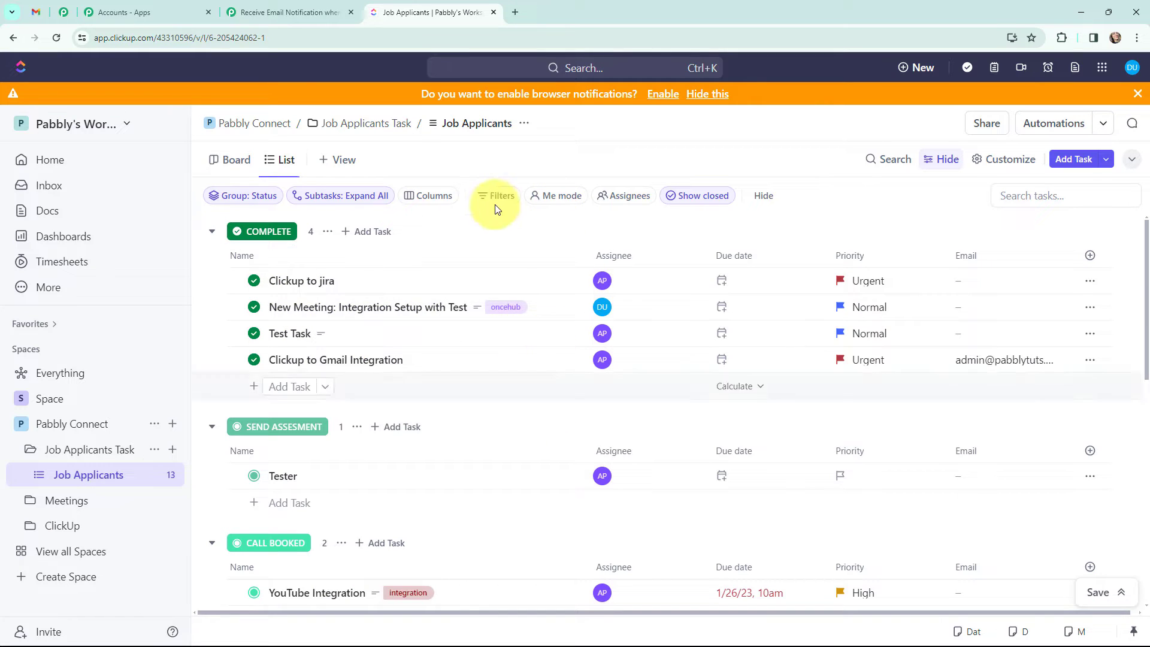
Step: Set 'Send Job Offer Letter to Current User' to COMPLETE, then return to Pabbly Connect
scroll(470, 462, down, 10)
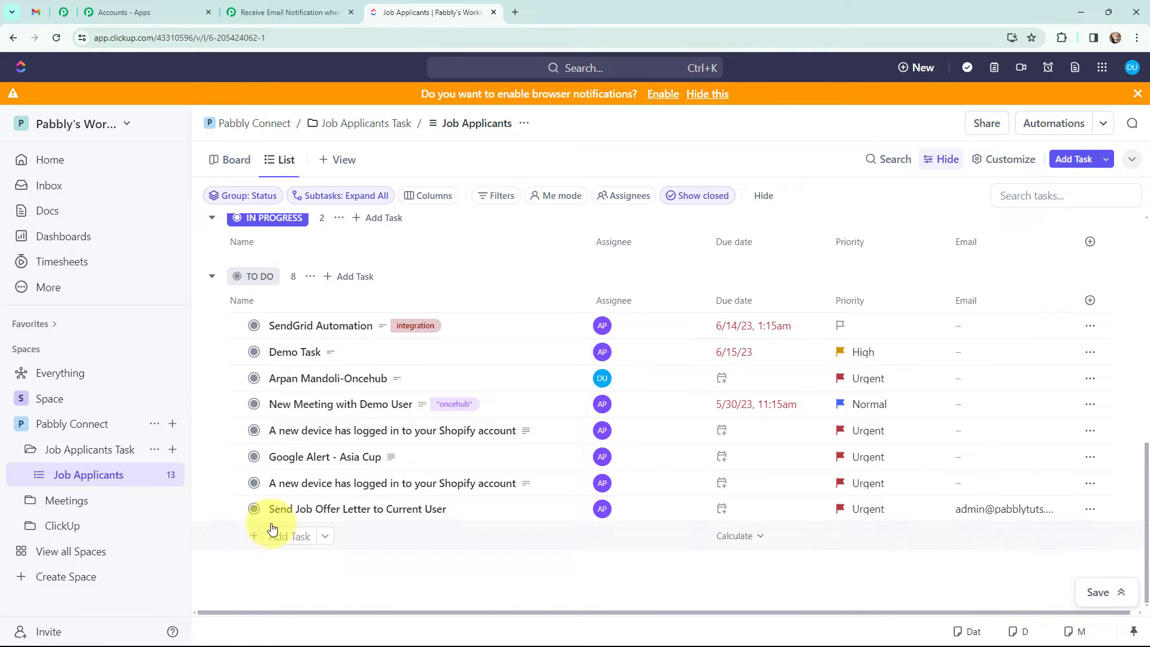
click(255, 510)
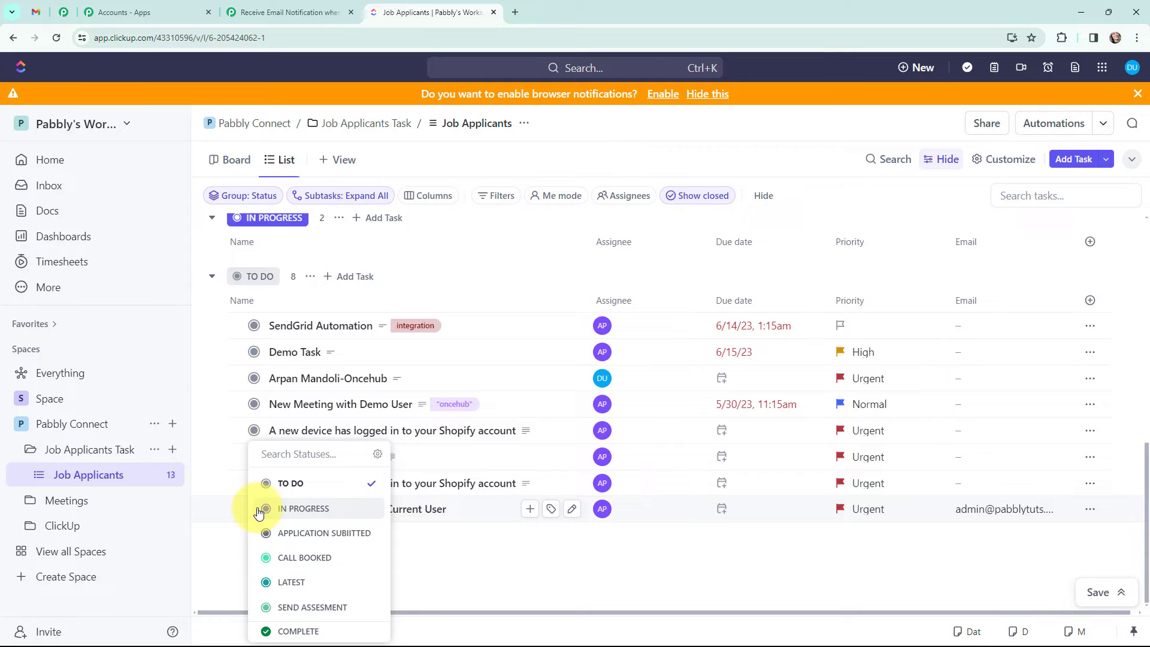
click(296, 629)
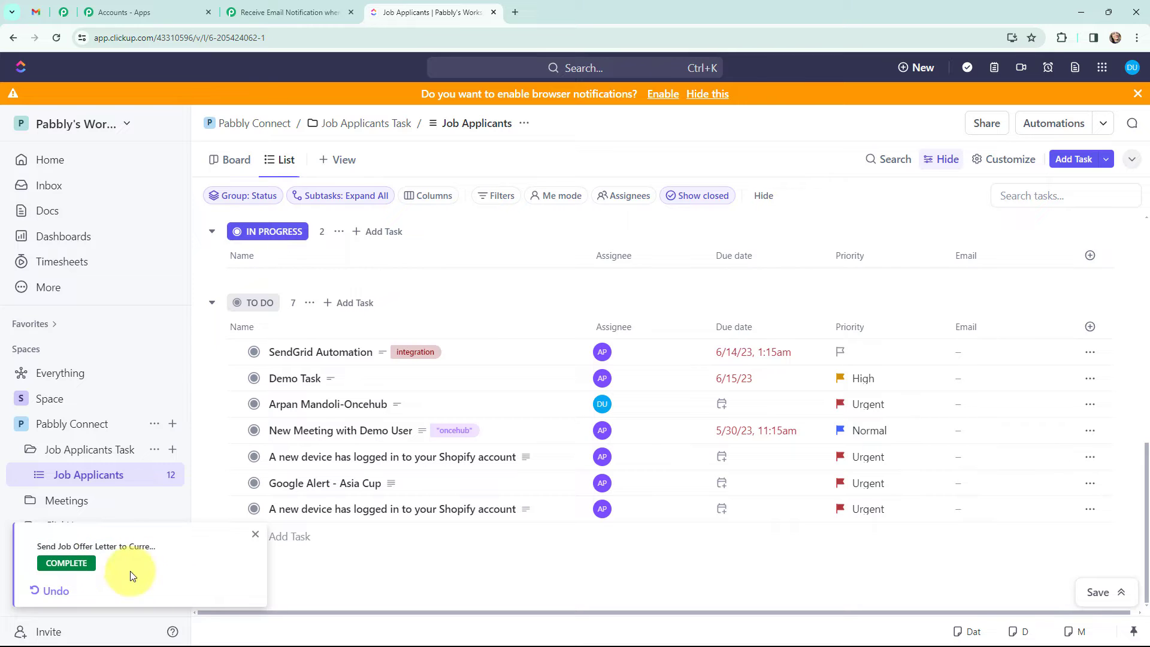
click(254, 535)
scroll(372, 548, up, 10)
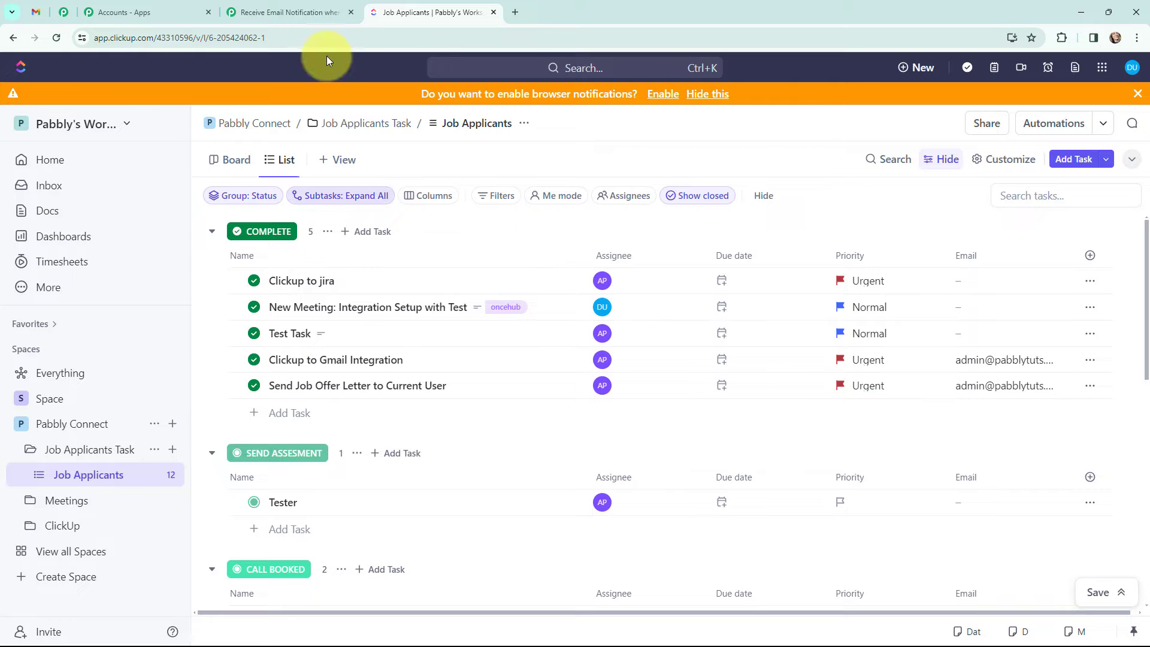
click(293, 12)
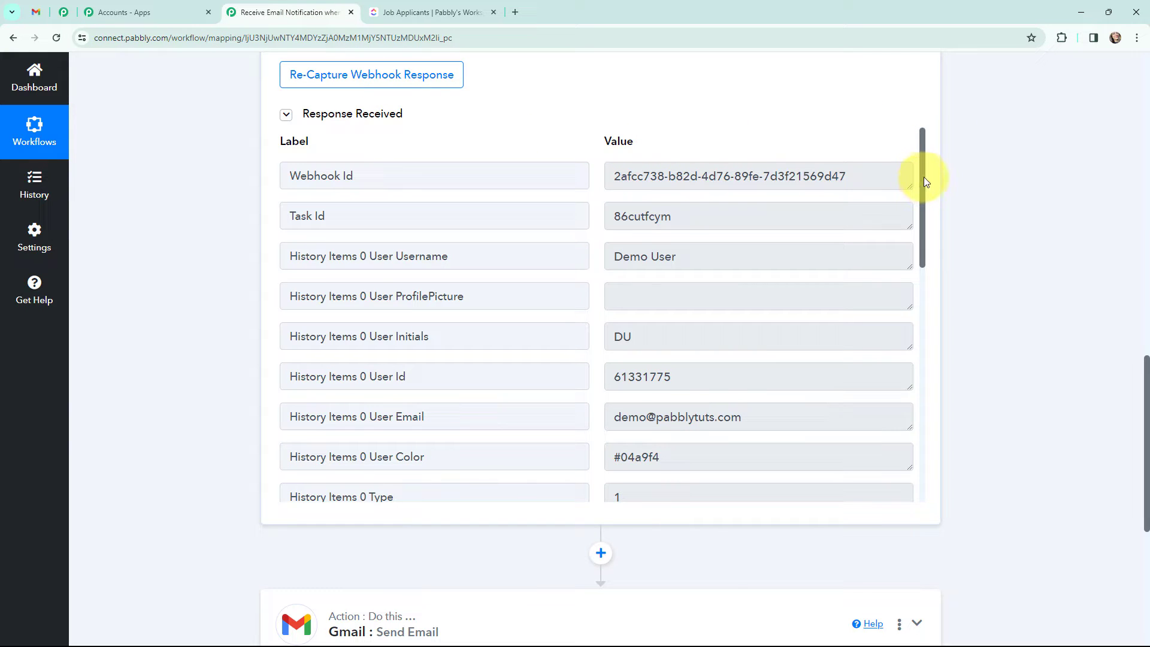
drag(926, 178, 918, 382)
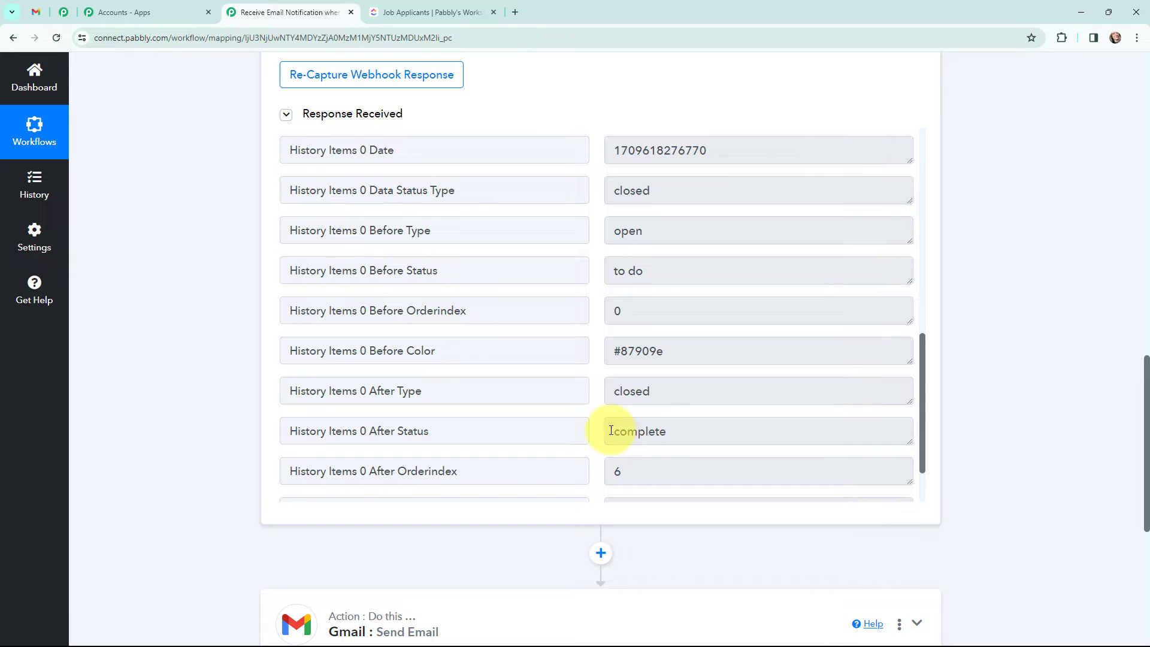
drag(615, 437, 670, 436)
click(673, 432)
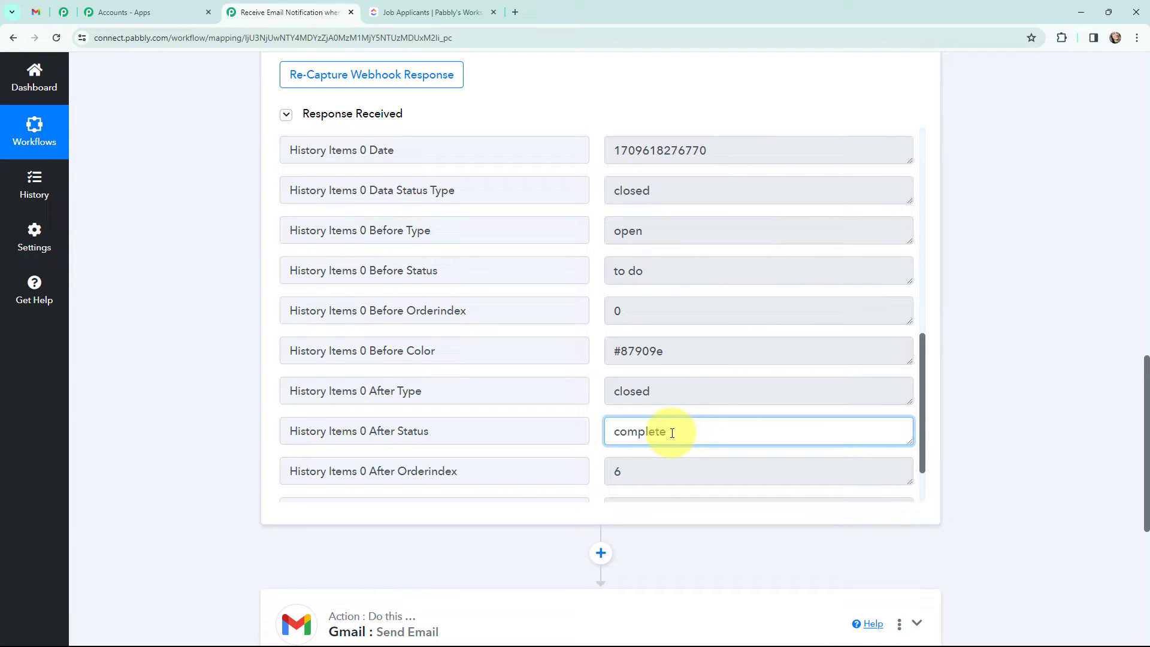
drag(647, 274, 614, 271)
click(1015, 303)
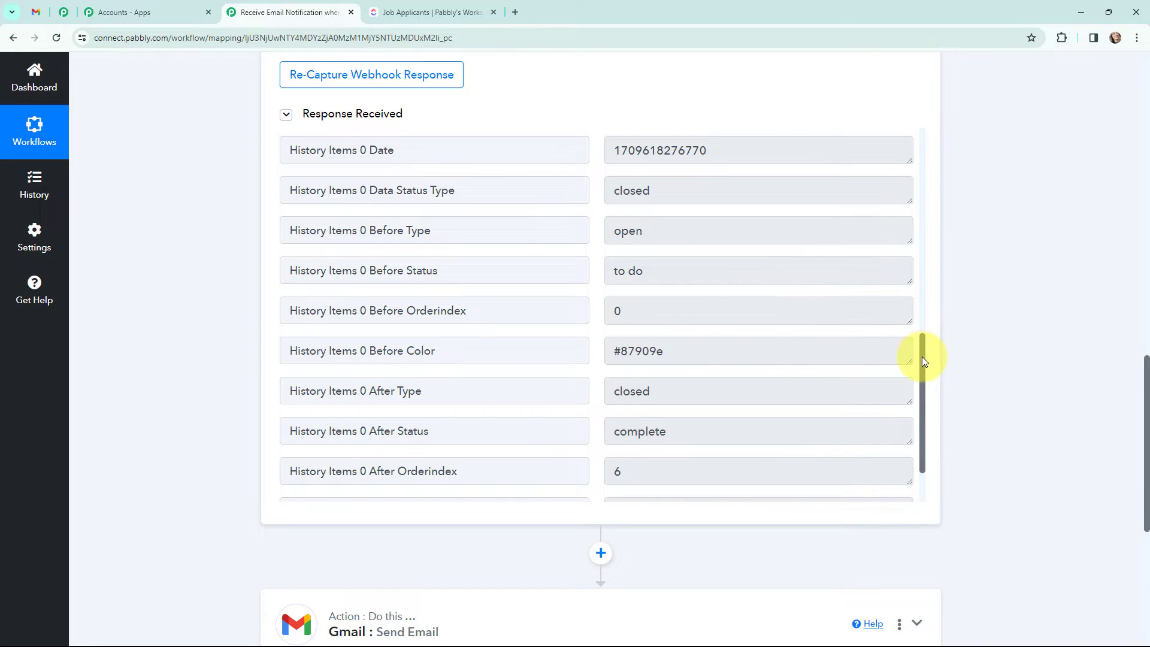
drag(922, 357, 936, 180)
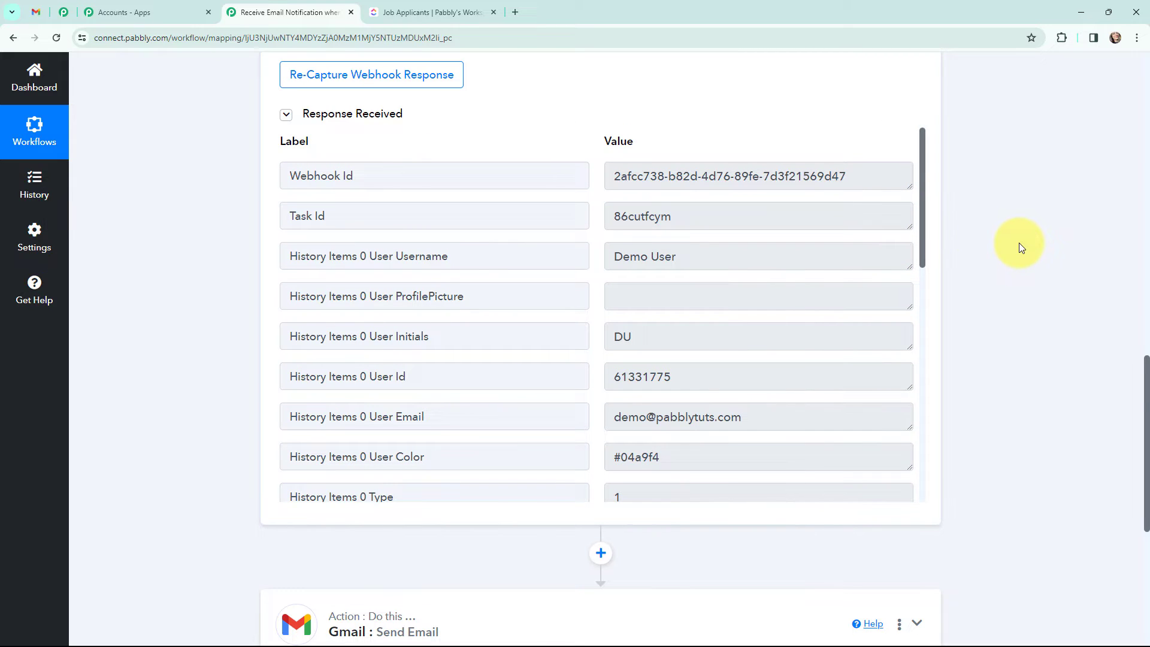
Step: Insert a Filter by Pabbly step with the Filter Values event before Gmail, and connect it
click(601, 554)
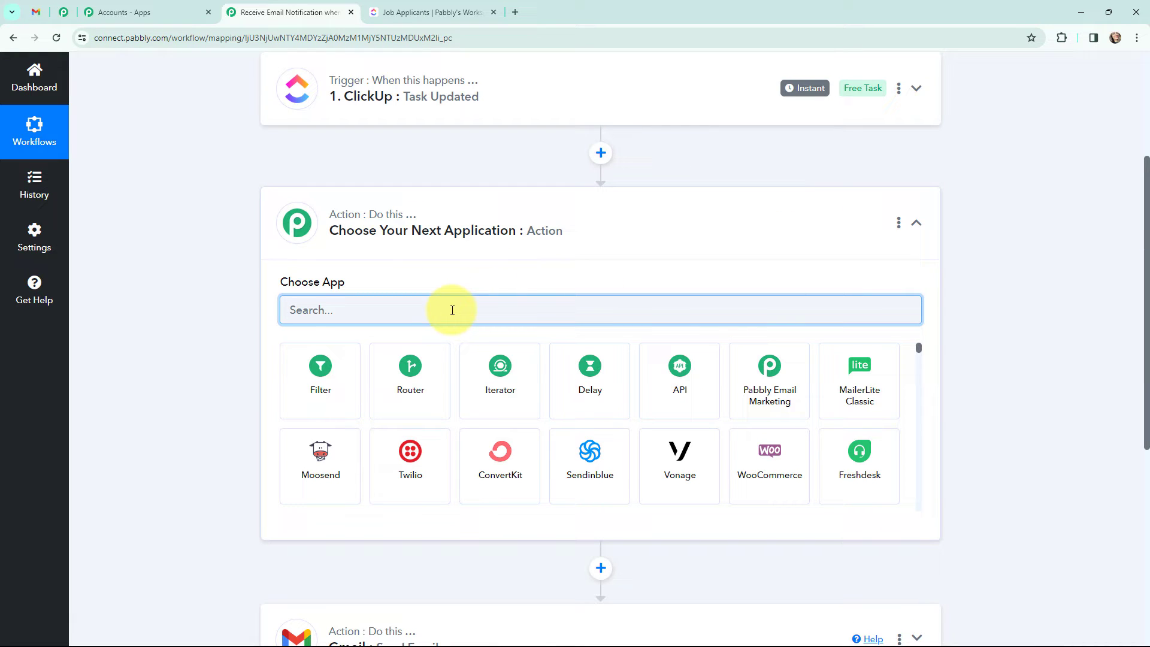
text(filter)
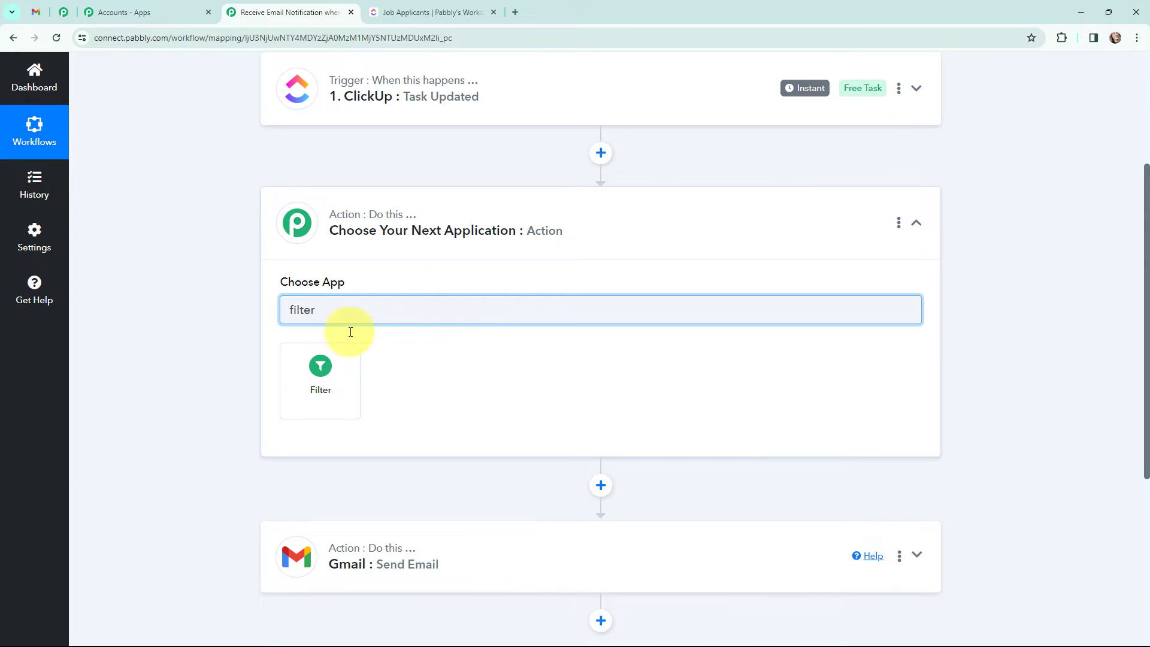
click(297, 379)
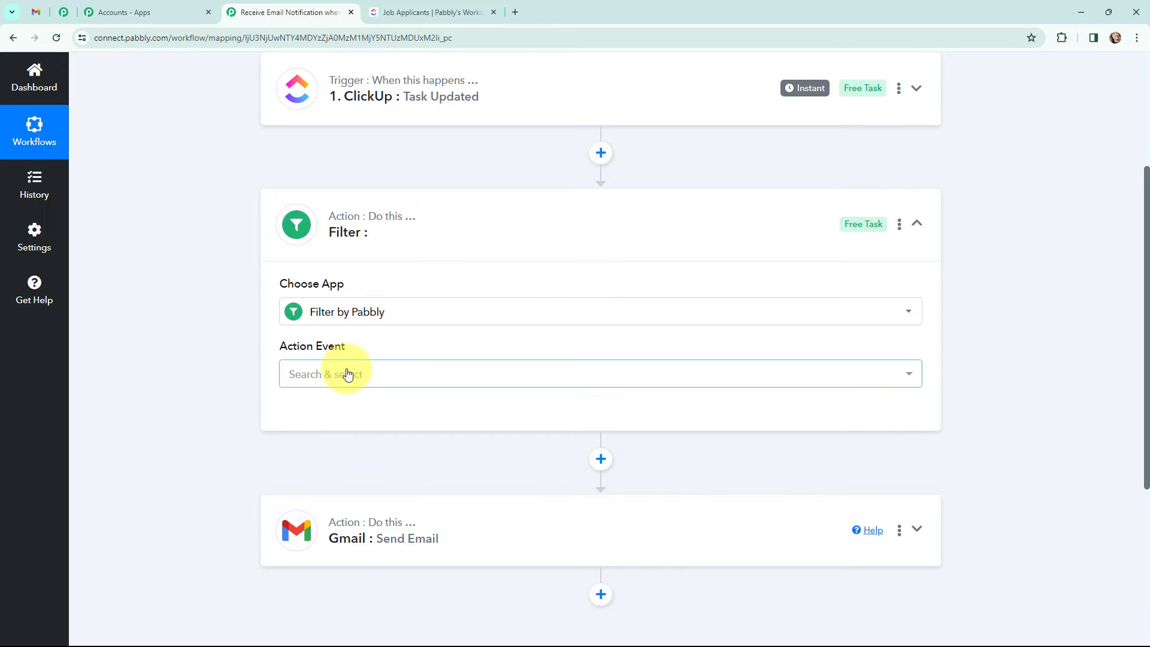
click(347, 372)
click(332, 445)
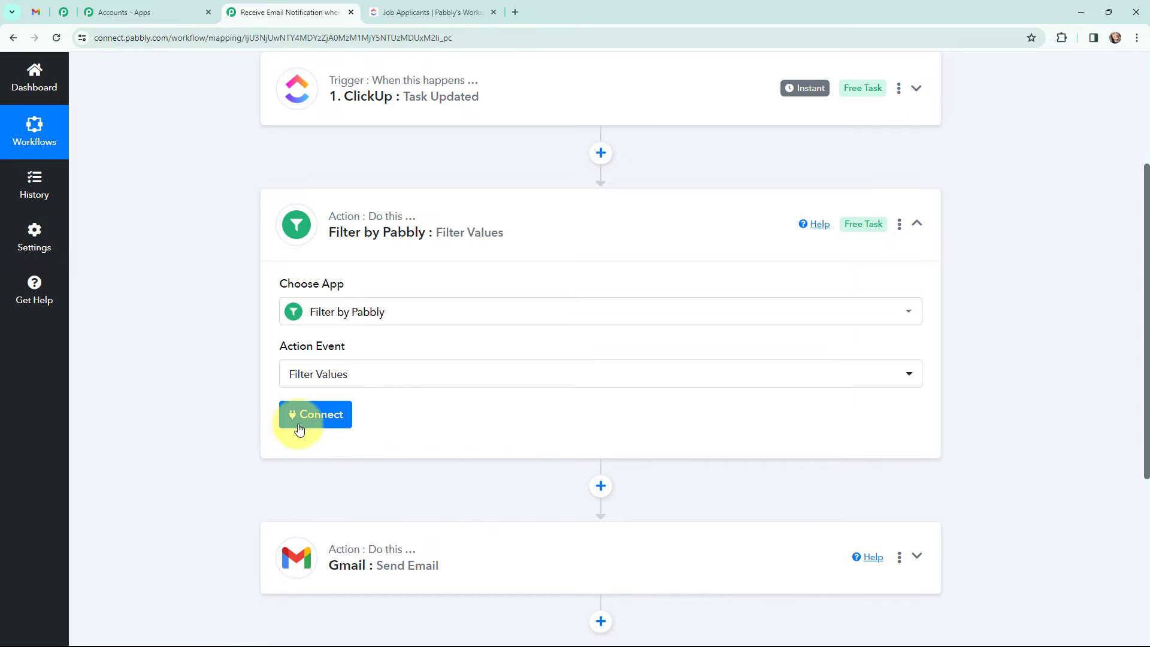
click(324, 416)
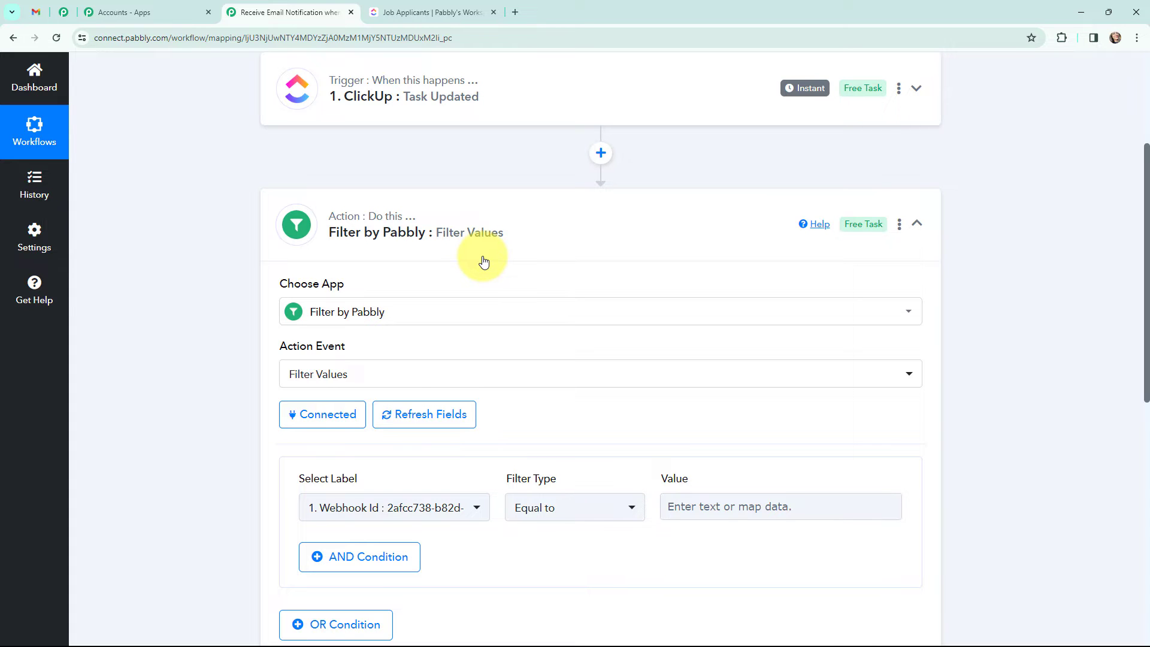
Step: Choose the Task Updated field 'History Items 0 After Status' as the filter's label
scroll(484, 261, down, 3)
click(431, 329)
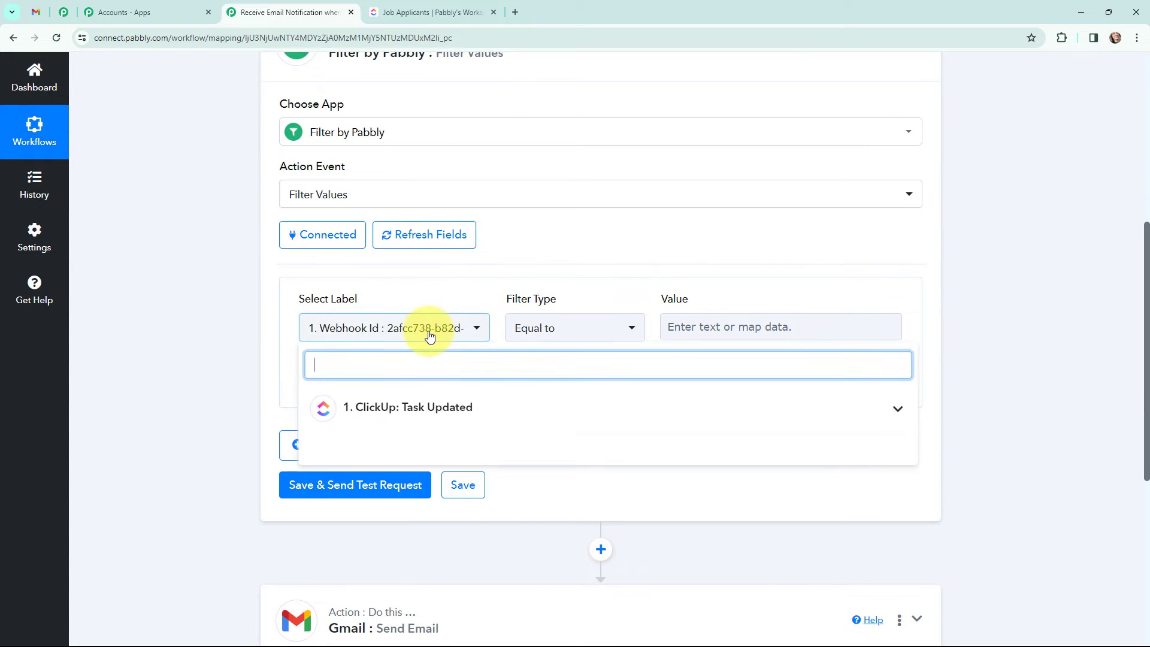
click(423, 409)
scroll(475, 265, down, 10)
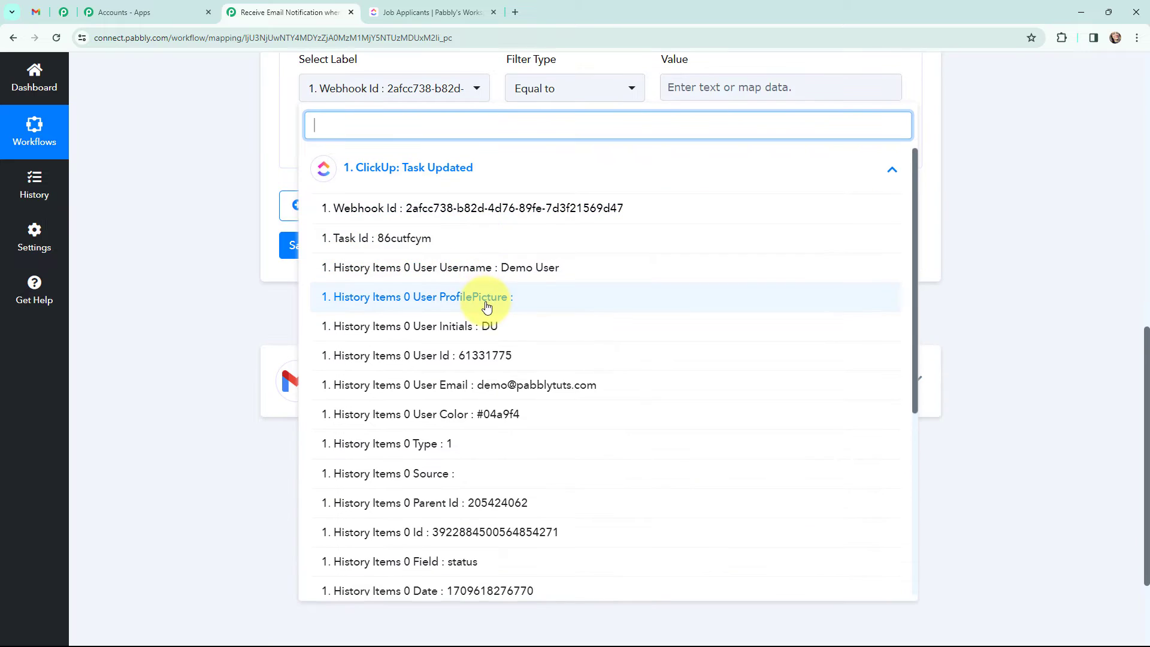
scroll(493, 330, down, 2)
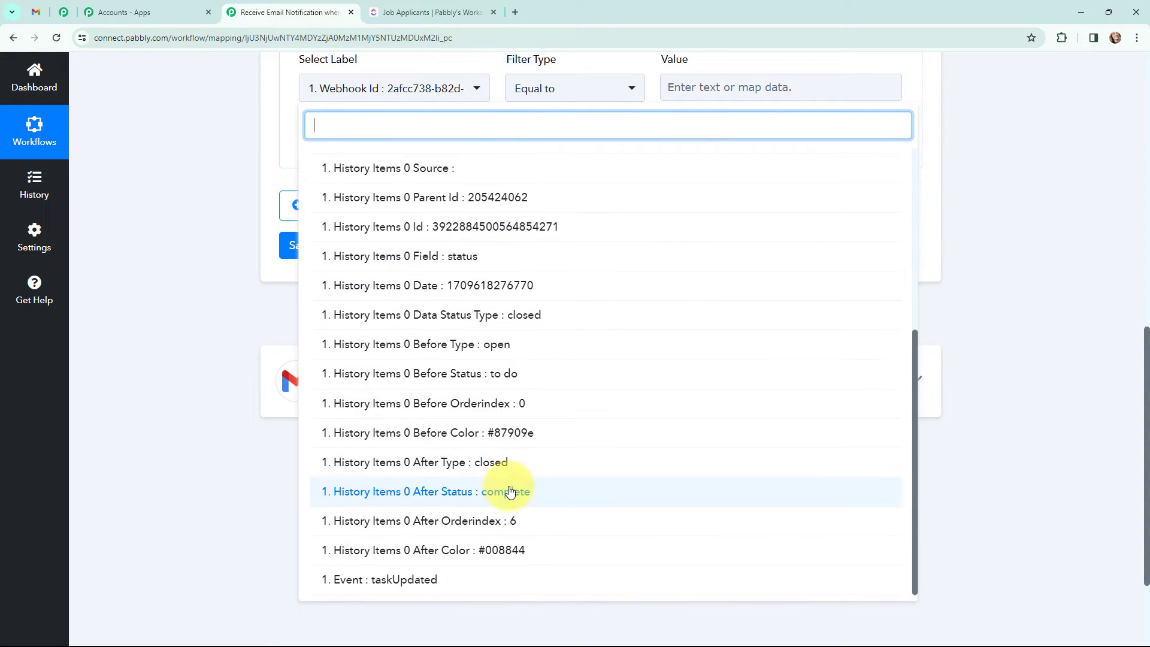
click(510, 491)
scroll(558, 188, up, 2)
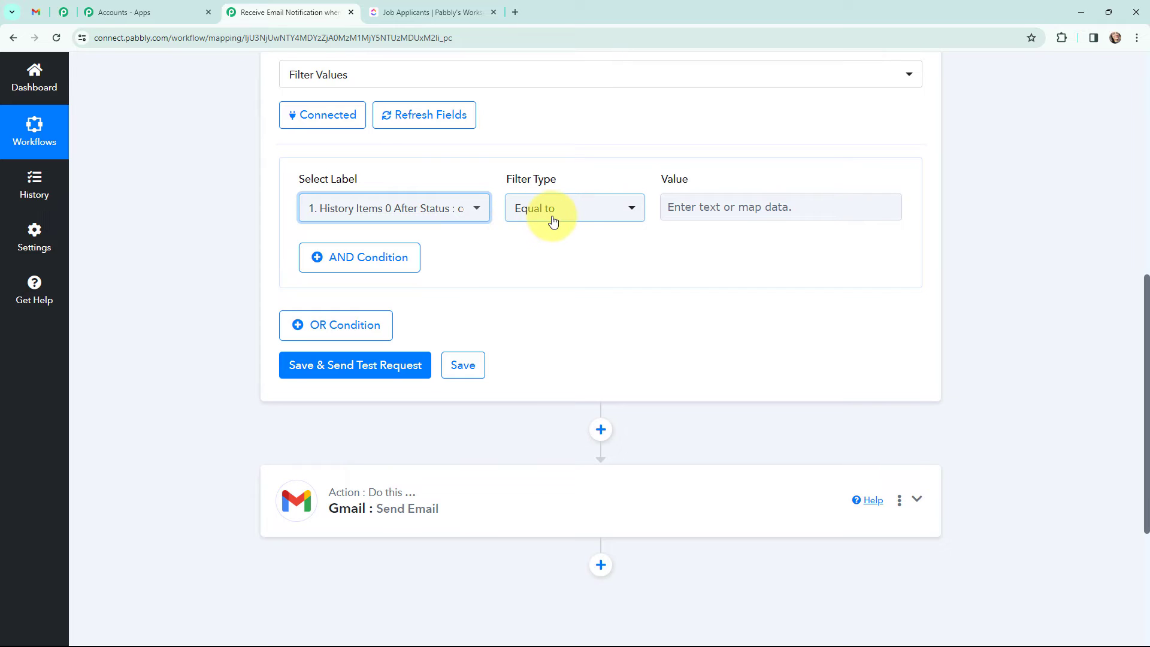
Step: Enter 'complete' as the Equal to value, then save and test the filter
click(689, 209)
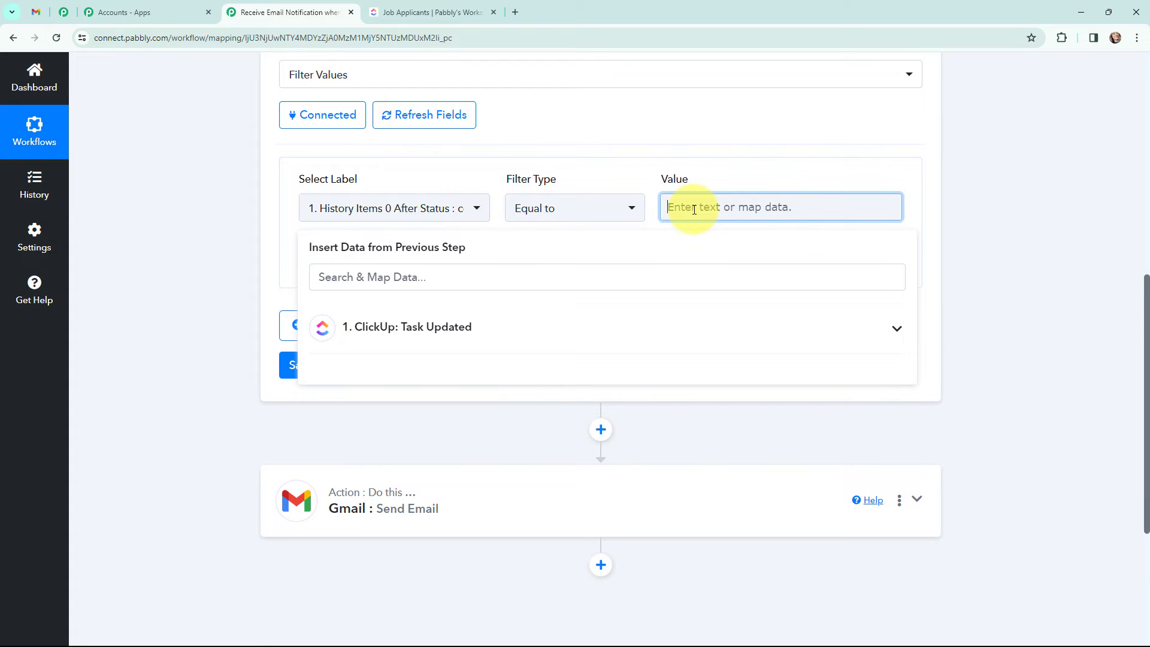
text(complete)
click(210, 208)
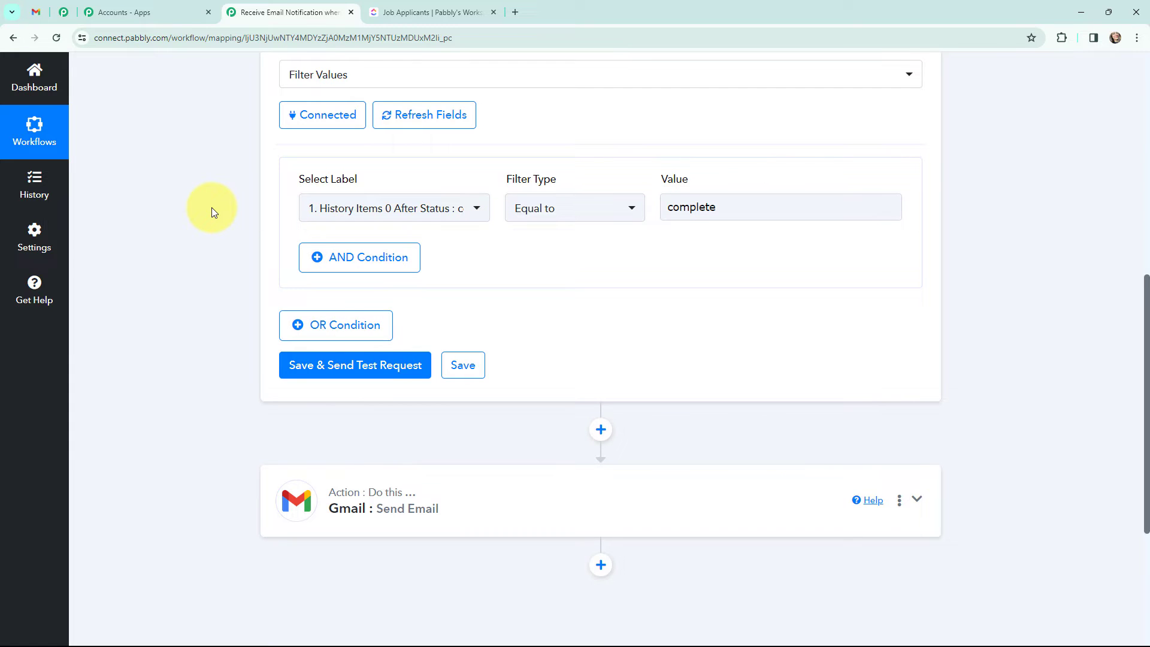
scroll(211, 207, up, 1)
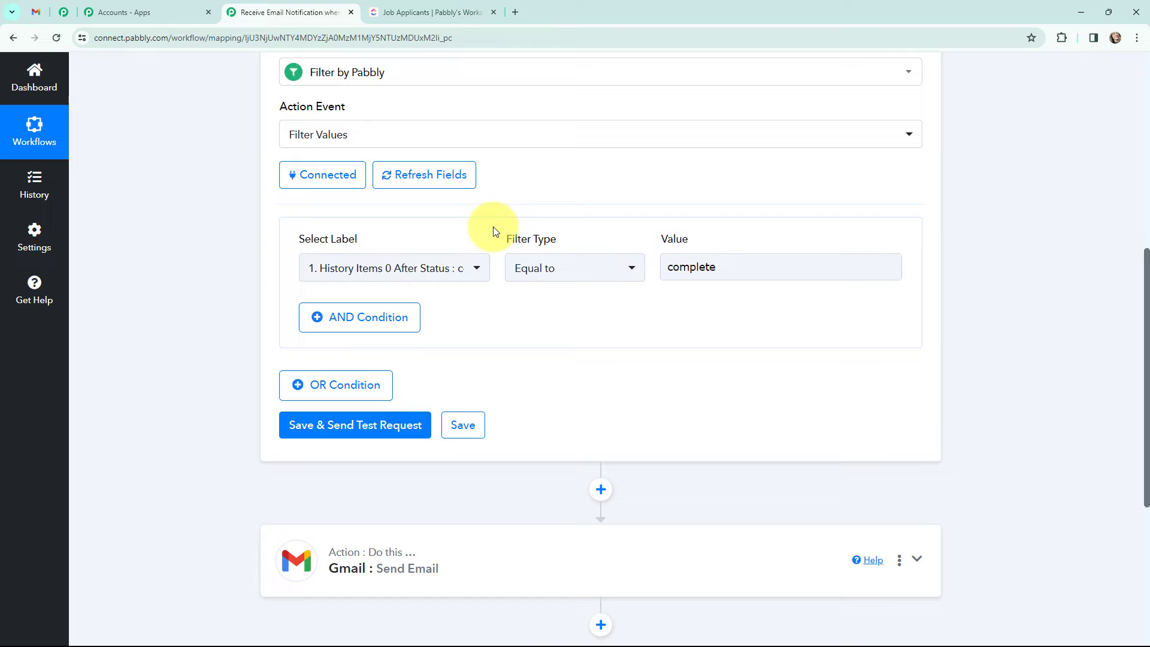
click(331, 426)
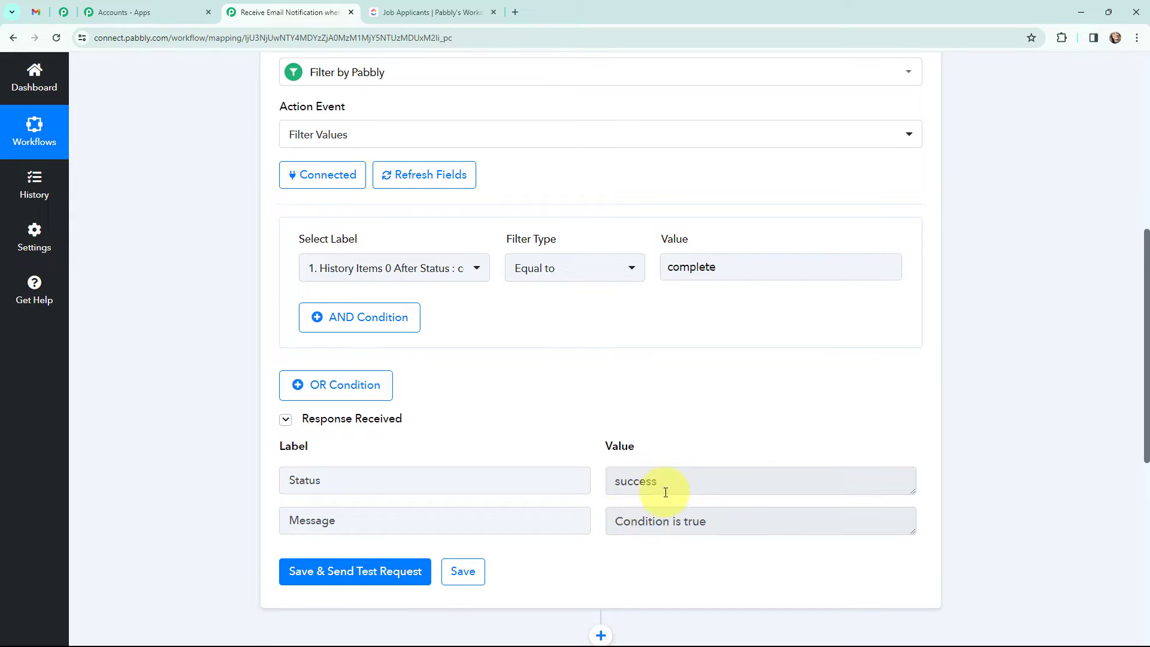
Step: Expand the Filter step and check its test response shows success: Condition is true
click(421, 6)
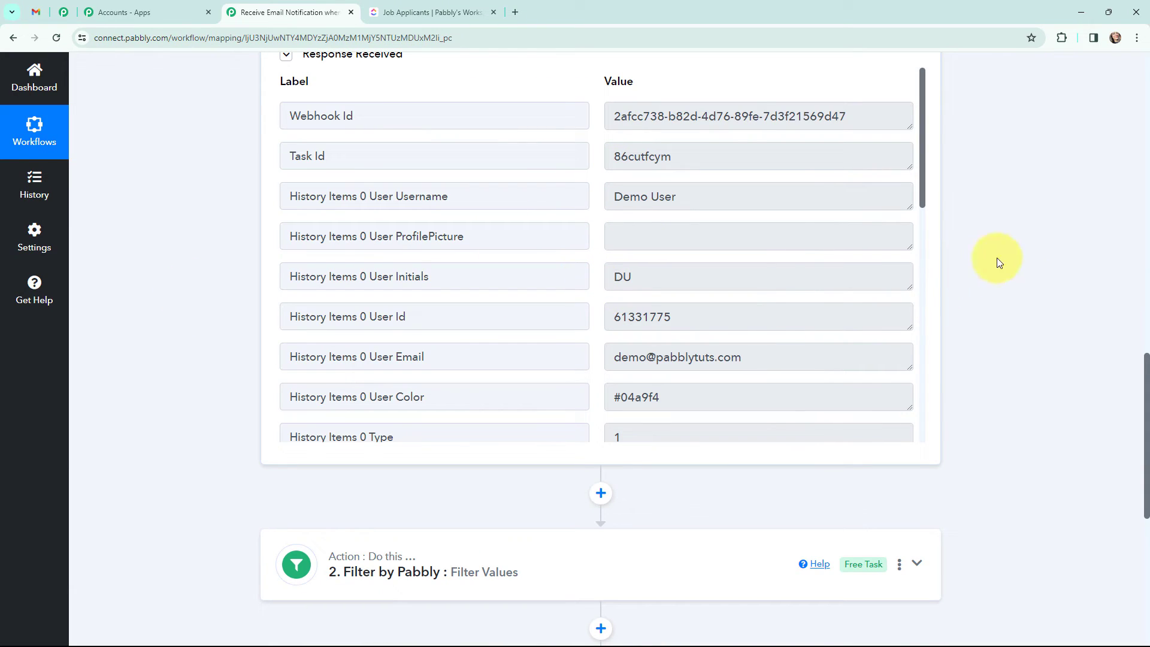
scroll(998, 218, down, 3)
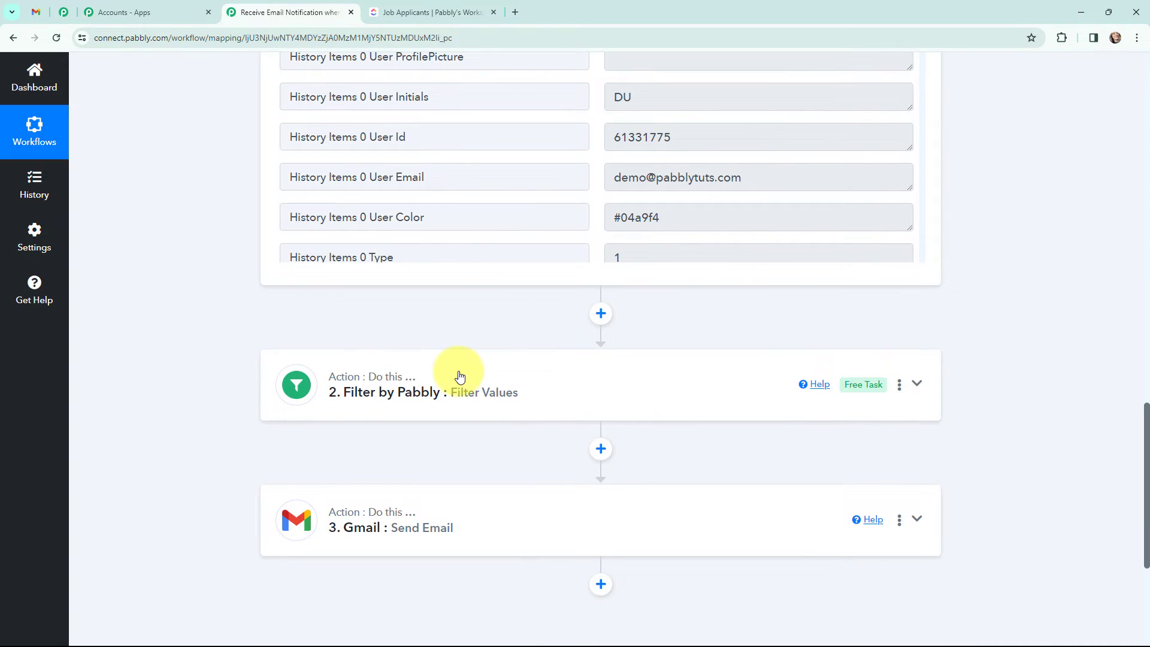
click(459, 376)
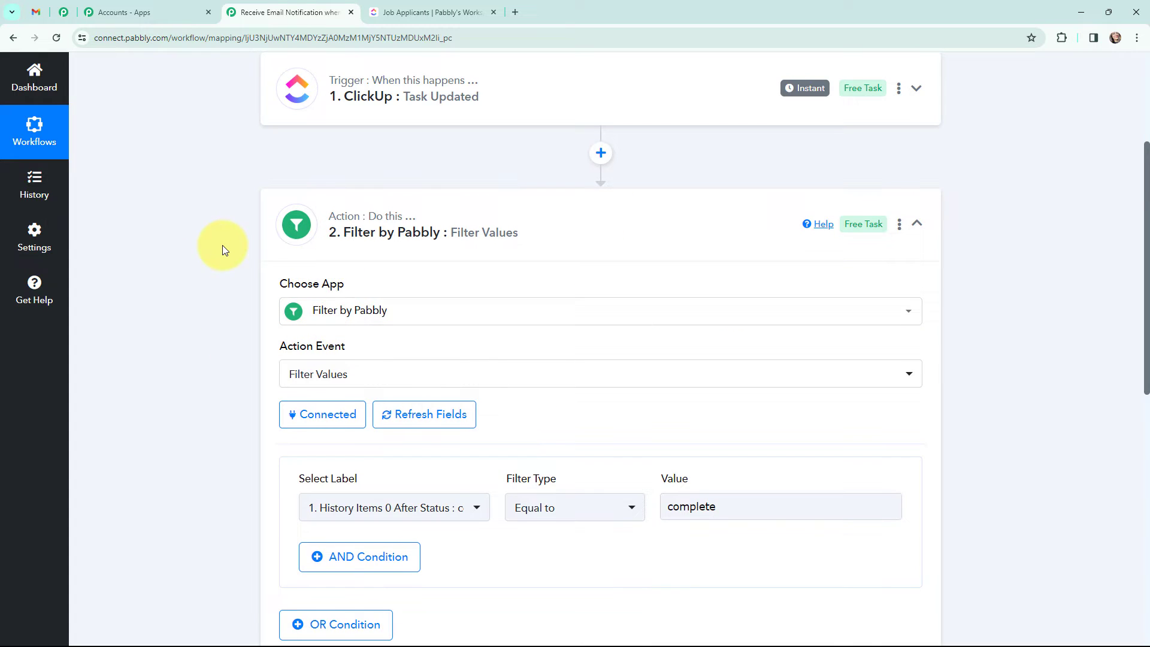
scroll(222, 246, down, 2)
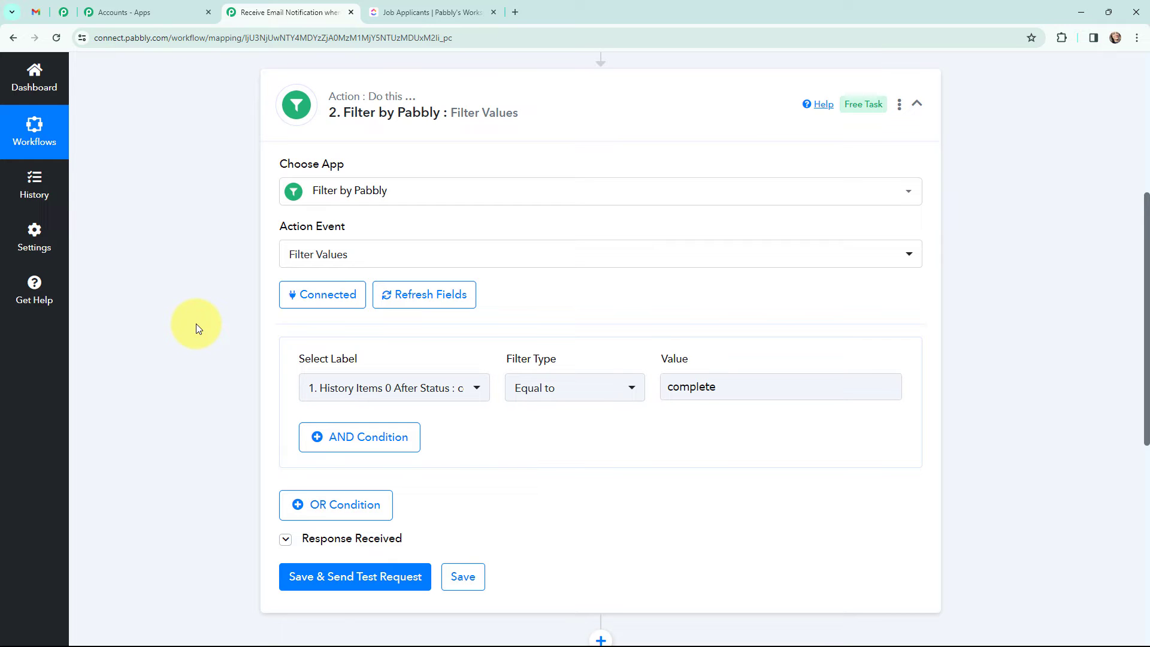
scroll(195, 324, down, 3)
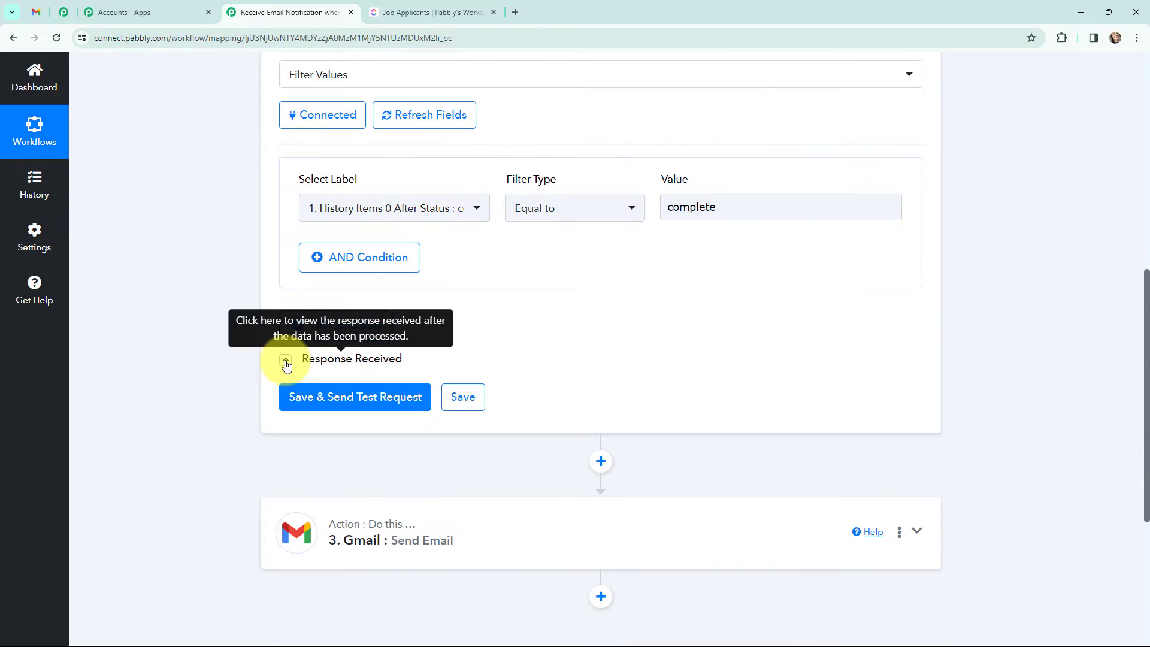
click(285, 360)
Step: Scroll through the ClickUp trigger's captured task fields in Response Received
scroll(207, 337, down, 3)
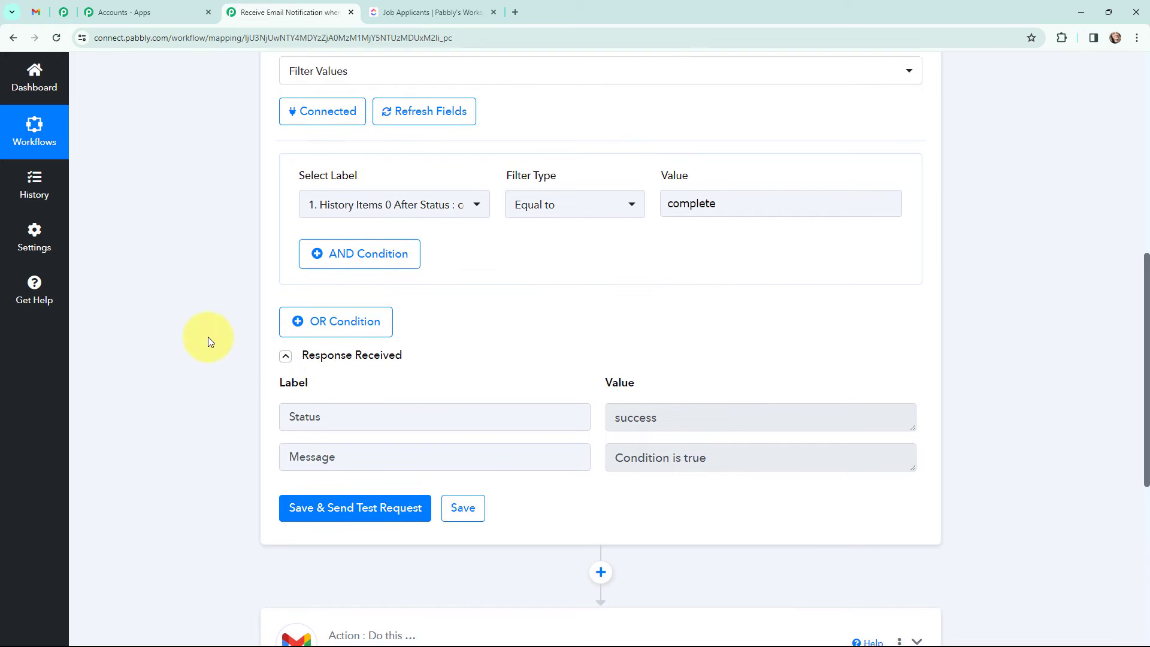
scroll(519, 285, up, 15)
scroll(514, 282, down, 10)
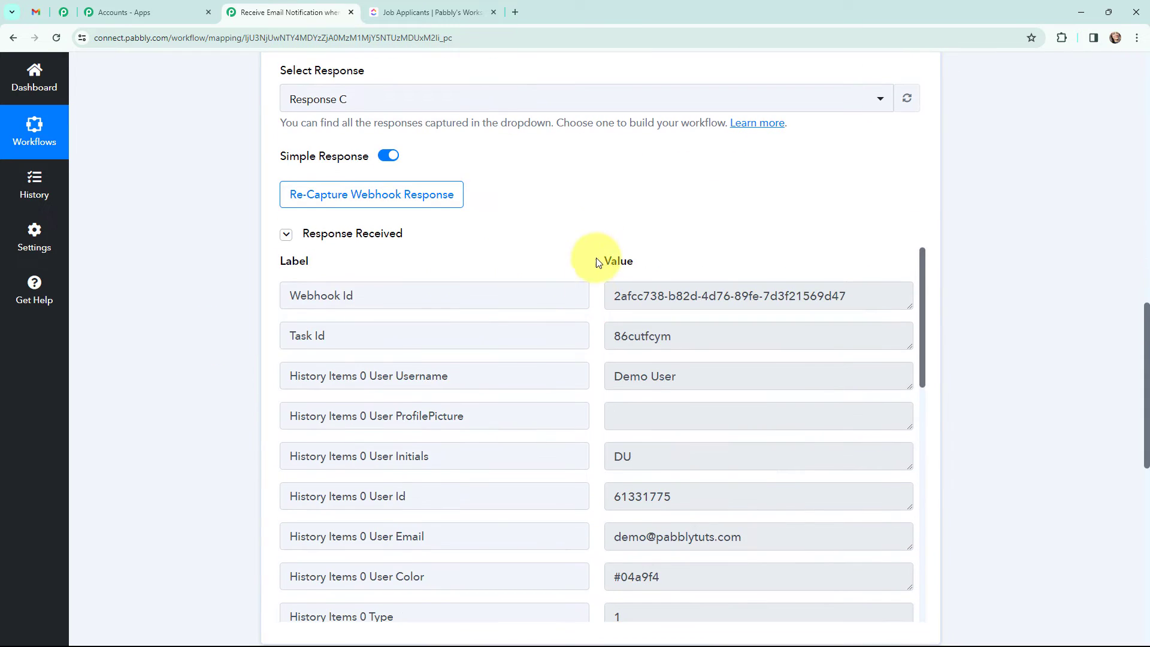
scroll(598, 262, down, 2)
scroll(598, 264, up, 2)
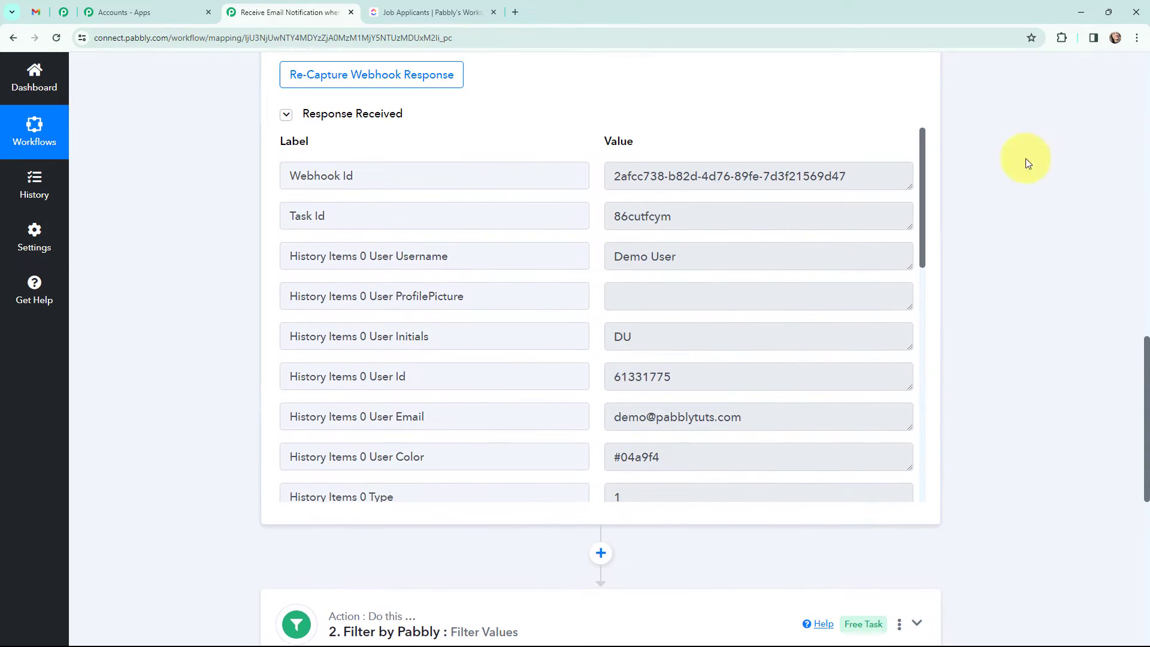
drag(925, 198, 915, 174)
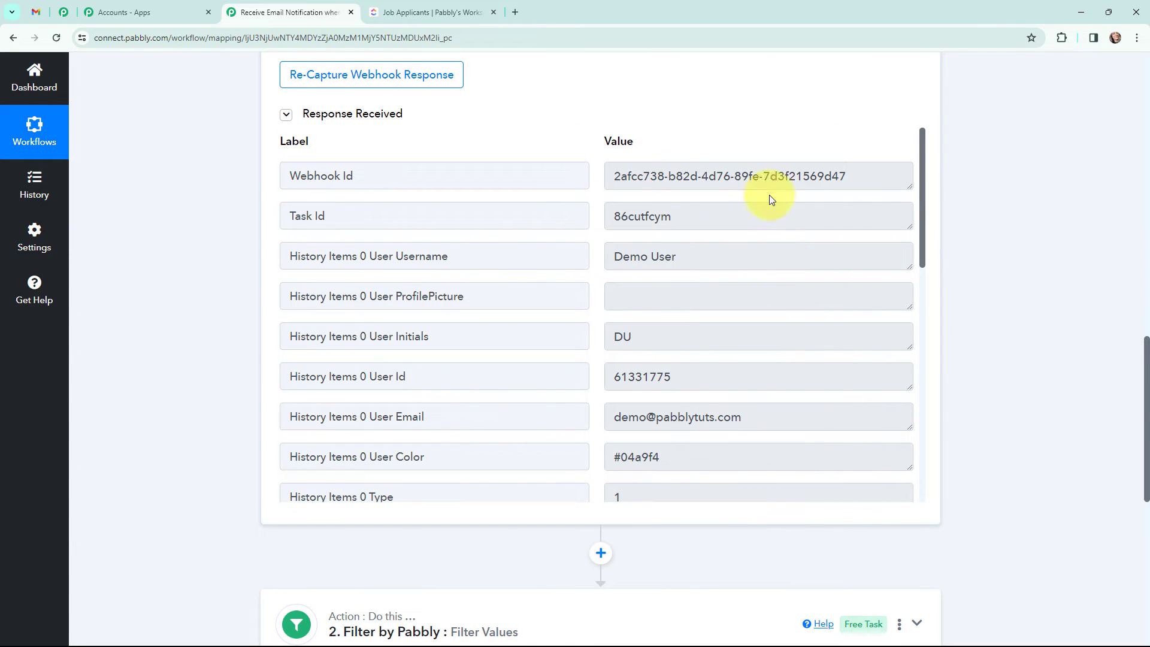
scroll(1014, 213, down, 8)
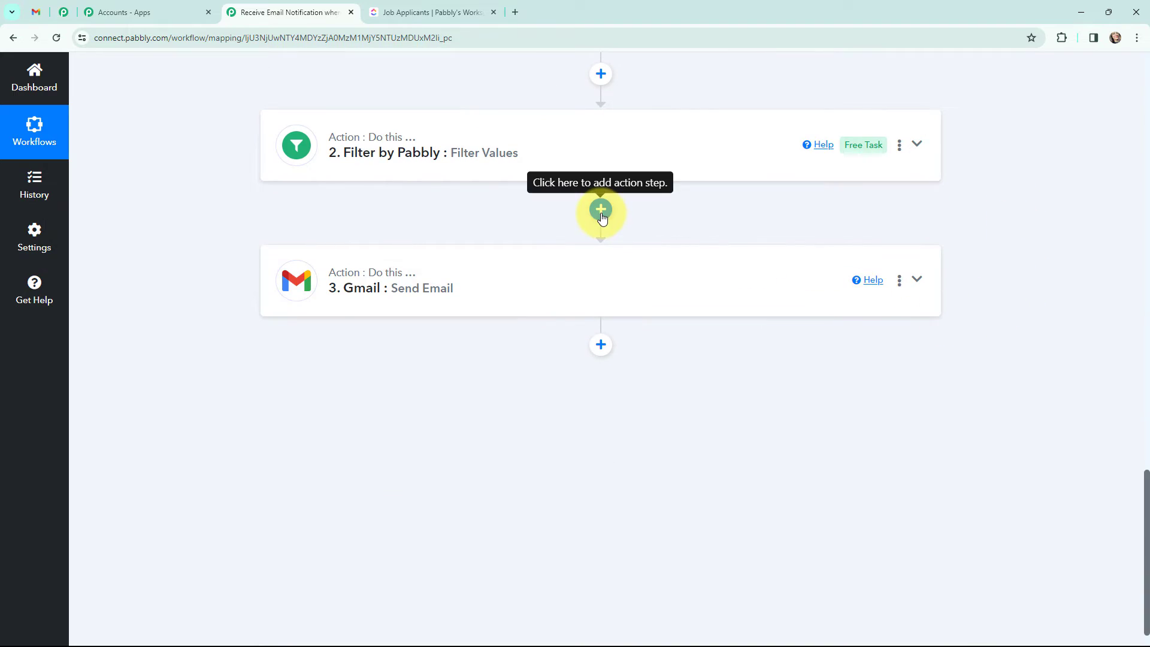
Step: Insert a ClickUp 'Find Task by Task Id' action between the filter and Gmail, and connect it
click(602, 210)
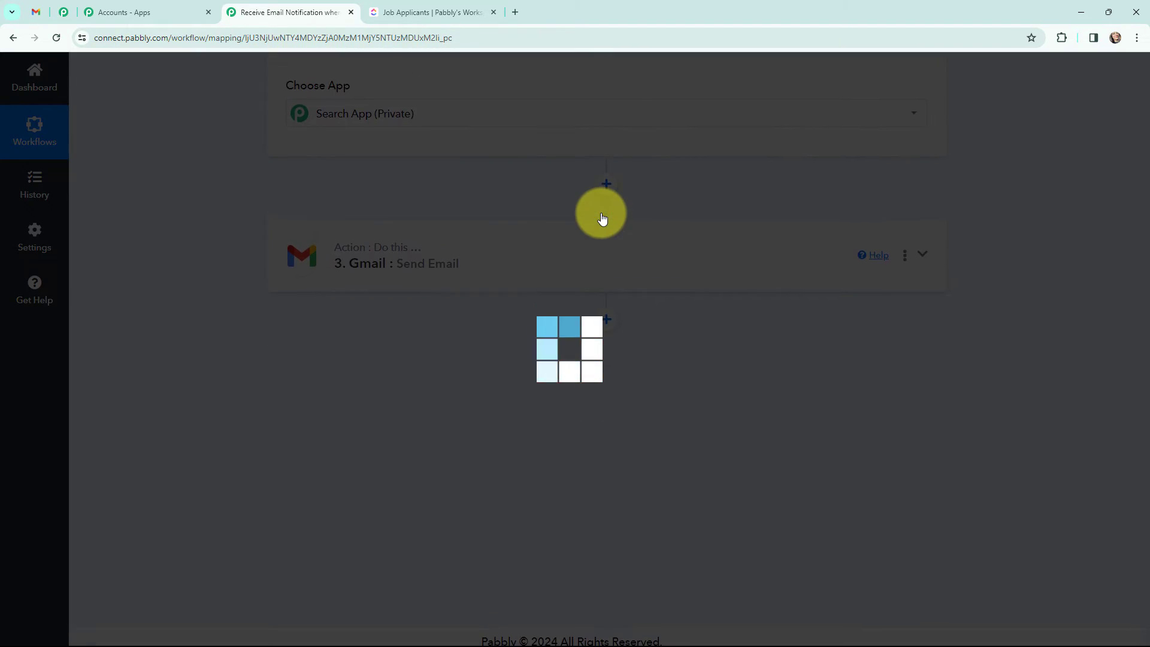
text(c)
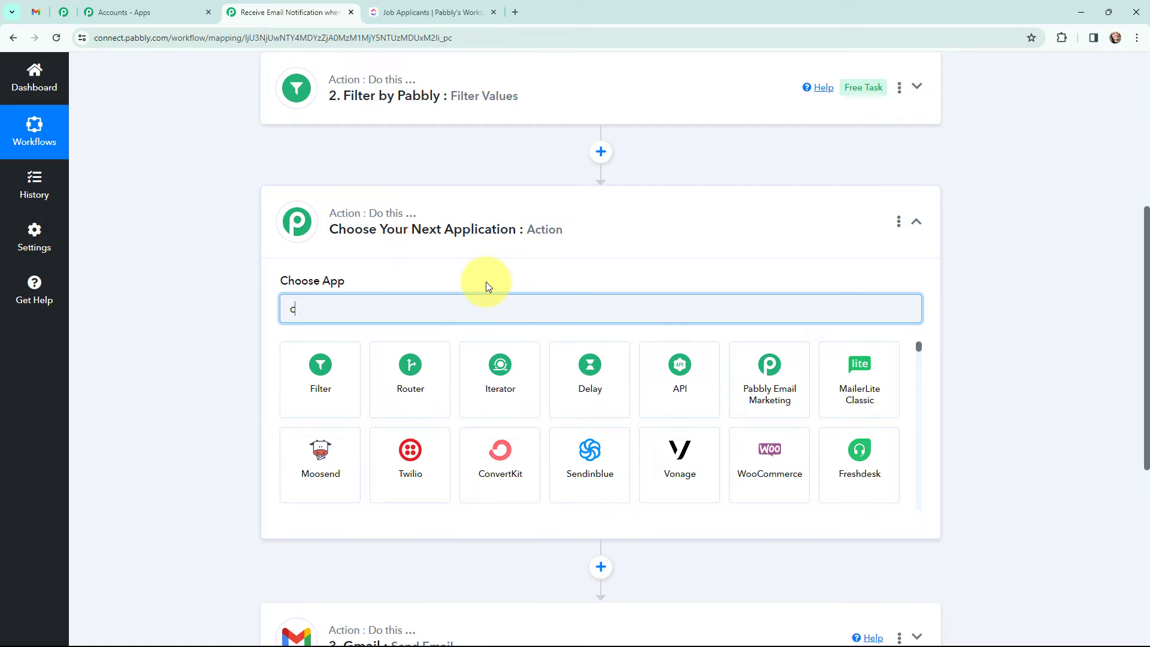
text(lickup)
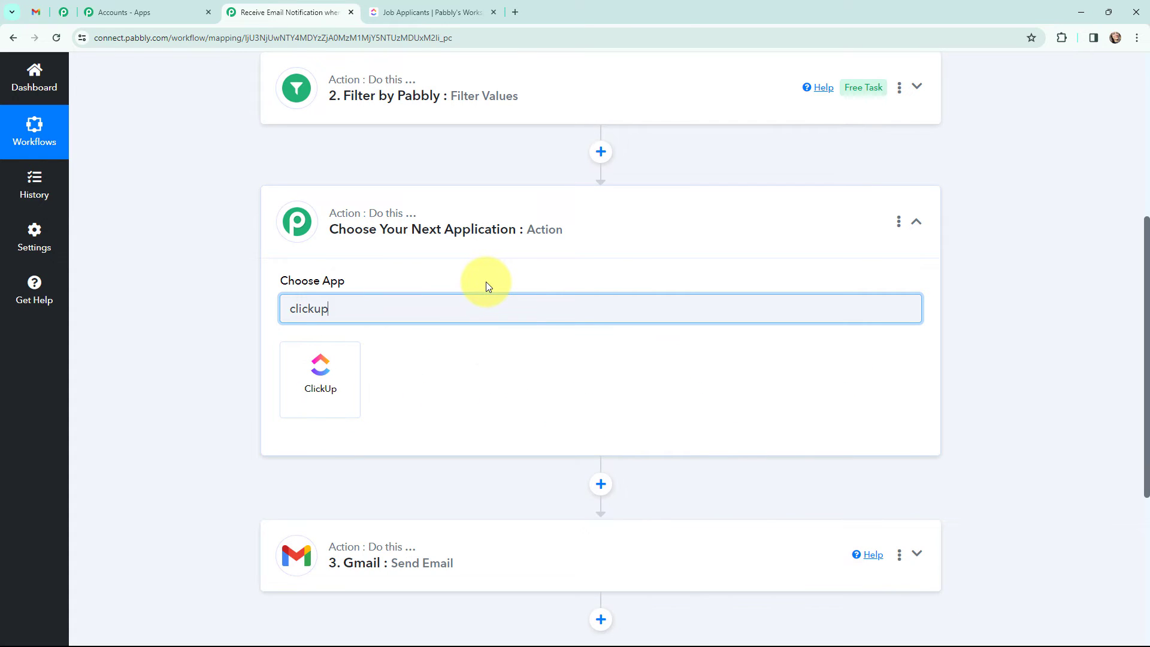
click(346, 360)
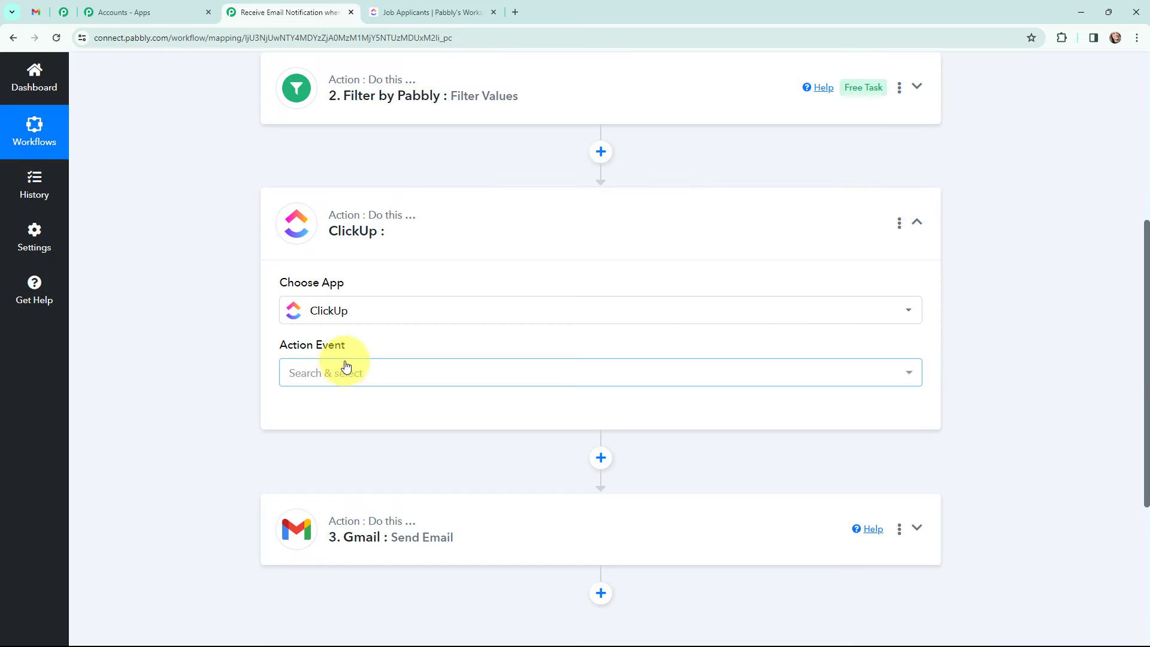
click(343, 373)
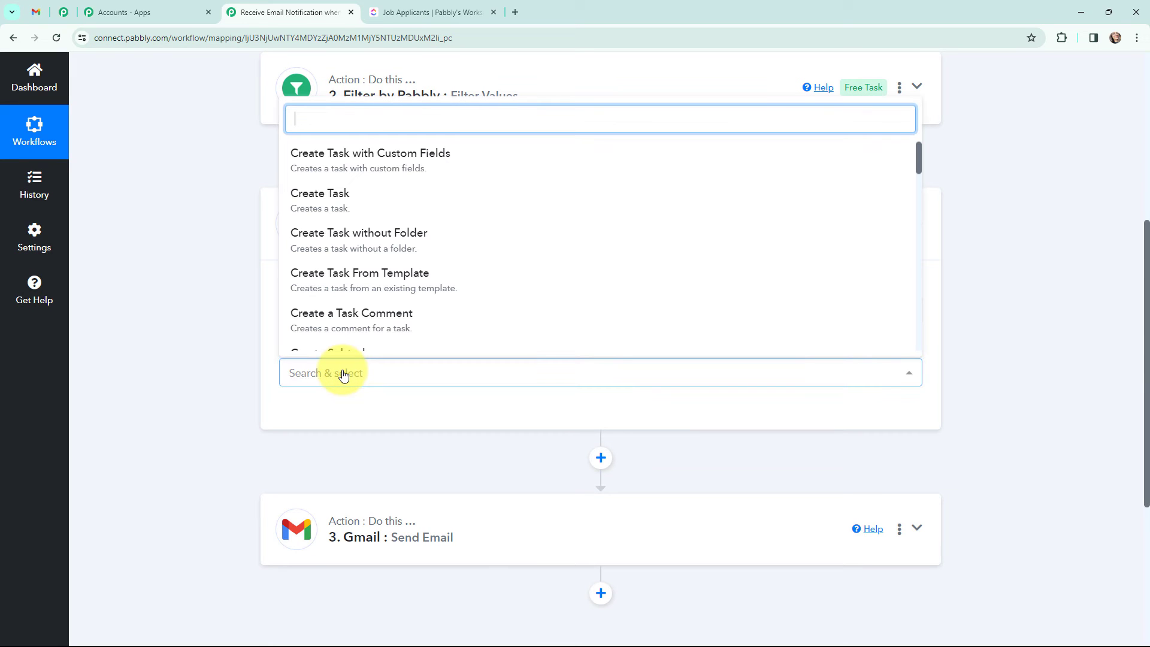
text(fin)
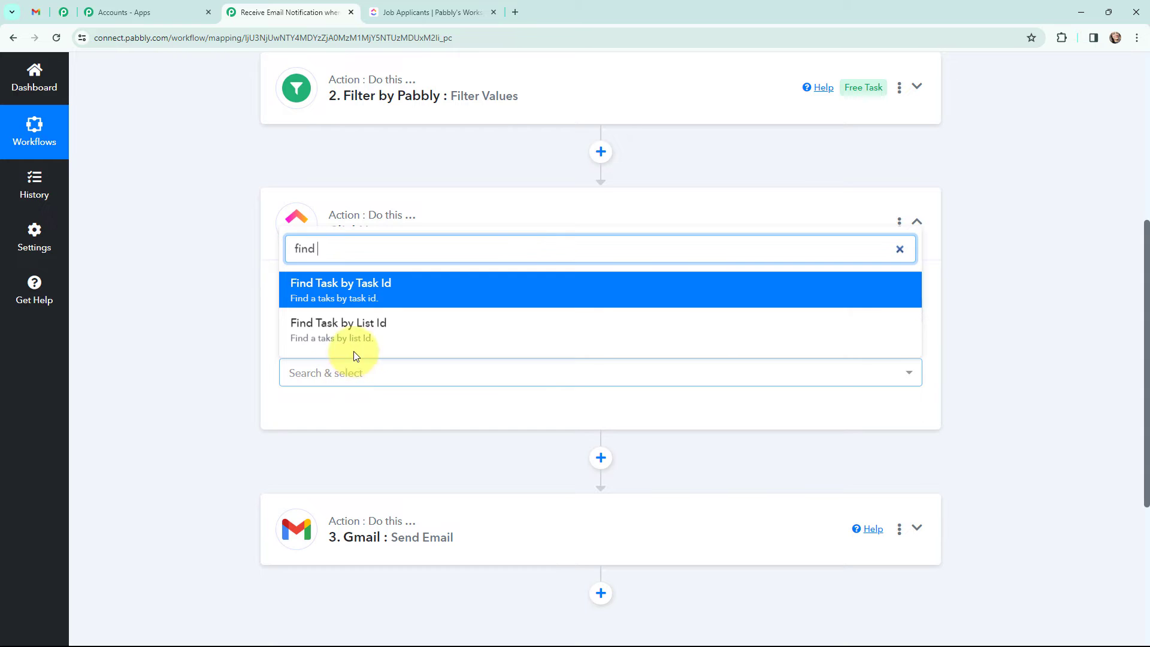
text(d)
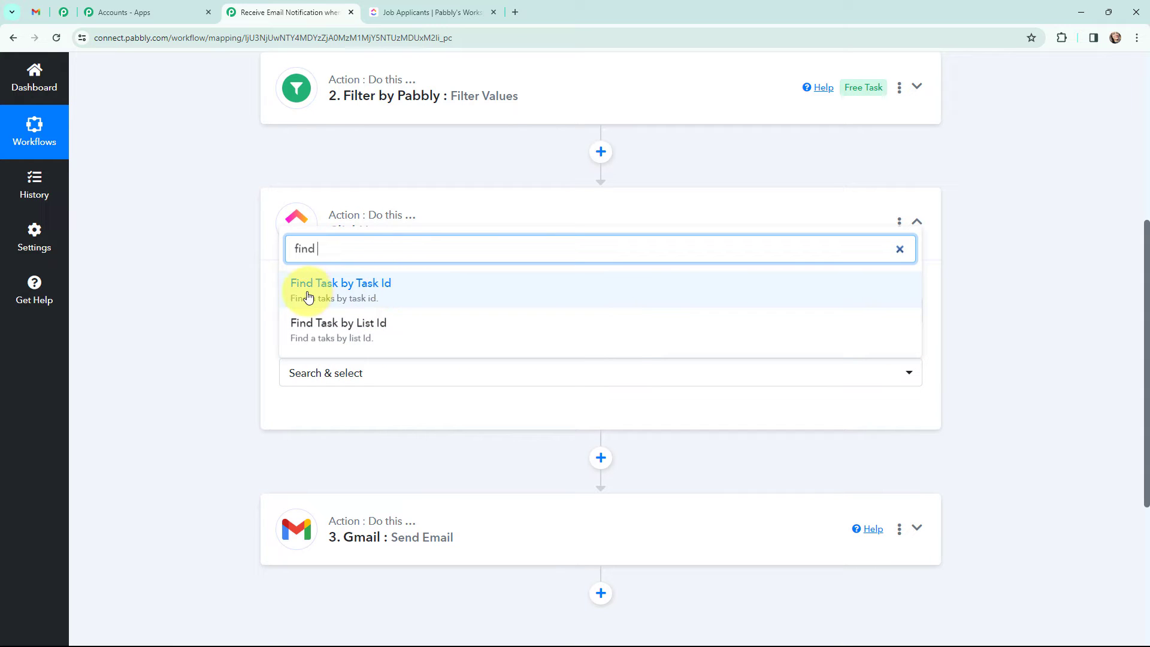
click(393, 287)
click(310, 423)
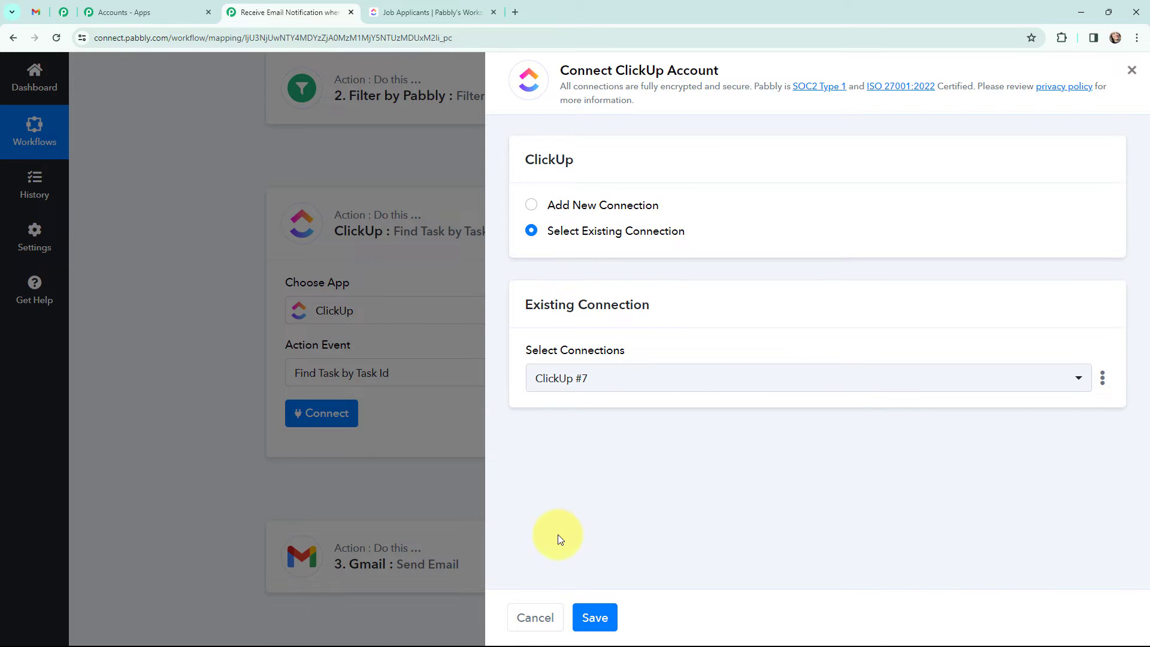
Step: Keep the existing ClickUp #7 connection and map the trigger's Task Id (86cutfcym) into Task Id
click(589, 605)
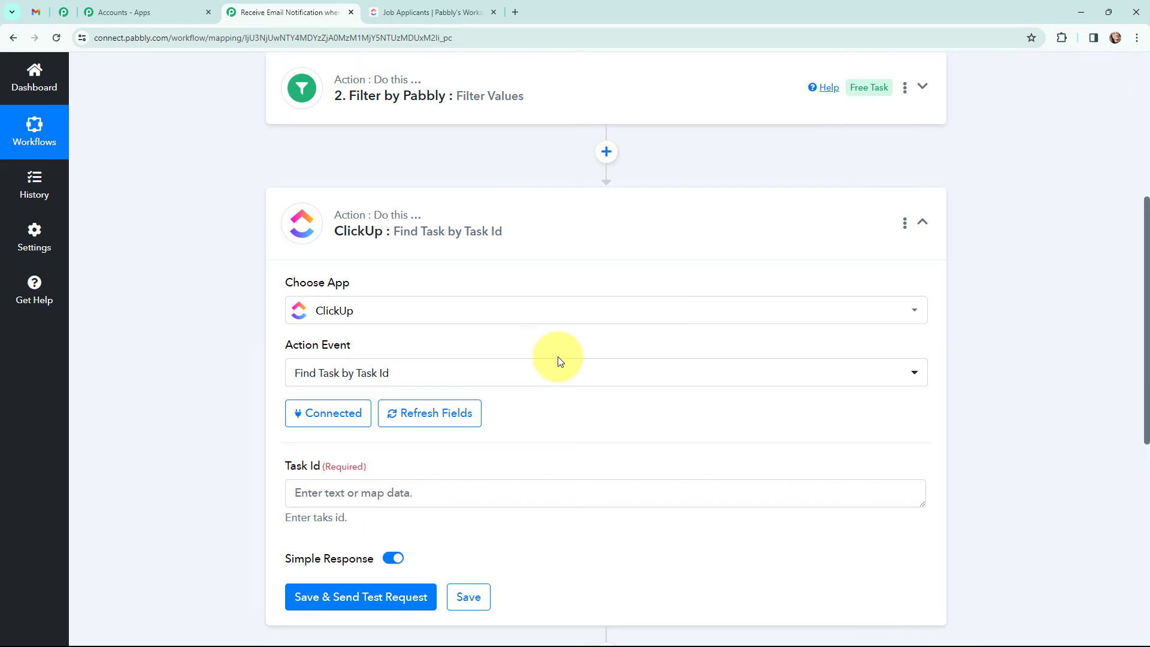
scroll(559, 361, down, 1)
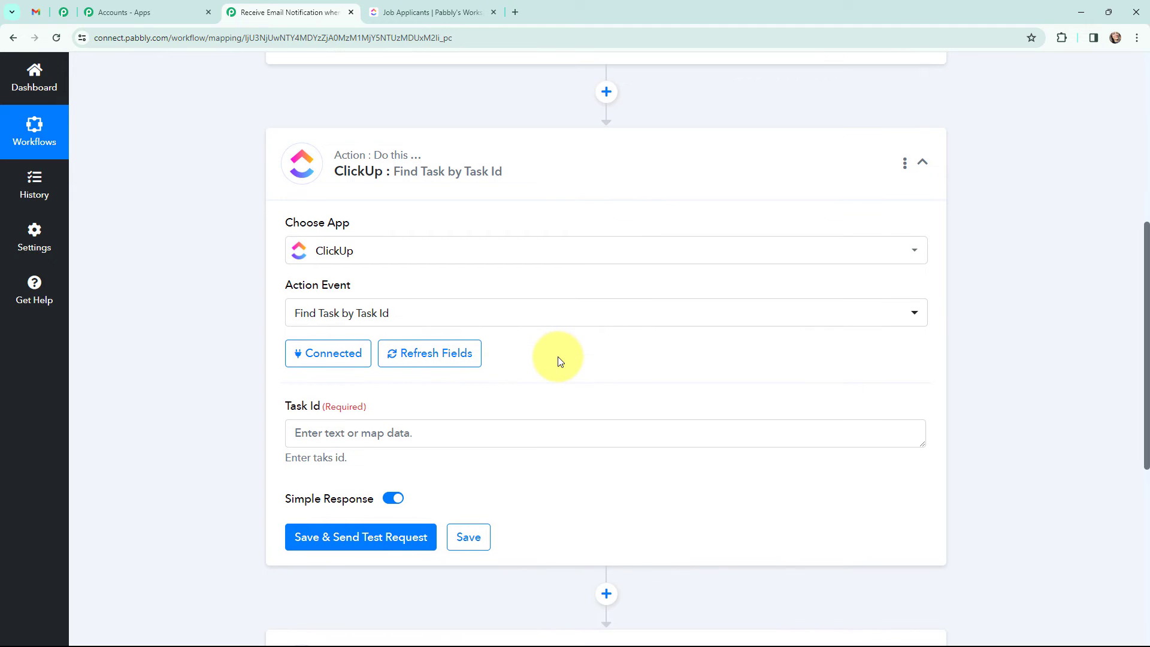
scroll(558, 361, down, 1)
click(452, 372)
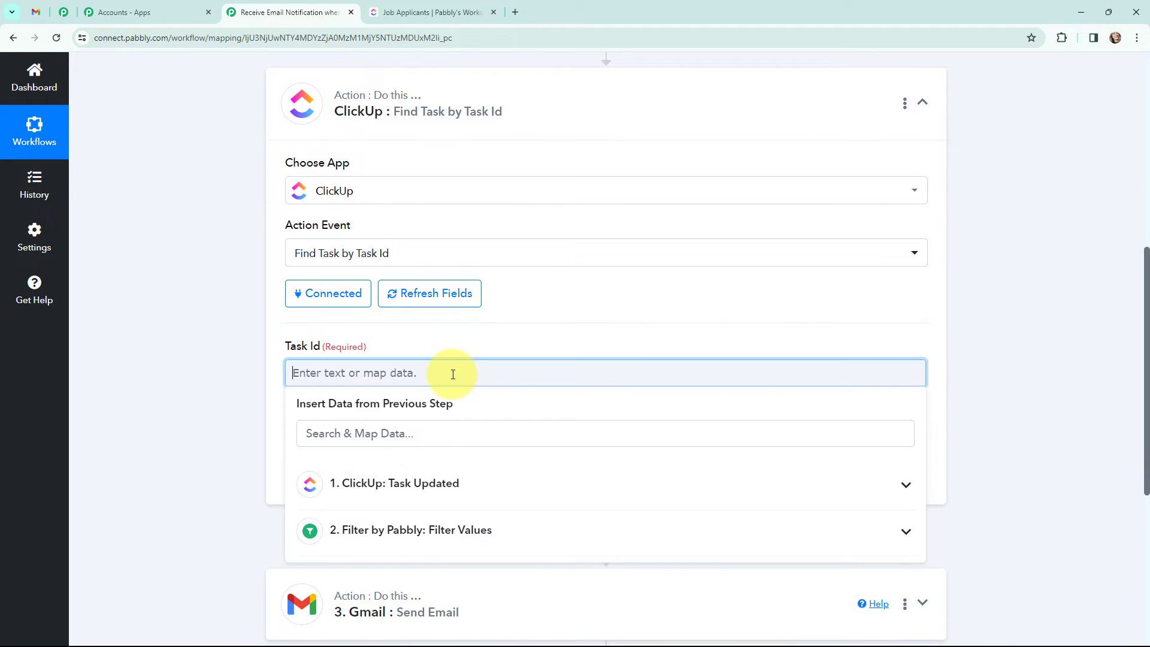
click(446, 491)
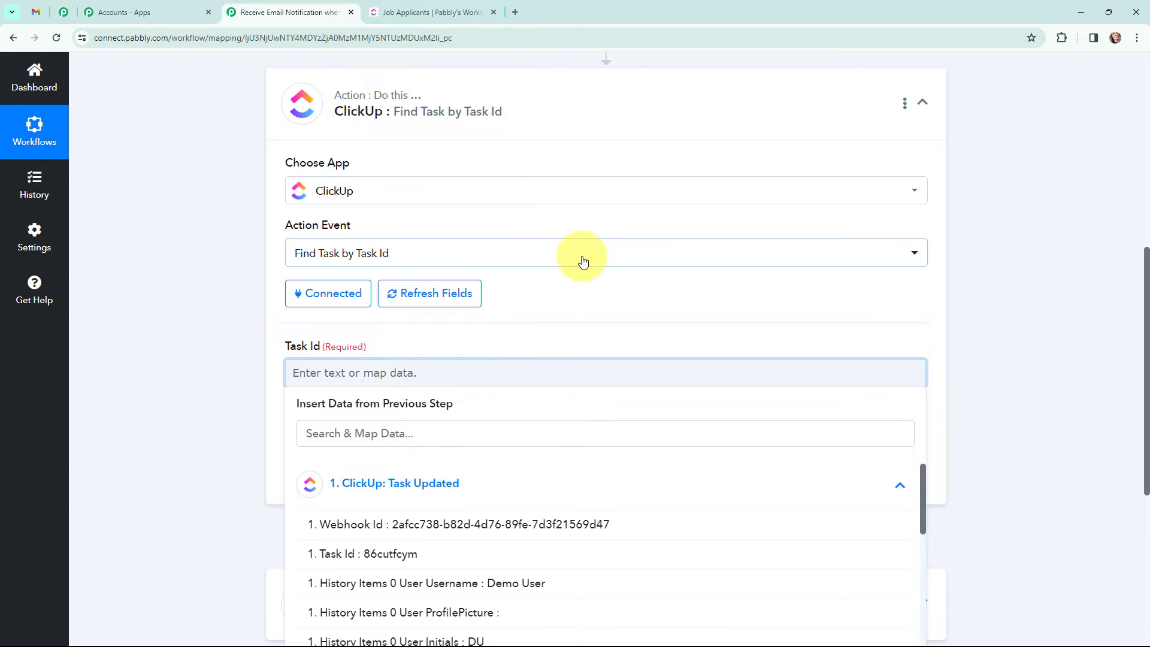
scroll(585, 261, down, 2)
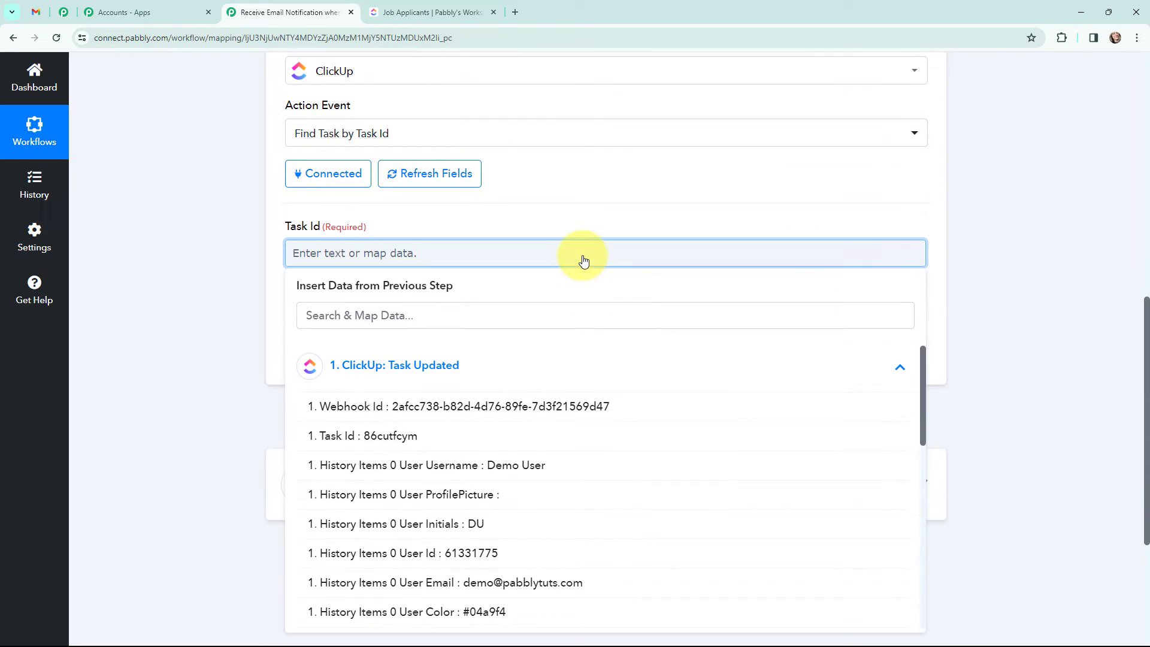
click(449, 437)
click(210, 244)
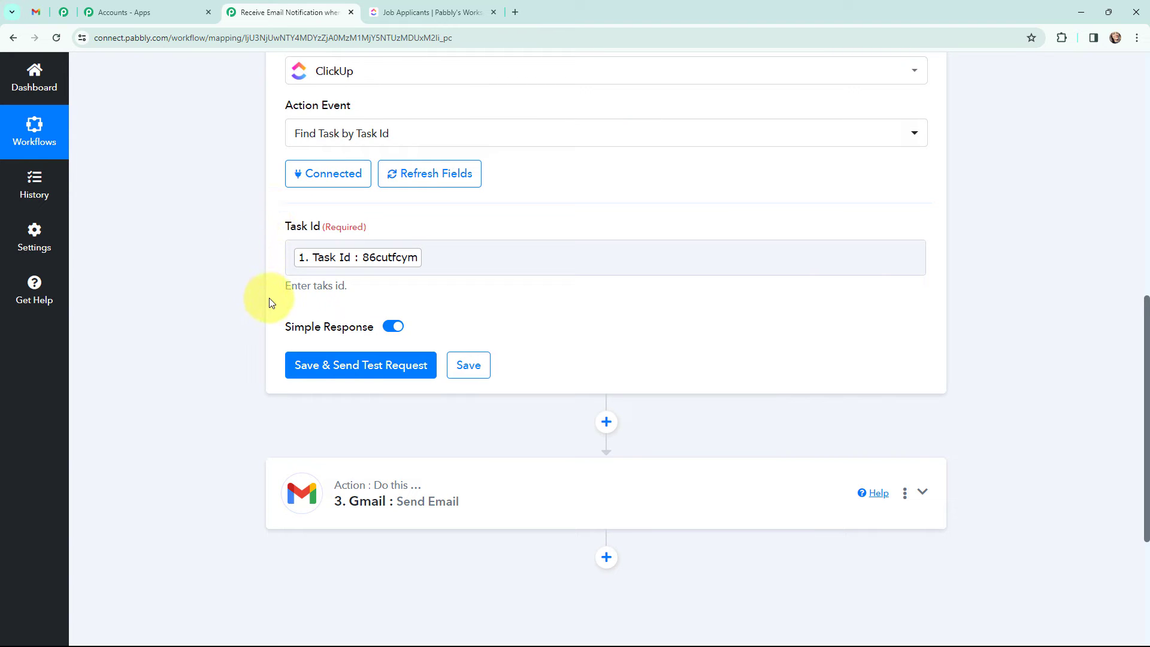
Step: Test the task lookup, review the returned details showing status complete, then collapse the step
click(346, 372)
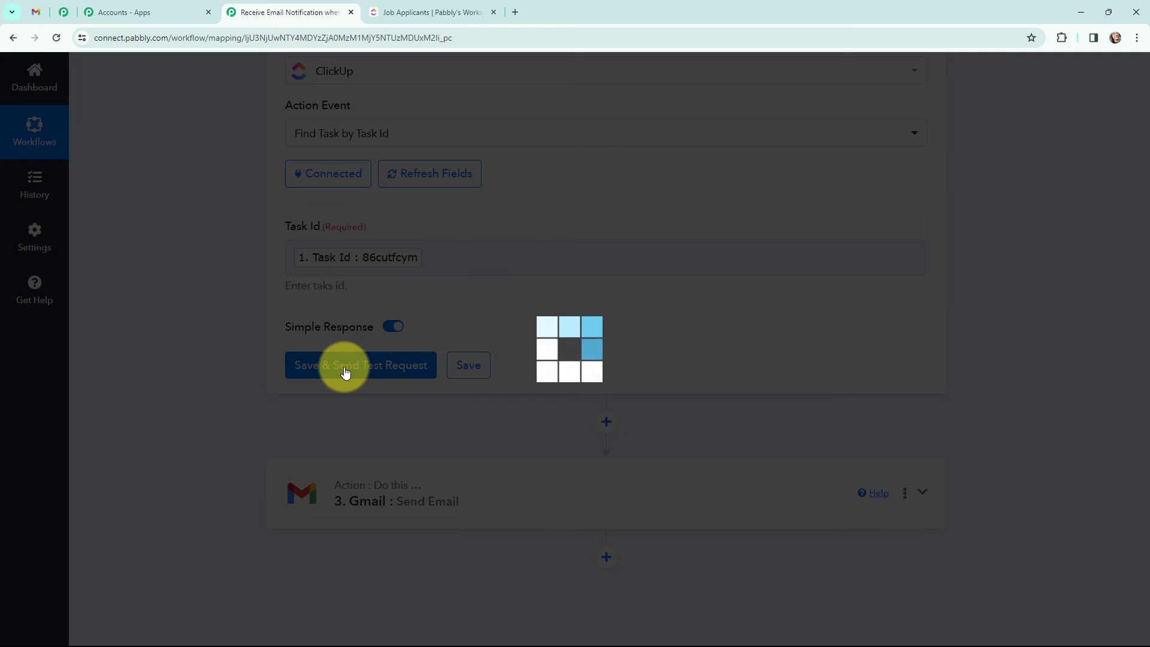
scroll(579, 231, down, 4)
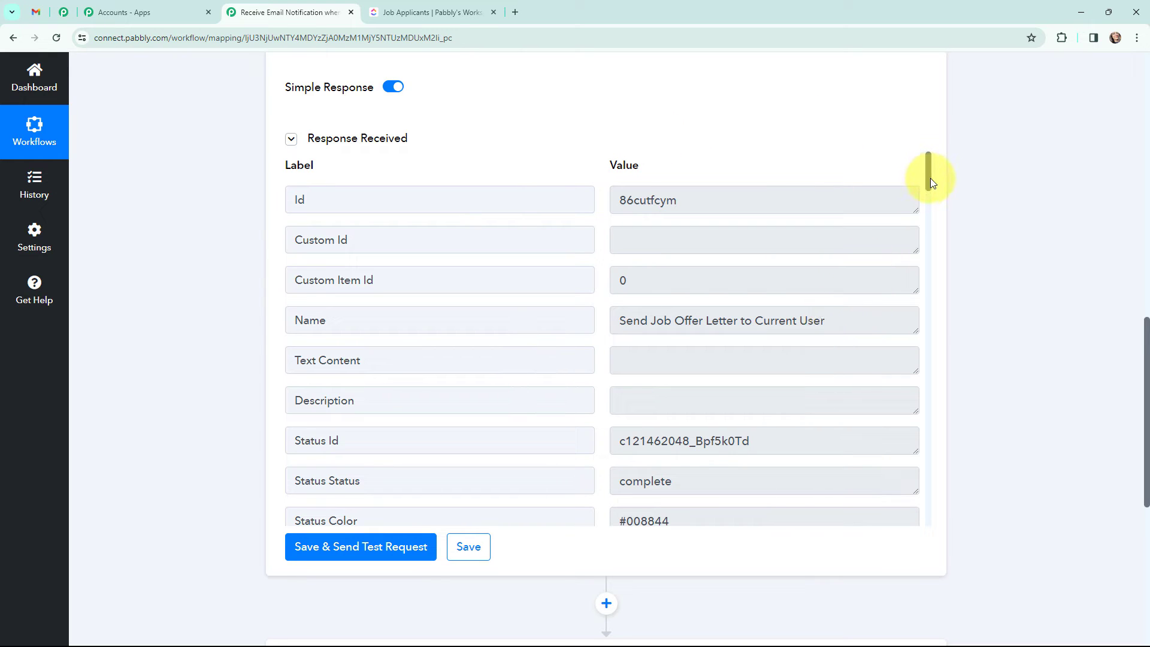
drag(930, 178, 1016, 188)
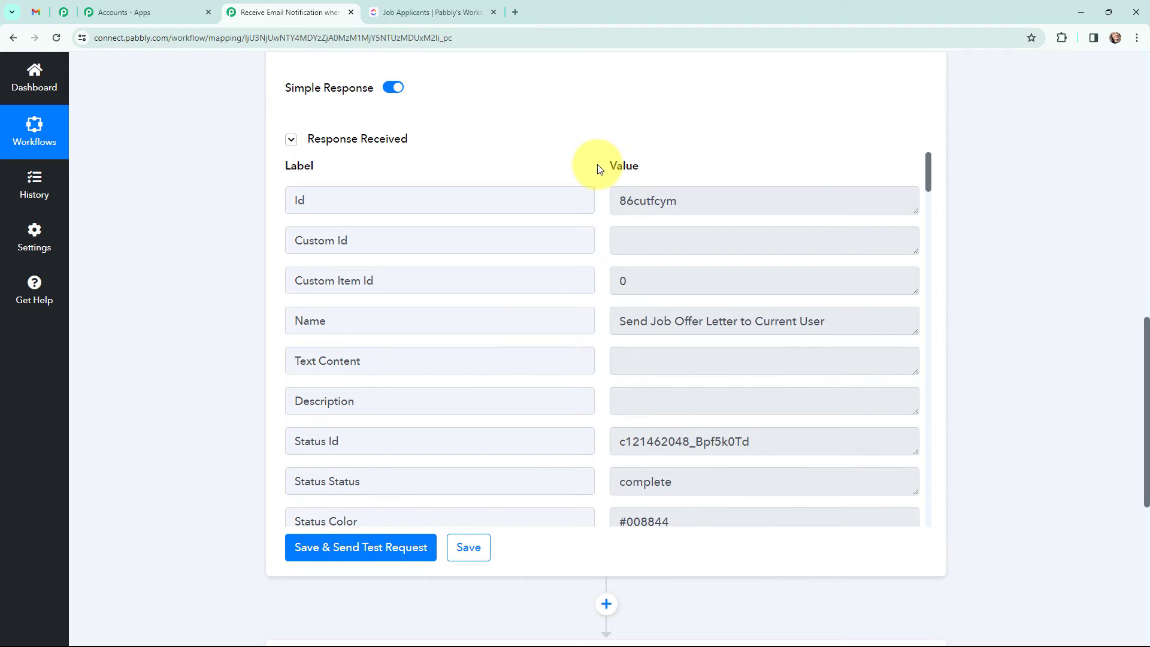
scroll(601, 173, up, 3)
scroll(531, 175, up, 3)
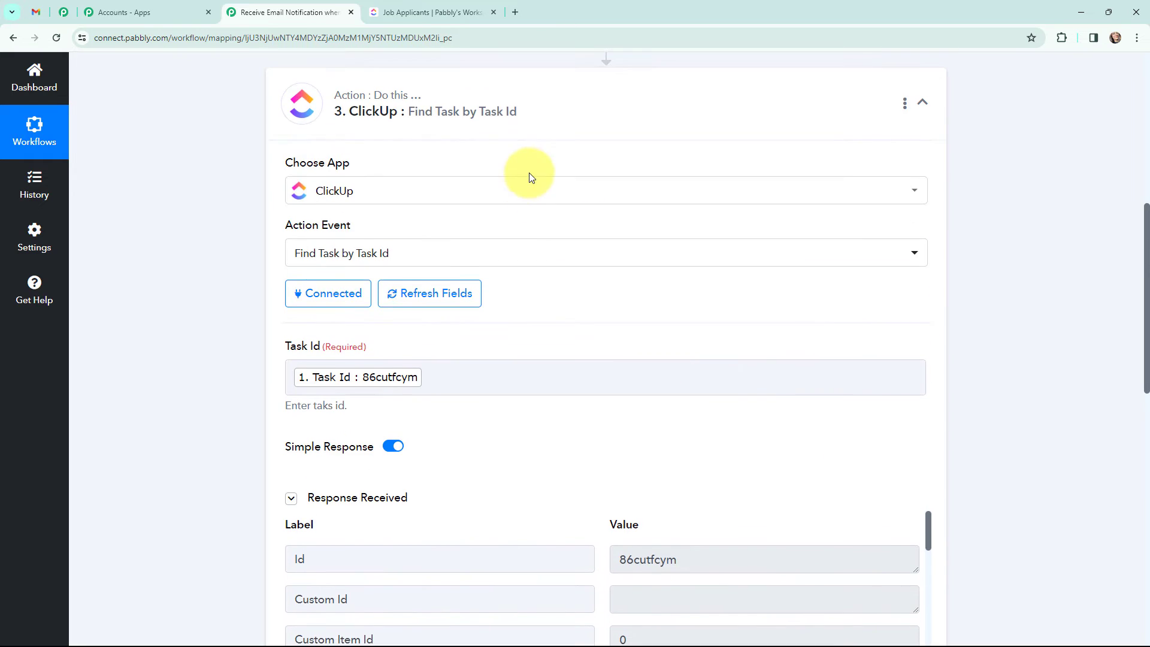
click(297, 105)
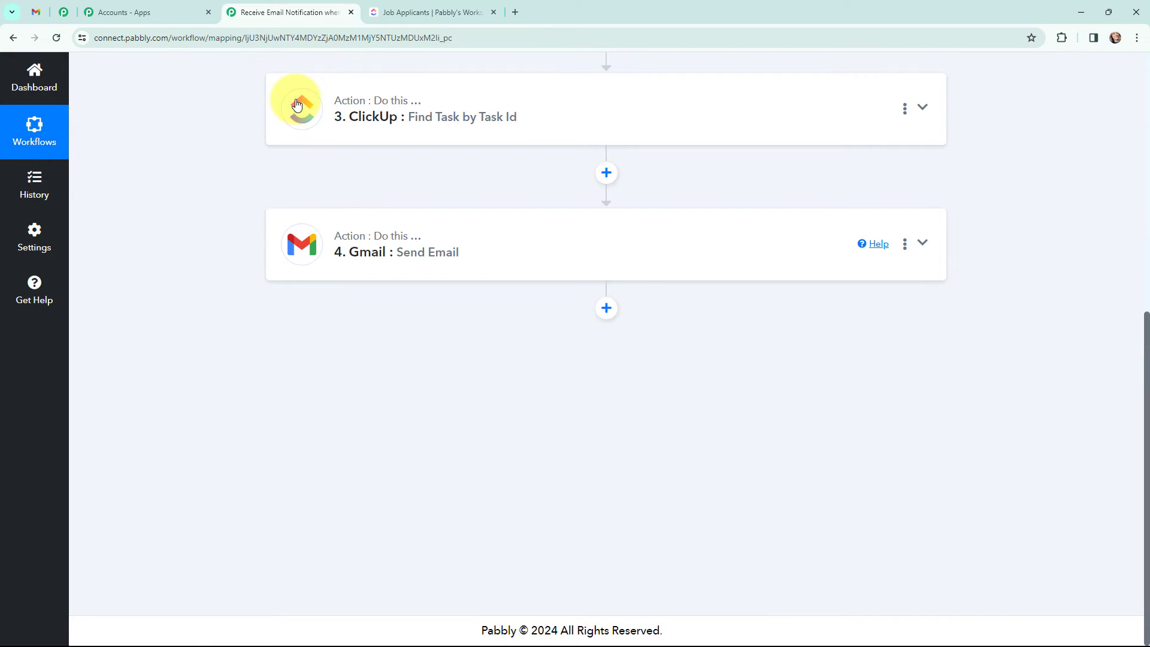
Step: Connect the Gmail Send Email step through a newly authorized Gmail #31 connection
click(312, 242)
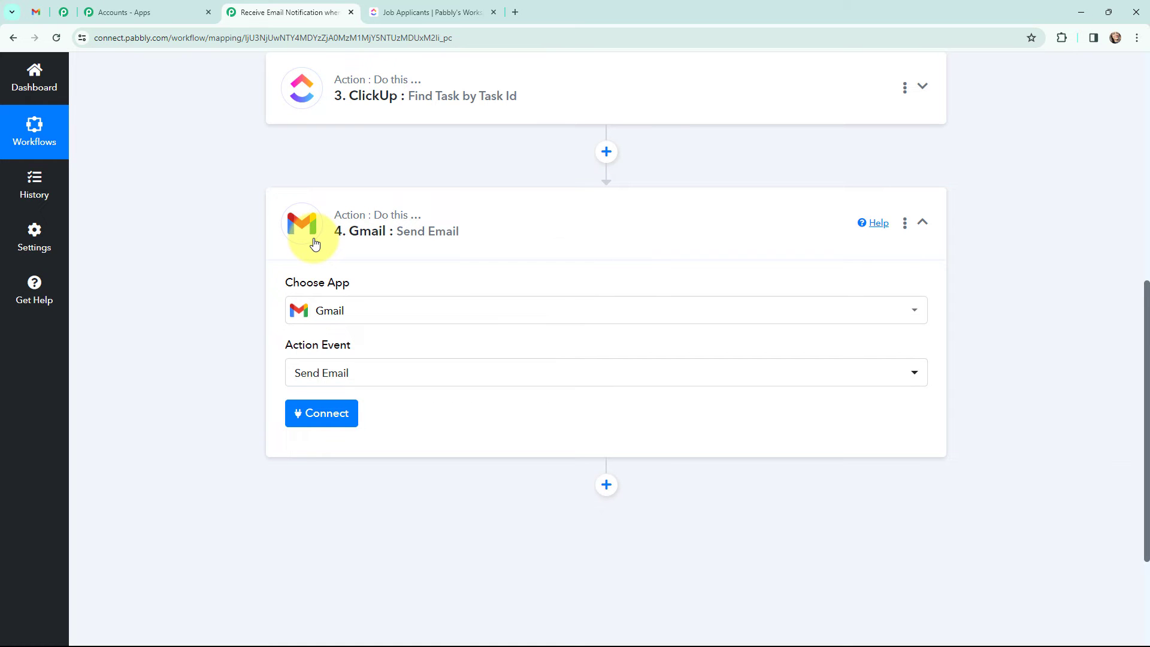
click(303, 415)
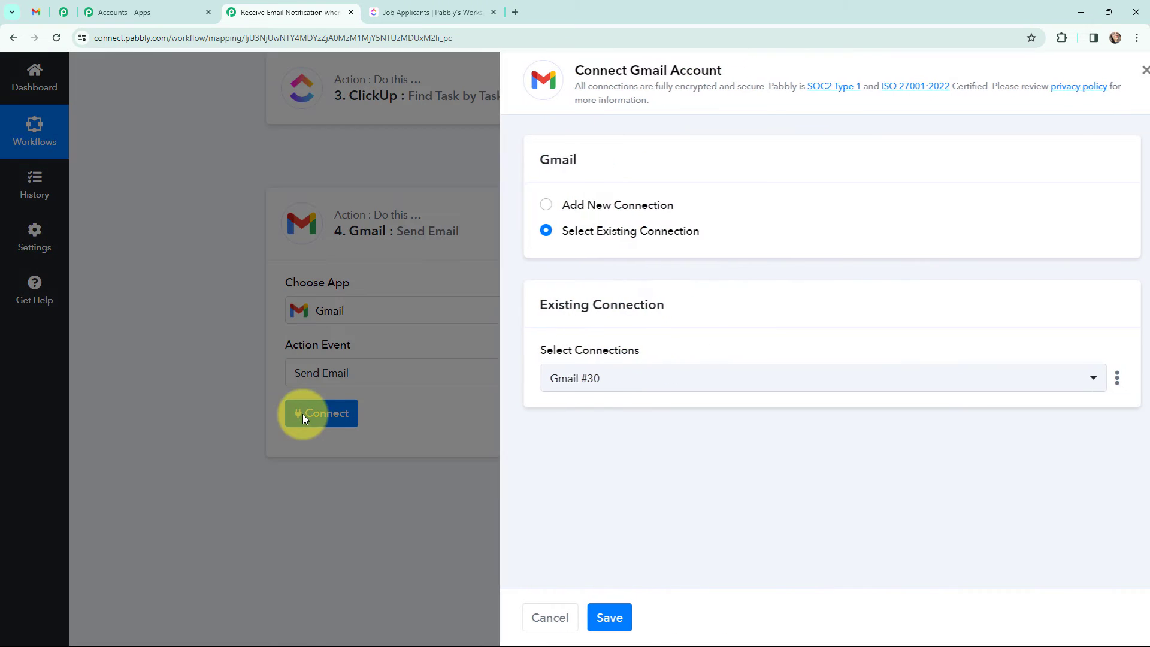
click(531, 205)
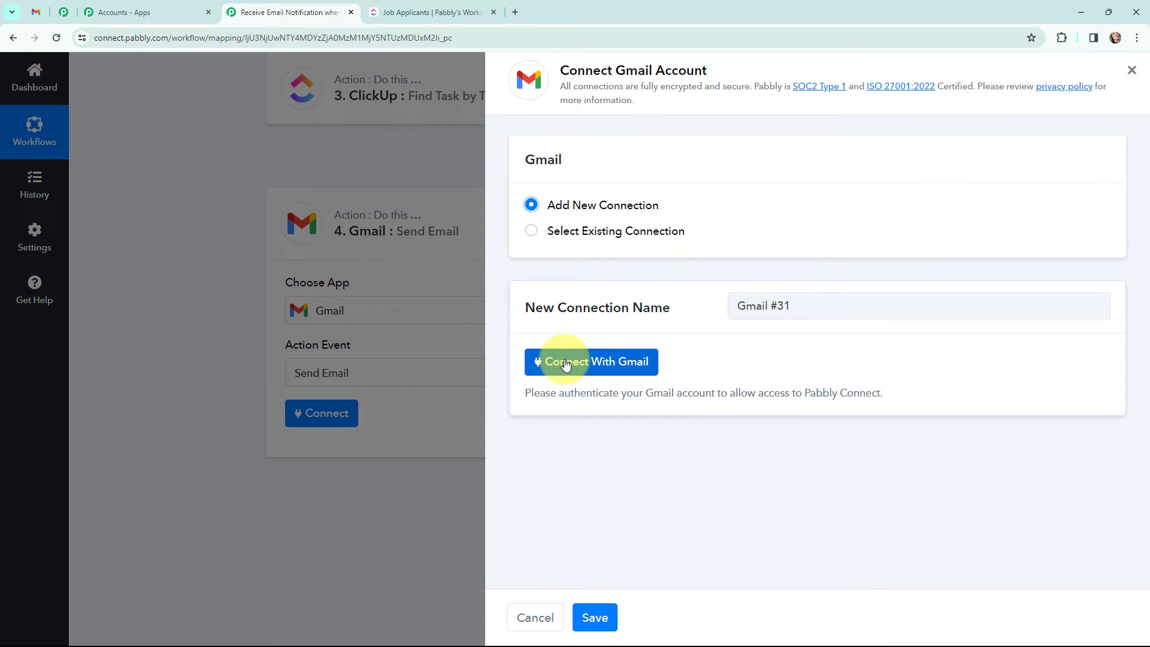
click(565, 363)
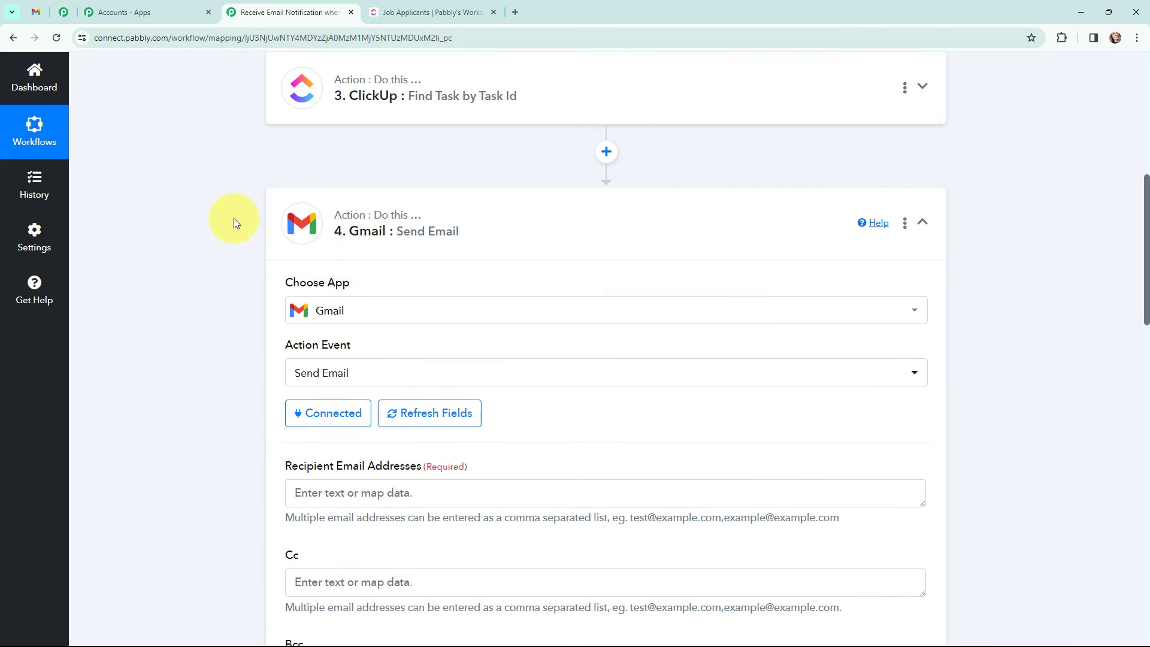
scroll(229, 203, down, 2)
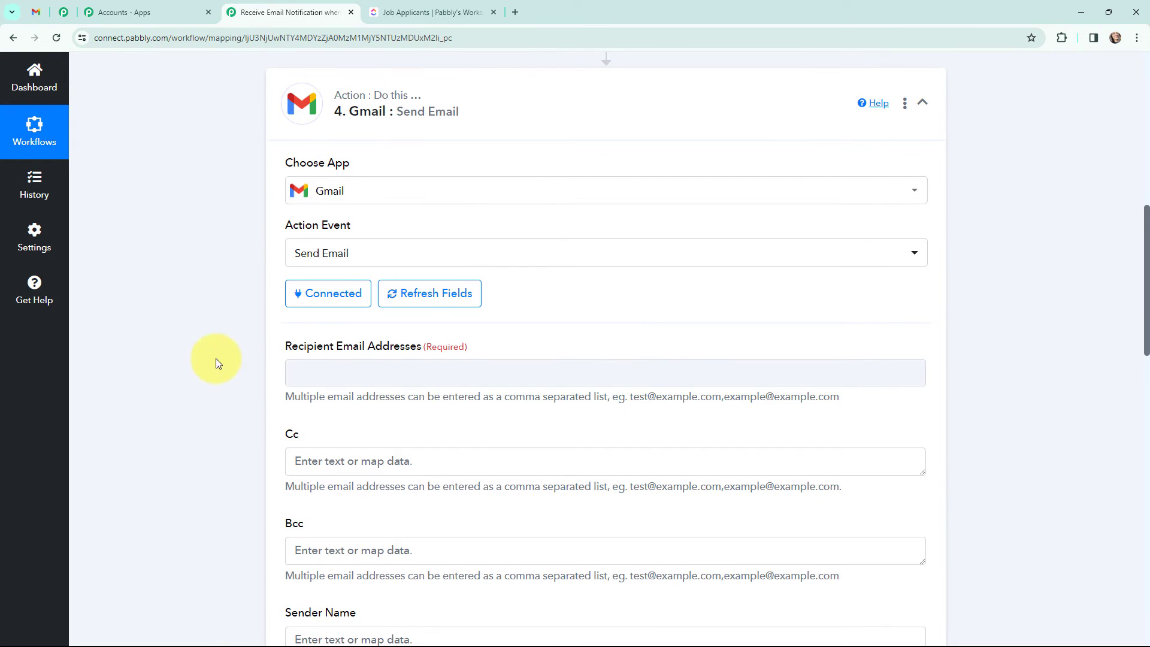
Step: Enter the recipient's e-mail address and set Sender Name to 'ClickUp Tasks'
click(339, 374)
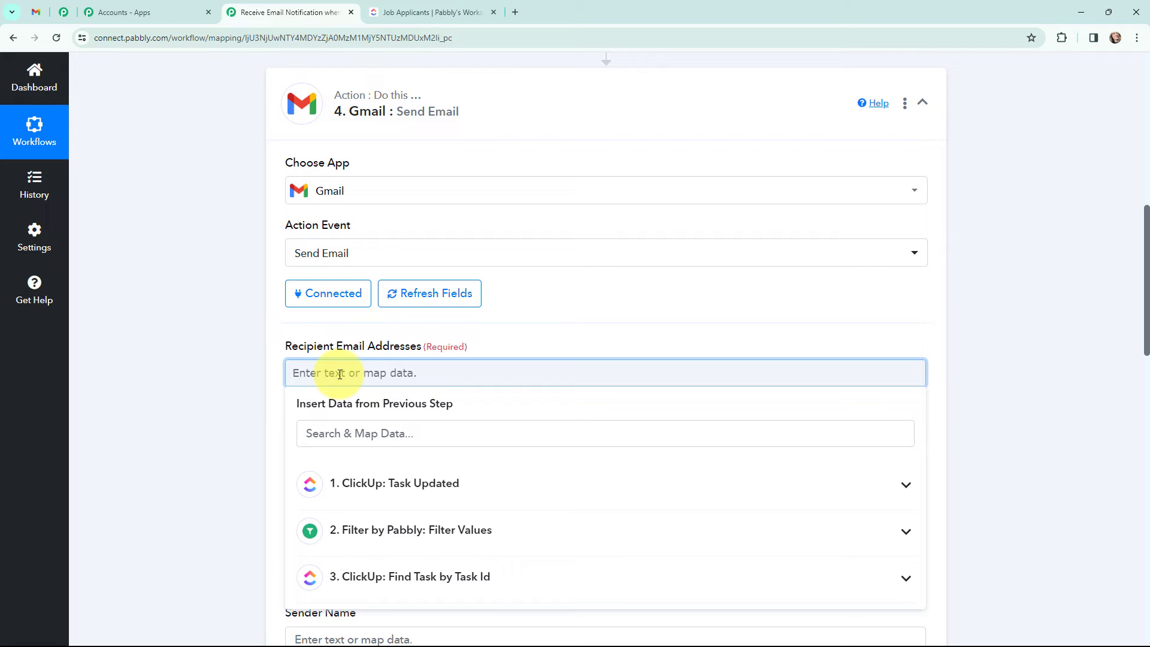
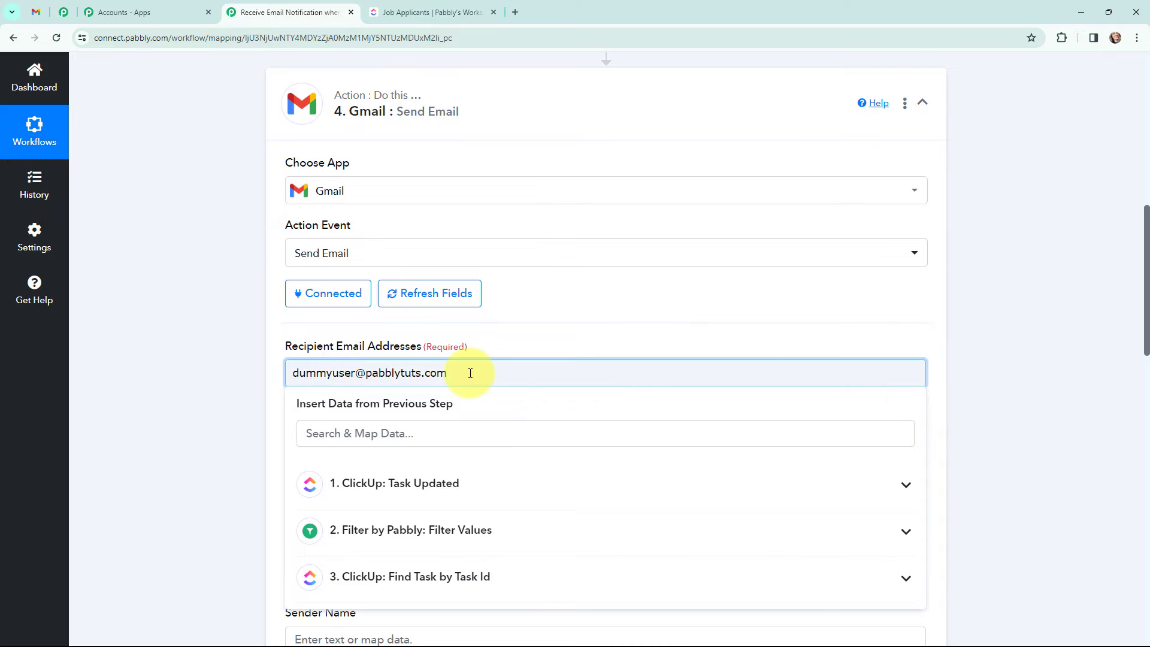
click(205, 390)
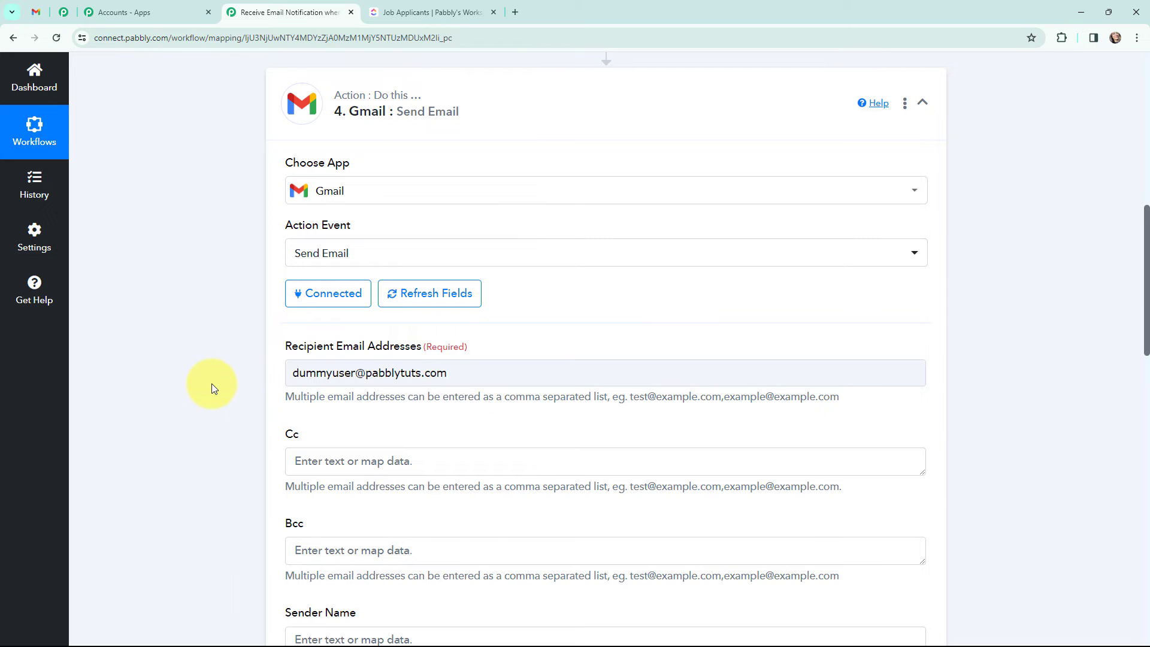
scroll(211, 383, down, 4)
click(336, 407)
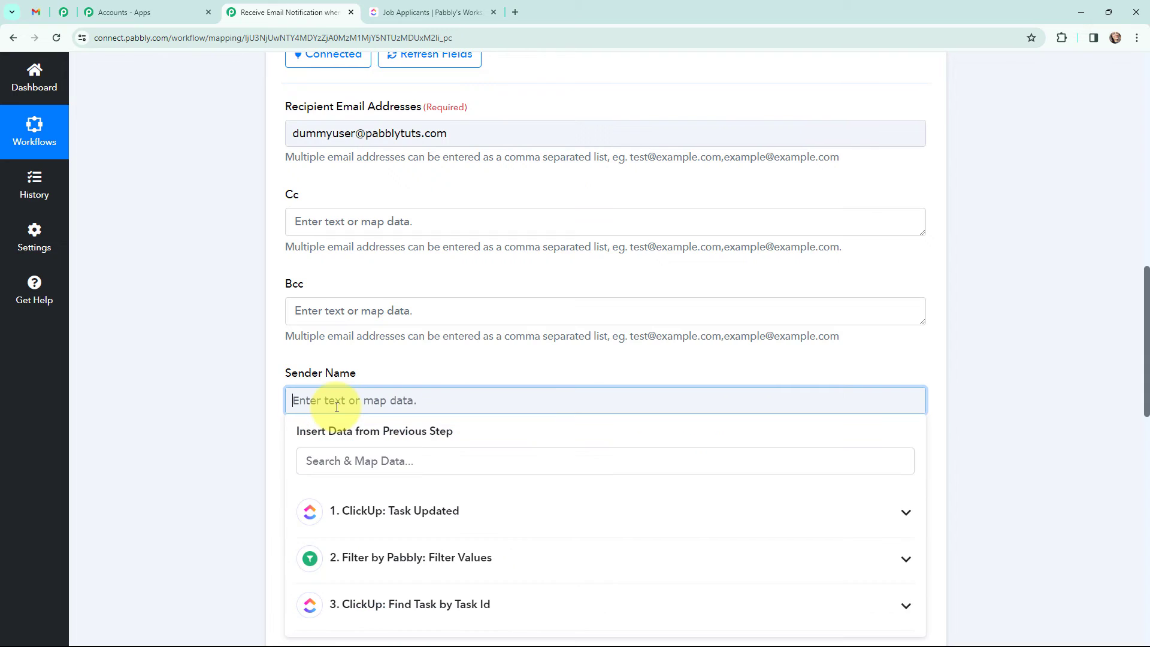
text(ClickUp Tasks)
click(150, 399)
Step: For Email Subject, expand the '3. ClickUp: Find Task by Task Id' fields in Insert Data
scroll(179, 398, down, 5)
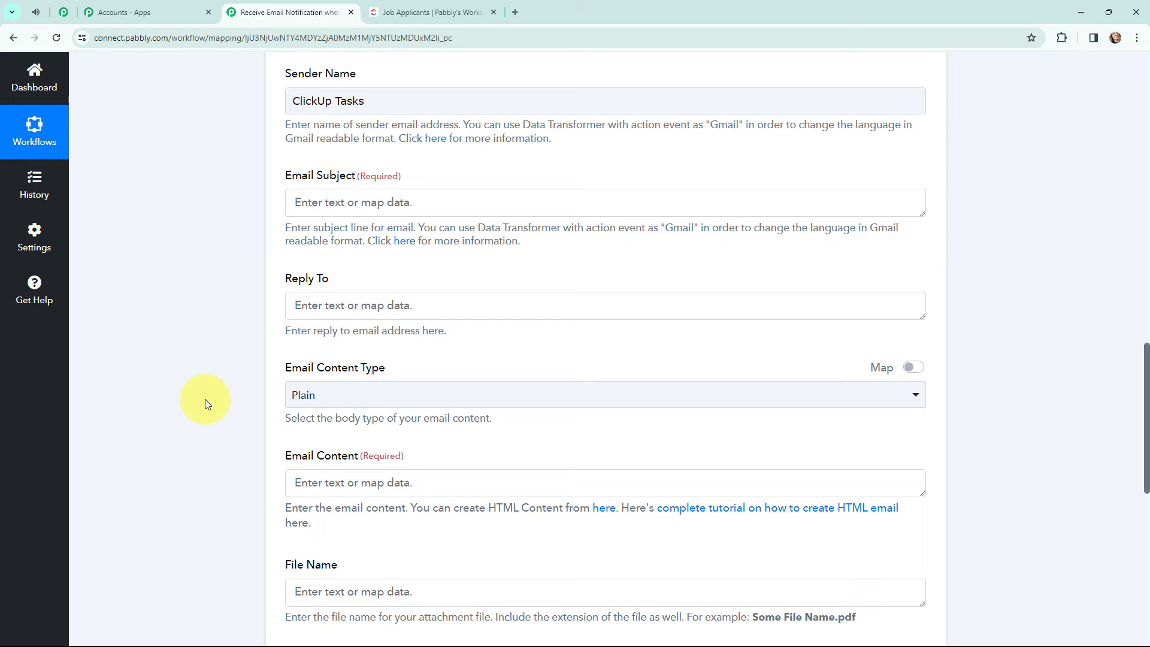
scroll(205, 399, up, 3)
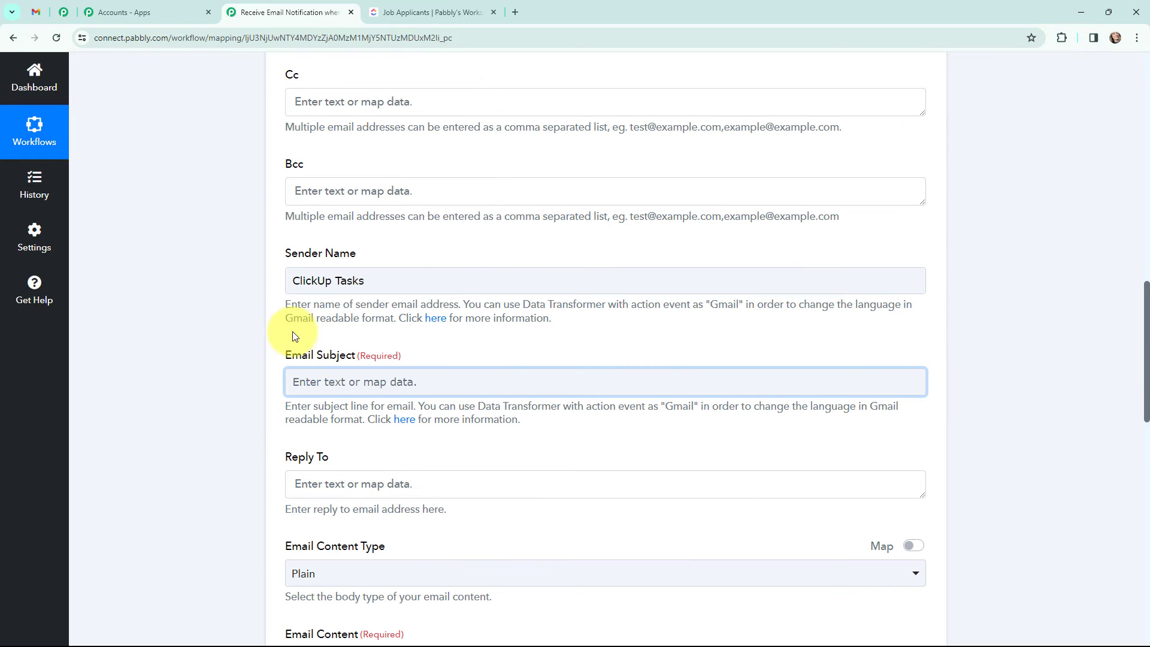
click(327, 379)
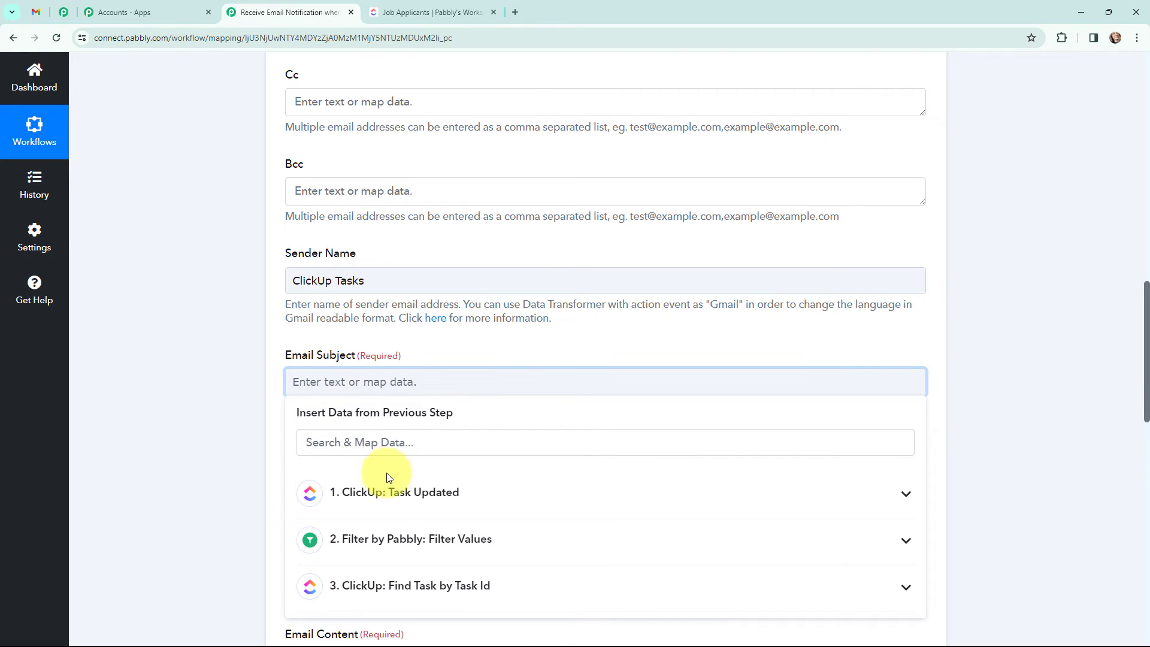
click(439, 585)
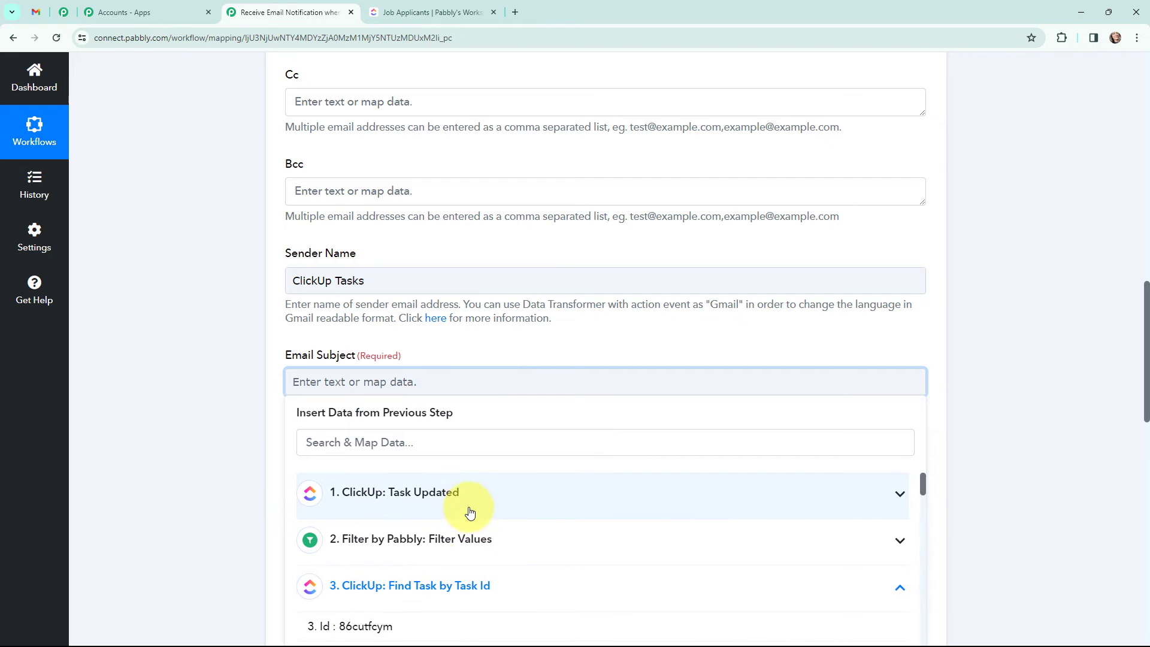
scroll(468, 499, down, 1)
scroll(468, 499, down, 1)
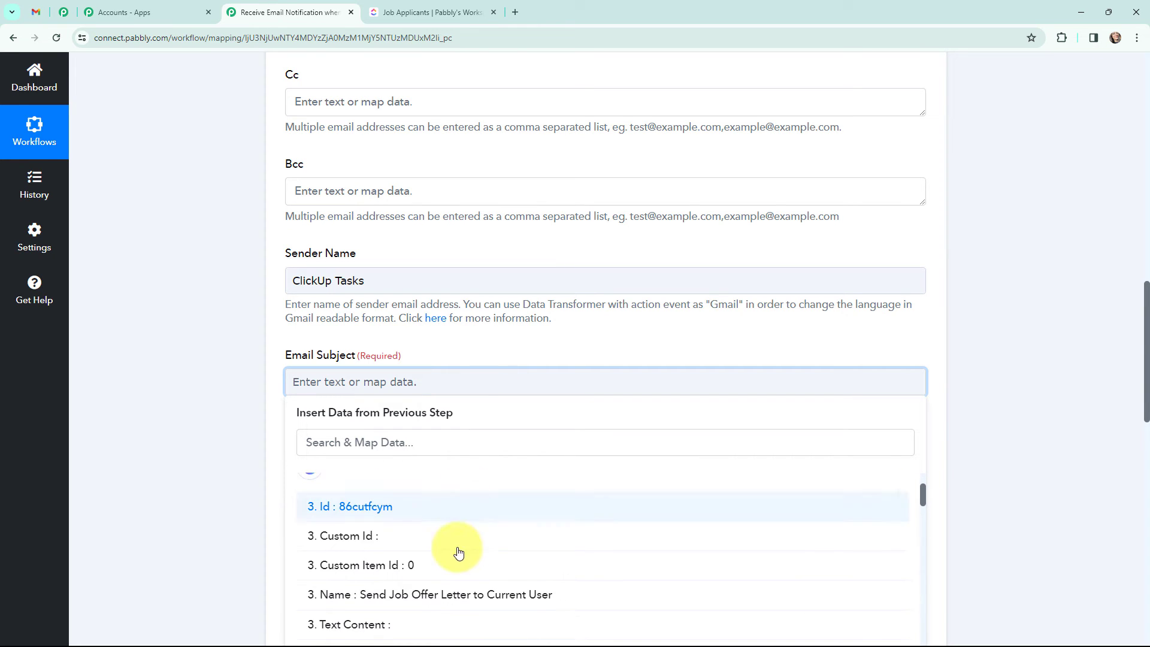
Step: Build the Email Subject from the task Name and After Status, followed by the word 'by'
click(434, 595)
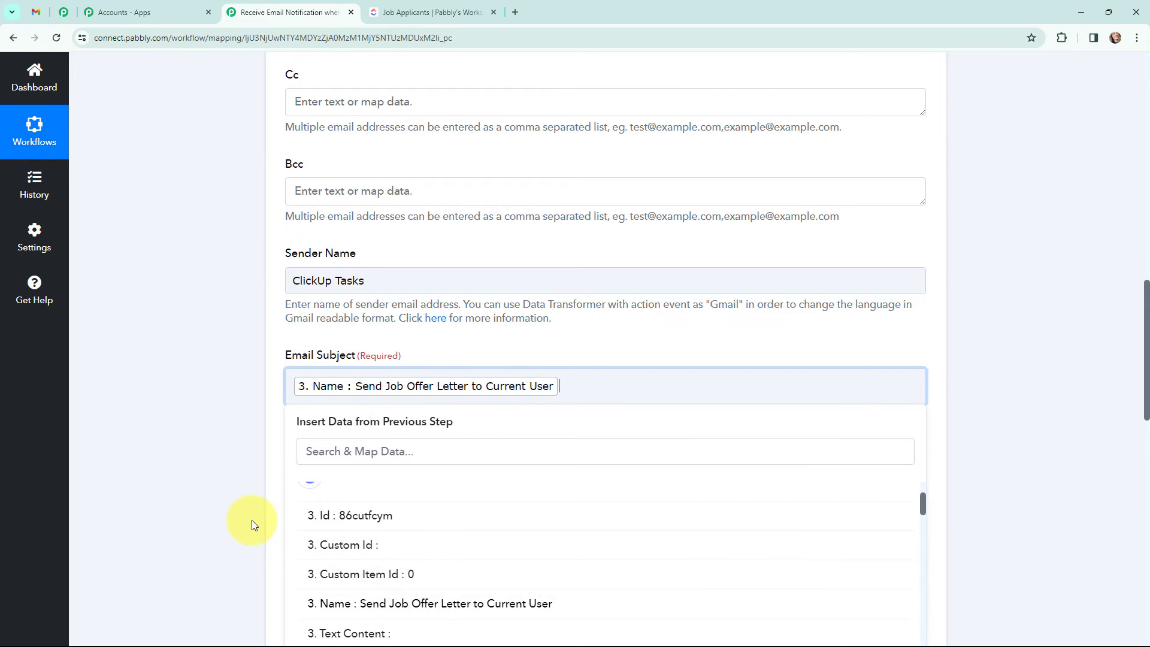
scroll(252, 520, up, 1)
click(229, 463)
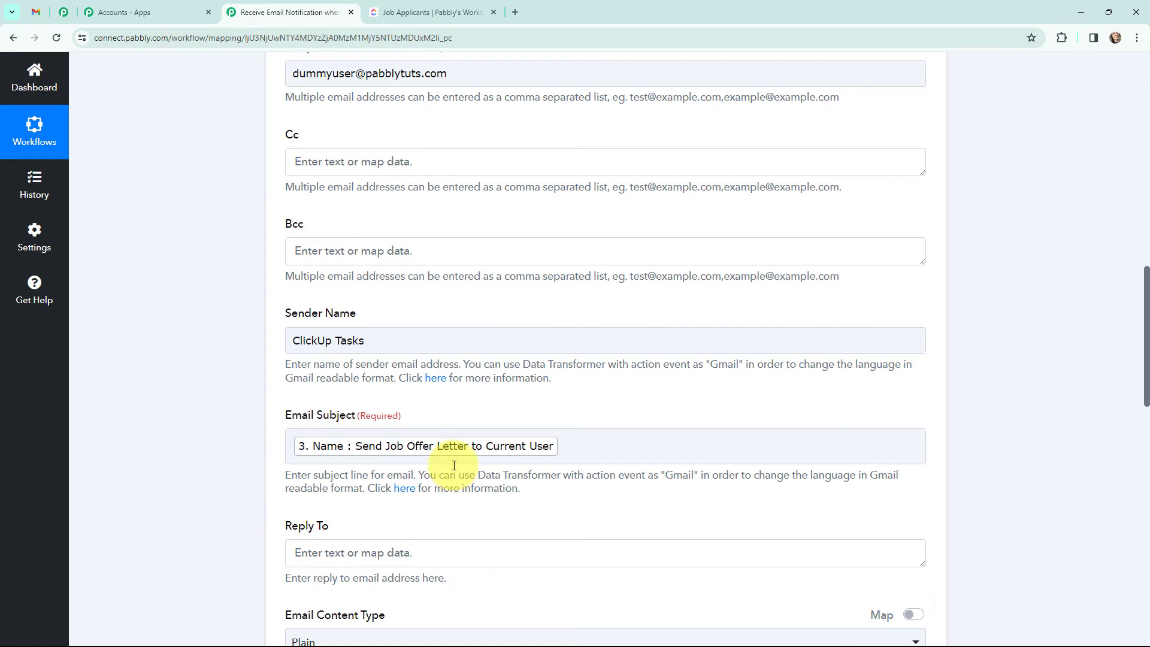
click(569, 447)
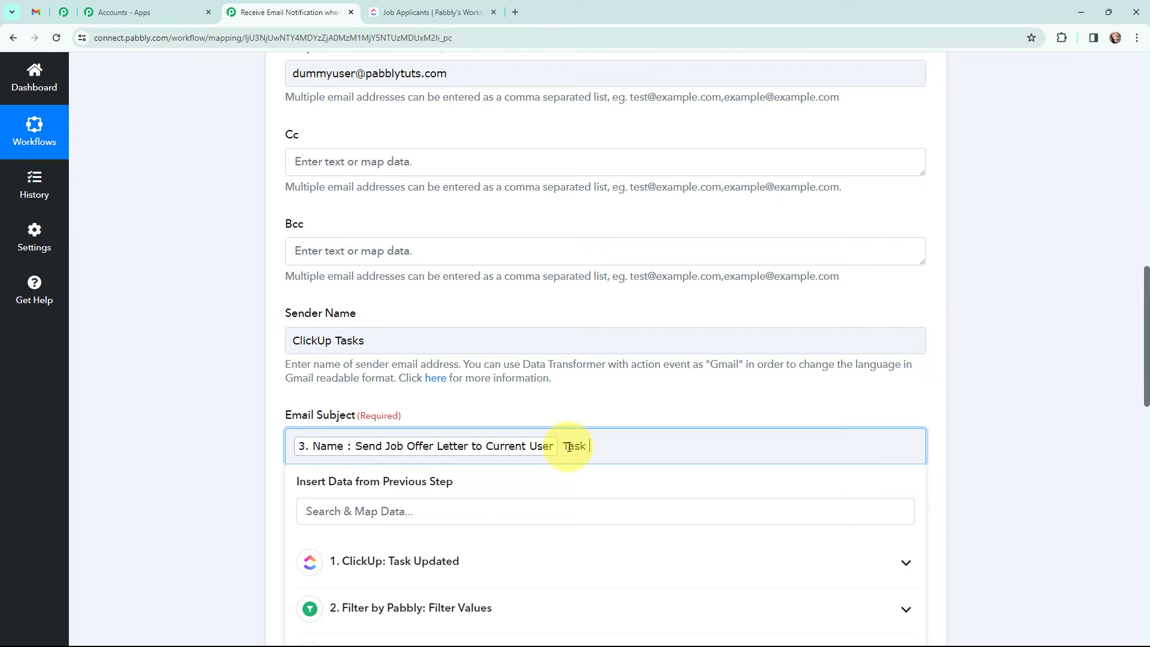
scroll(528, 408, down, 1)
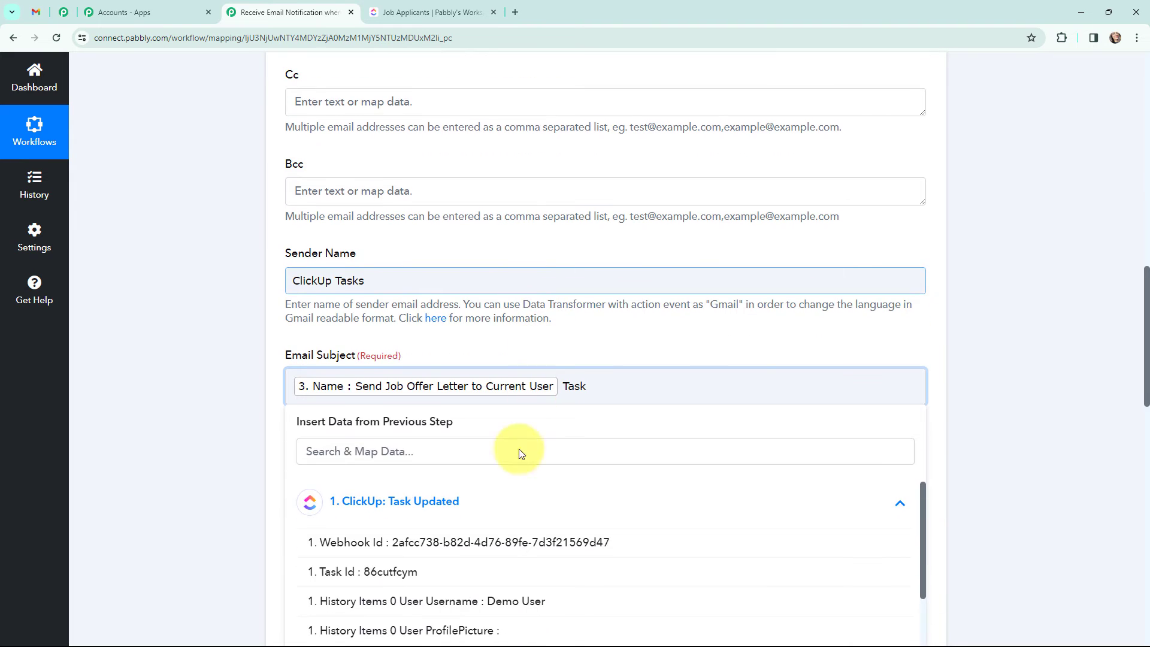
scroll(498, 579, down, 6)
scroll(503, 569, down, 5)
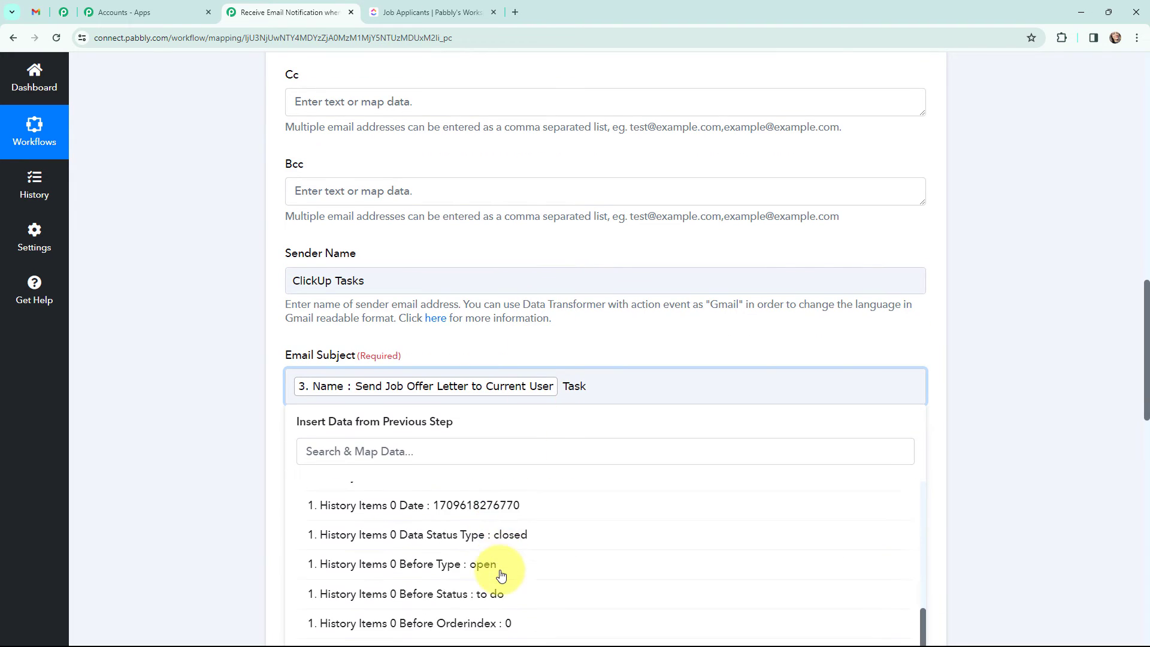
click(509, 543)
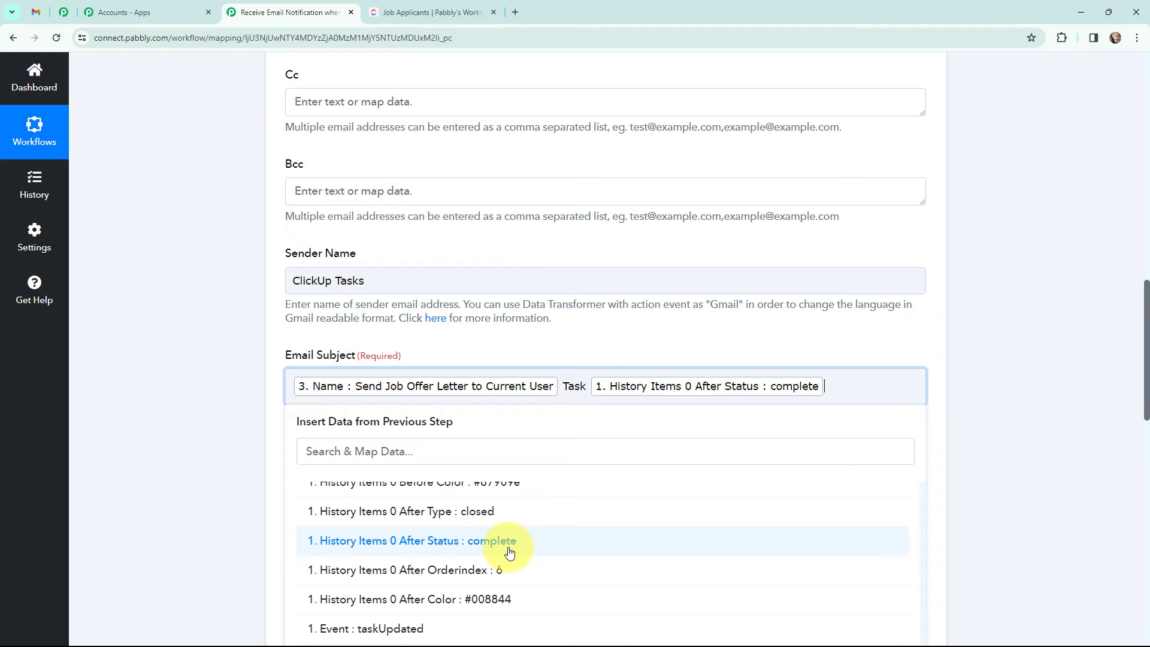
text(by)
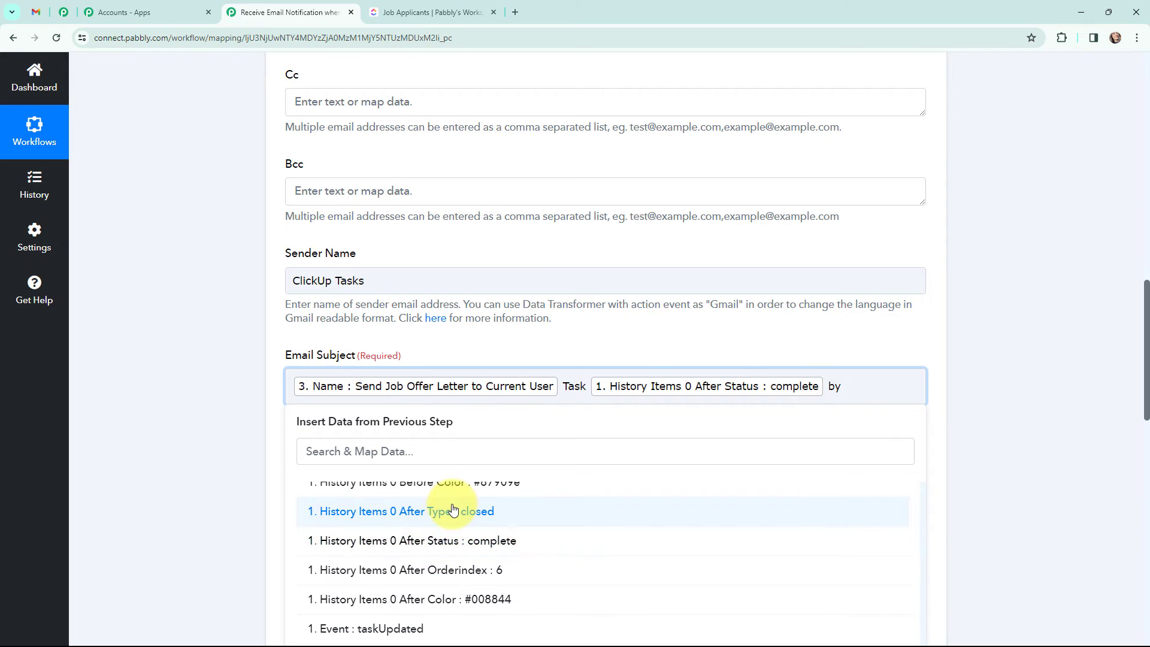
click(264, 447)
Step: Append step 3's Assignees 0 Username, found by searching 'admi', to the end of the subject
click(870, 388)
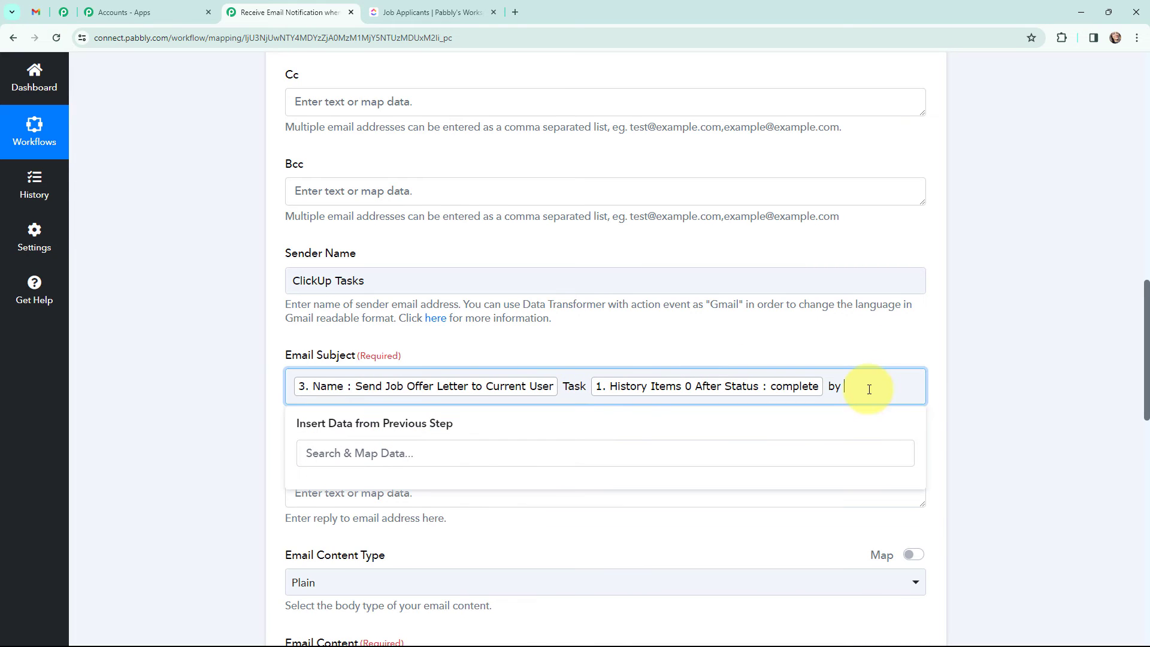
click(439, 595)
scroll(480, 569, down, 8)
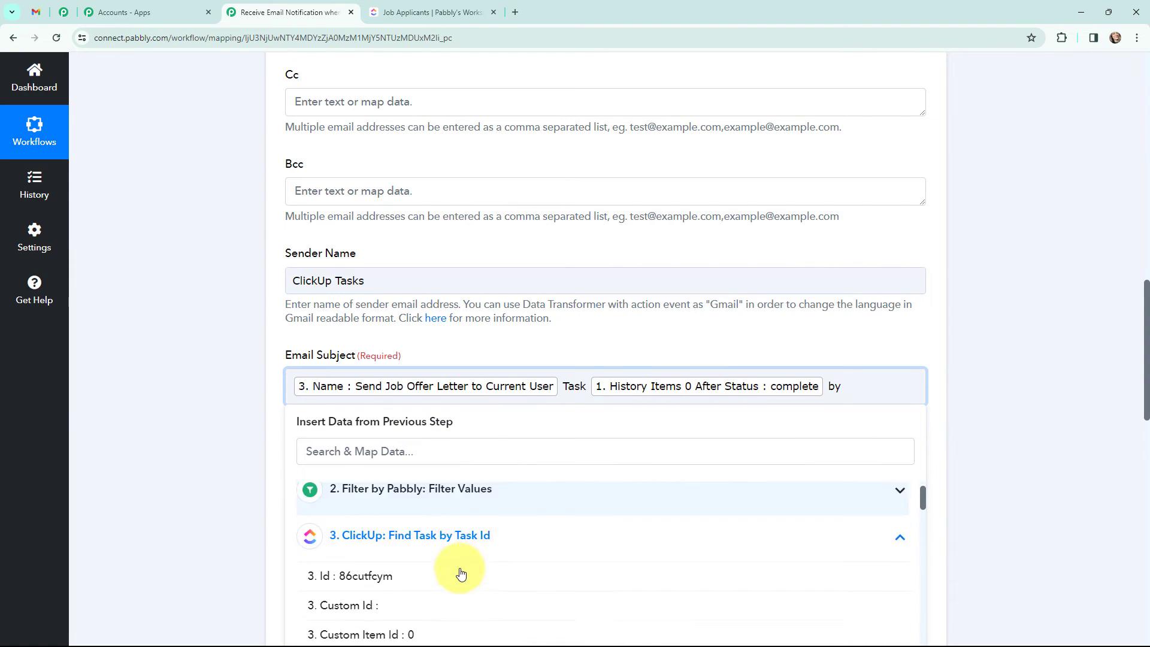
click(436, 444)
text(ad)
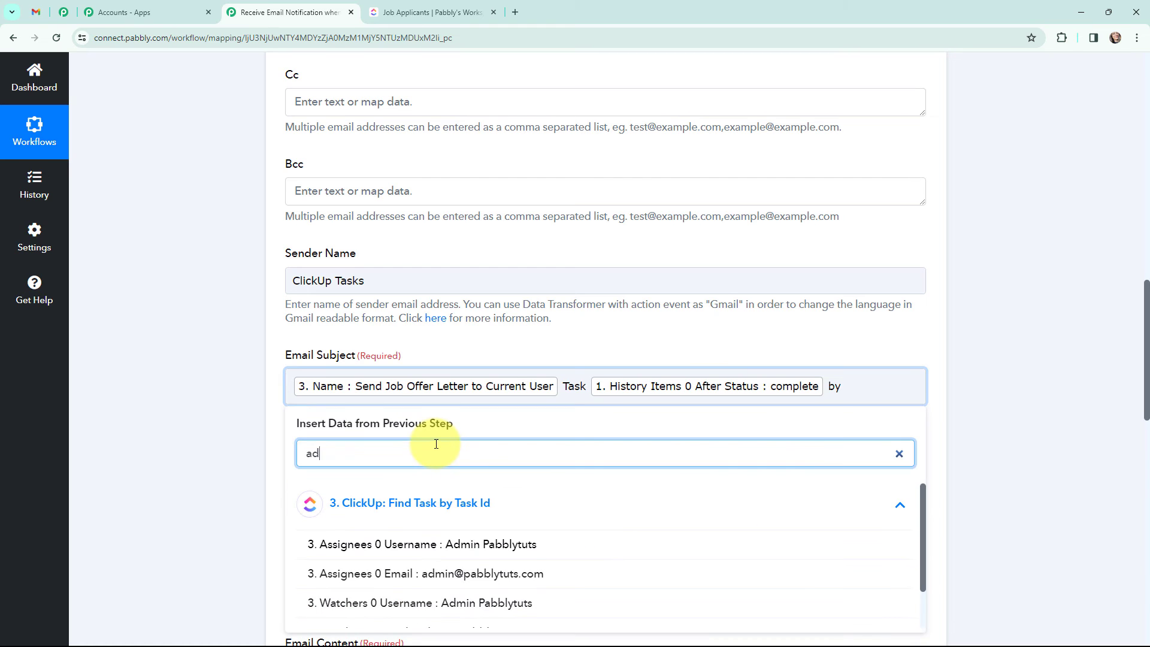
text(mi)
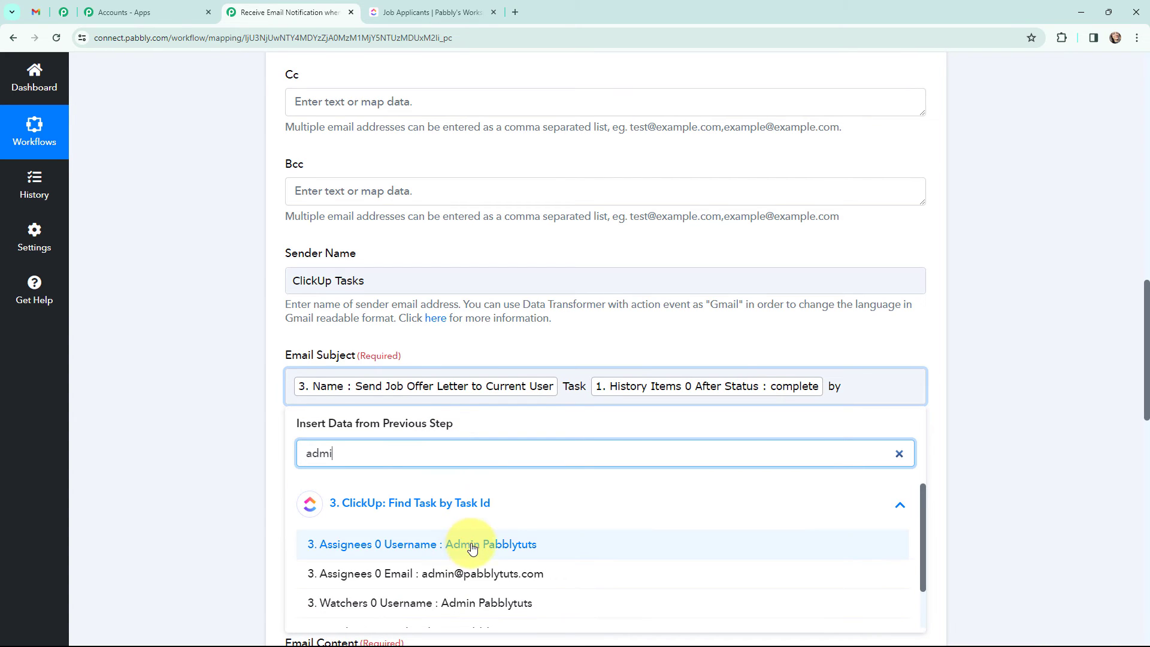
click(472, 546)
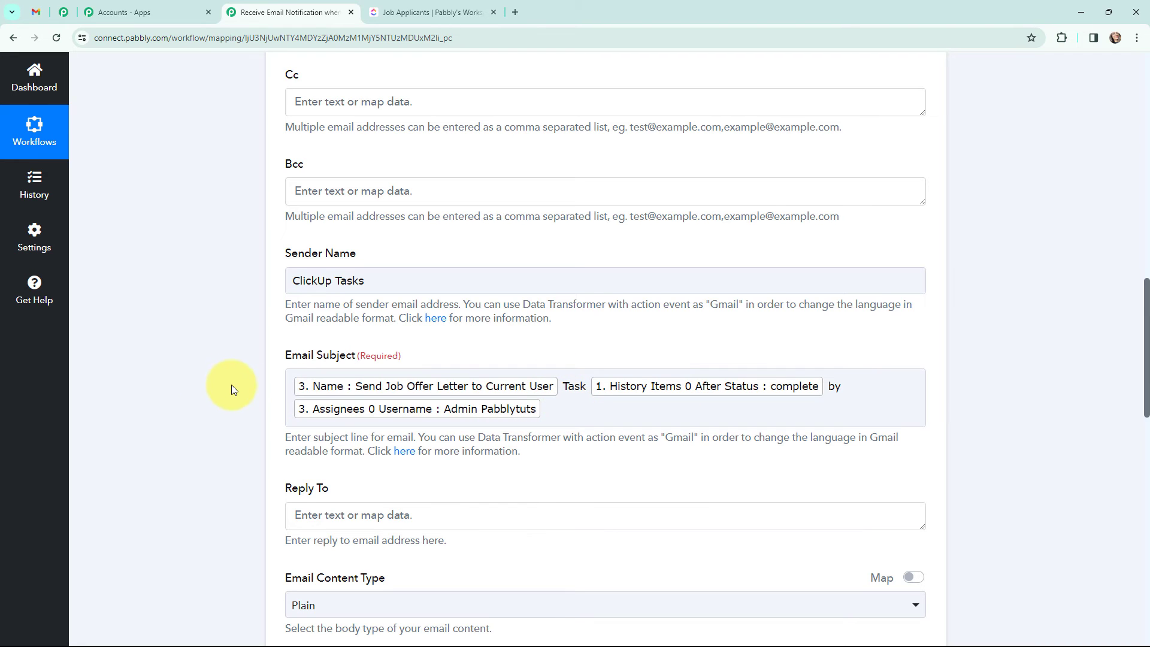
Step: Map the task ID and the Find Task task name after the Task Id and Task Name labels
scroll(234, 390, down, 7)
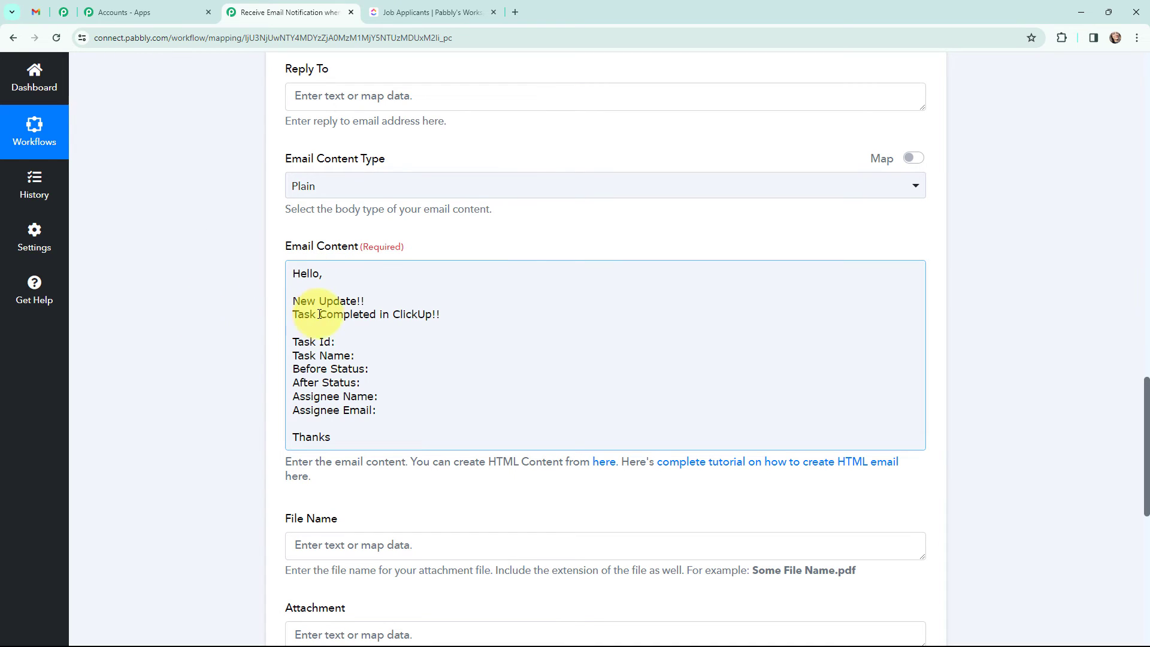
click(360, 341)
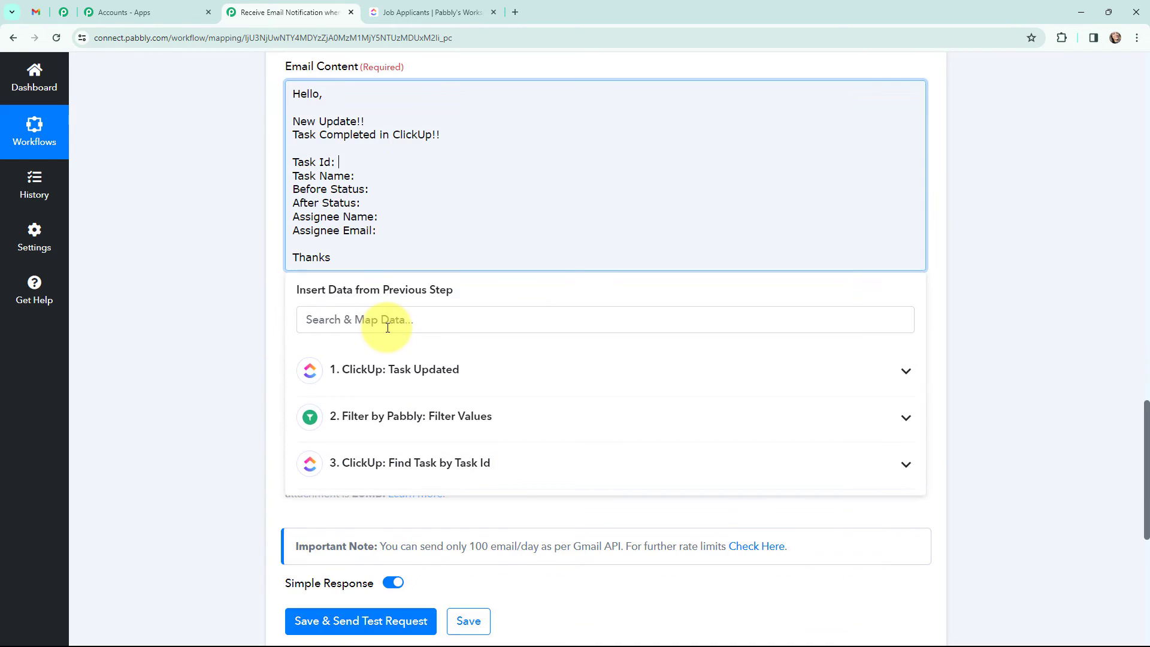
click(419, 384)
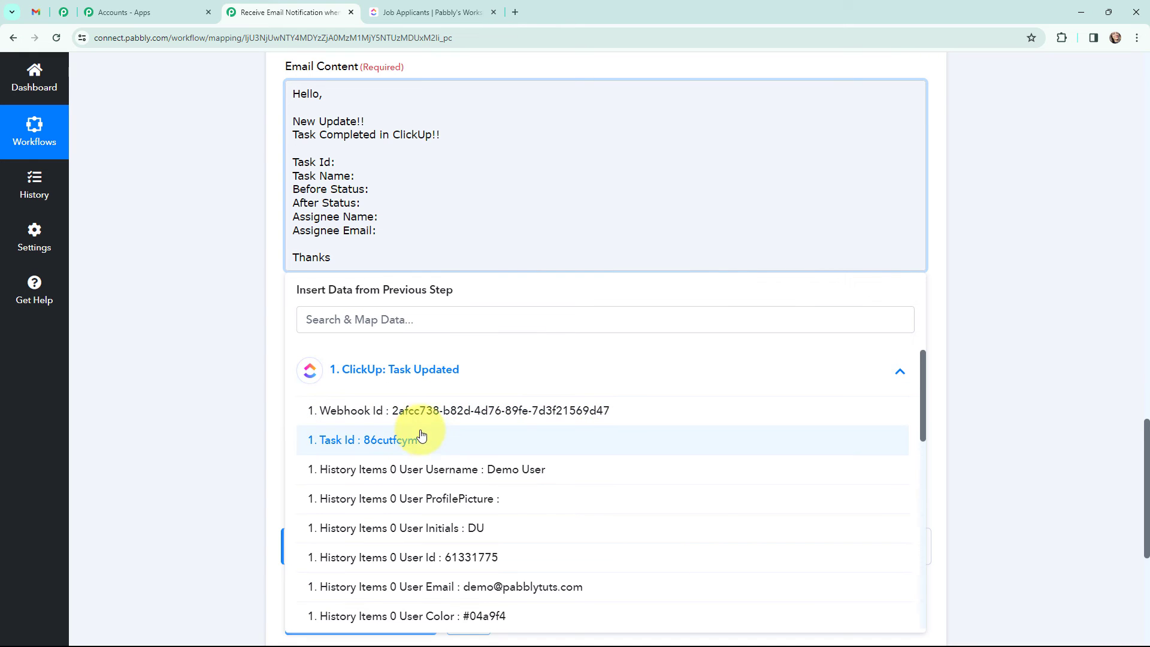
click(423, 440)
click(361, 185)
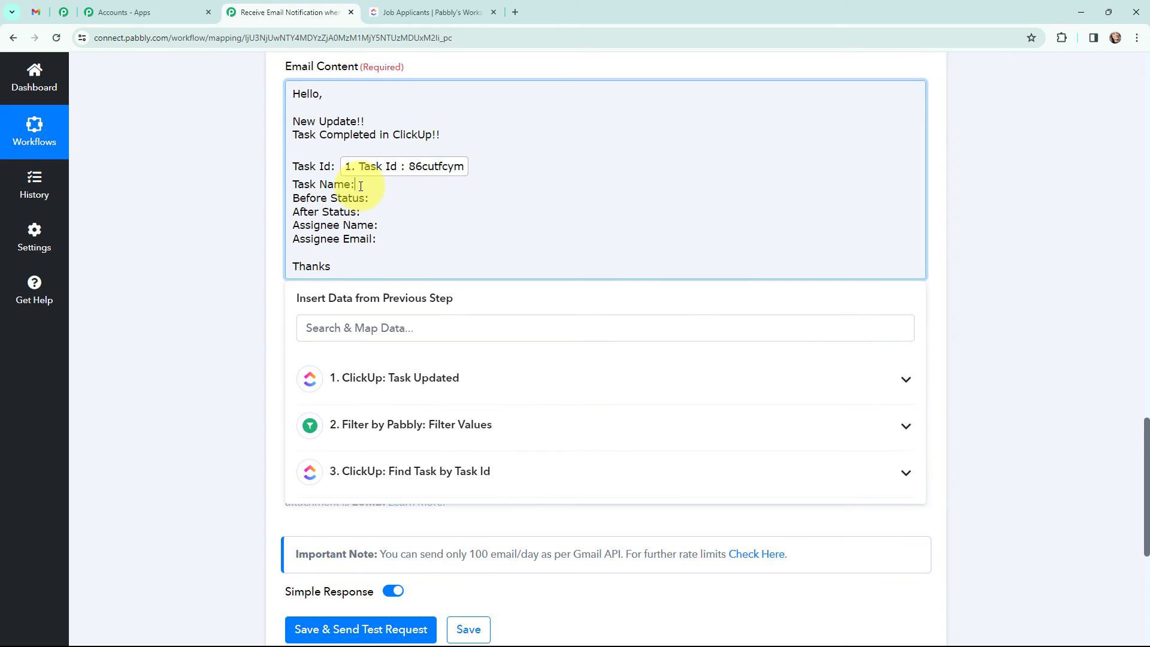
click(426, 387)
click(264, 308)
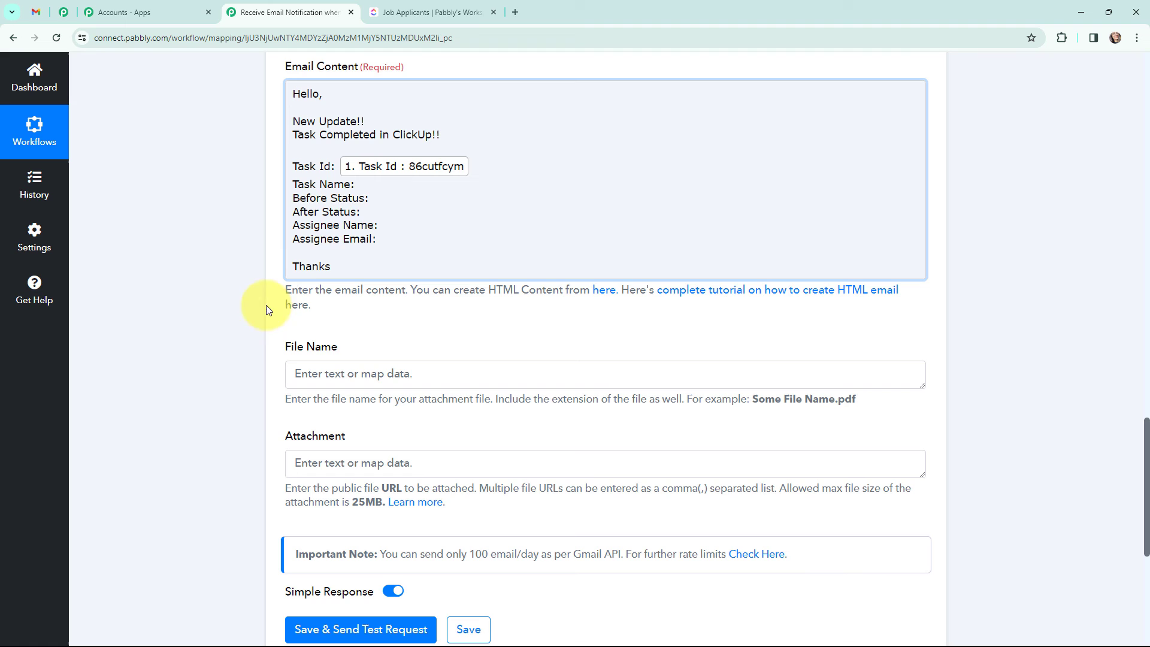
click(362, 184)
click(473, 471)
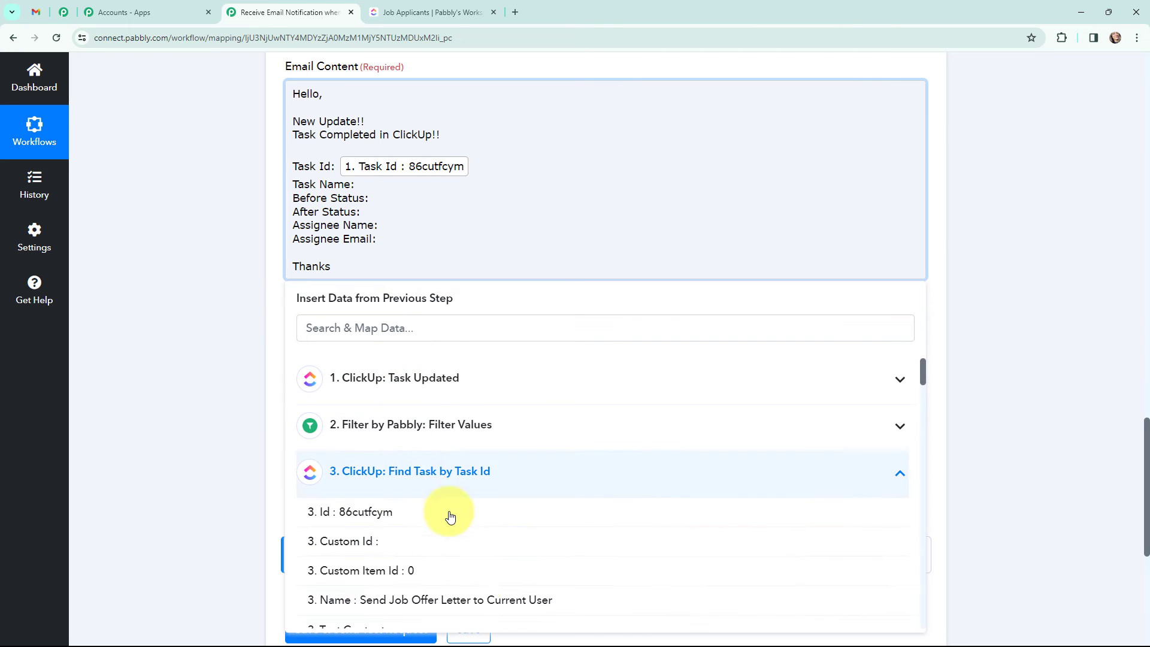
click(469, 596)
Step: Insert the Task Updated before status (to do) and after status (complete) values
click(384, 206)
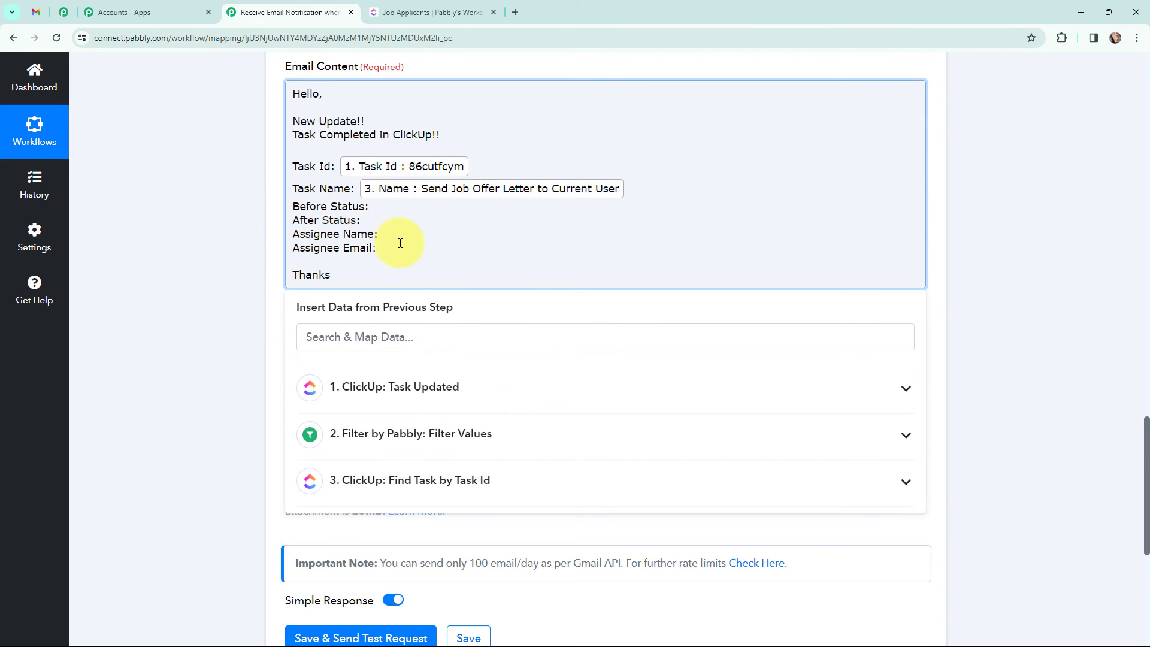
click(427, 403)
scroll(503, 508, down, 3)
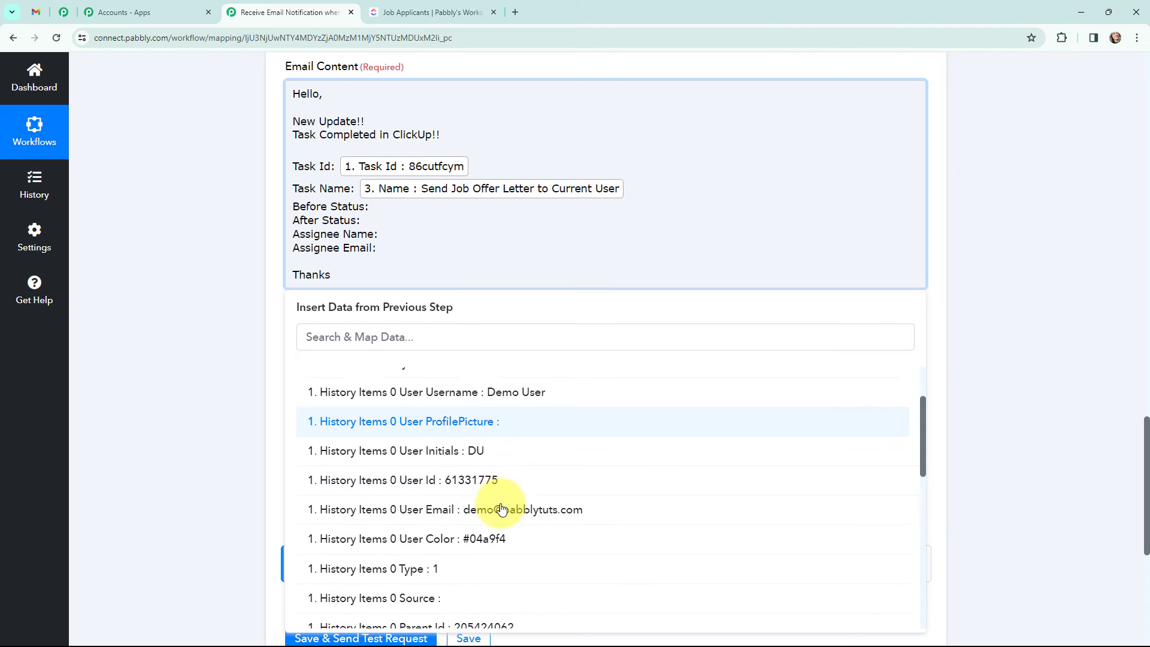
scroll(503, 508, down, 3)
click(512, 537)
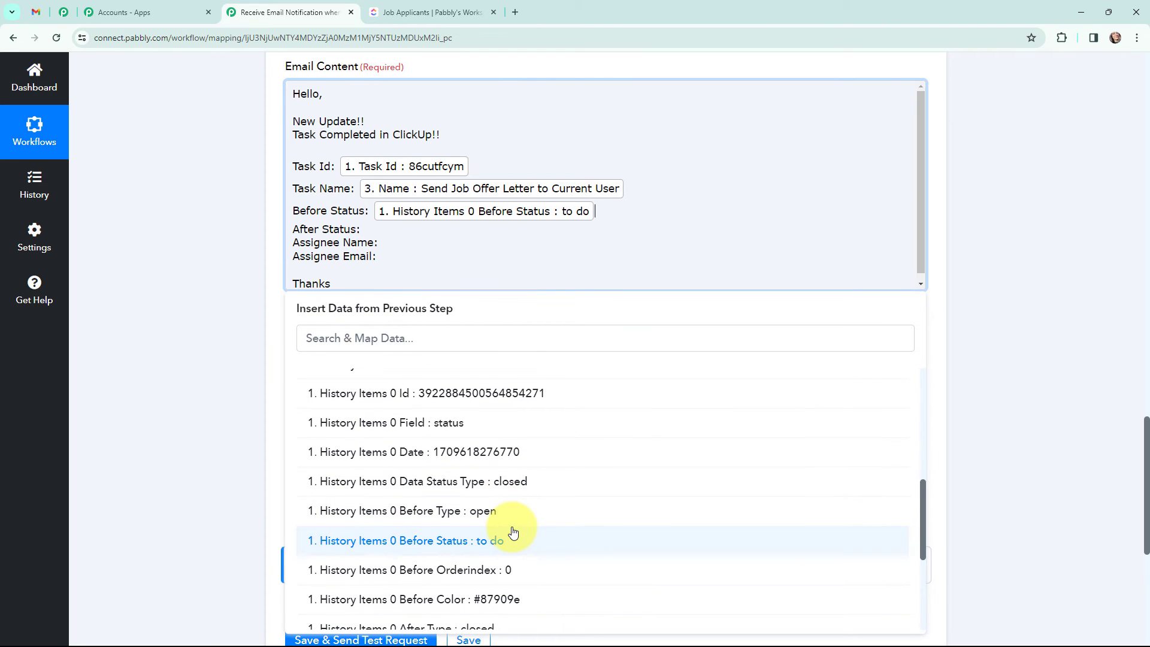
click(377, 230)
click(470, 388)
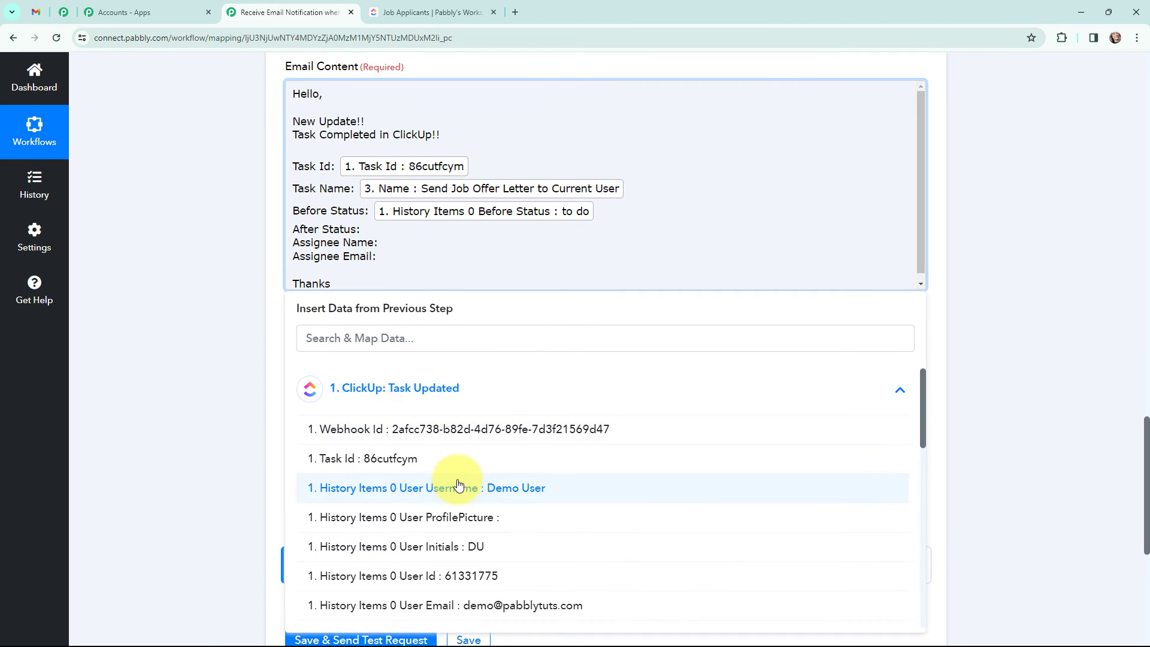
scroll(458, 484, down, 3)
scroll(459, 484, down, 4)
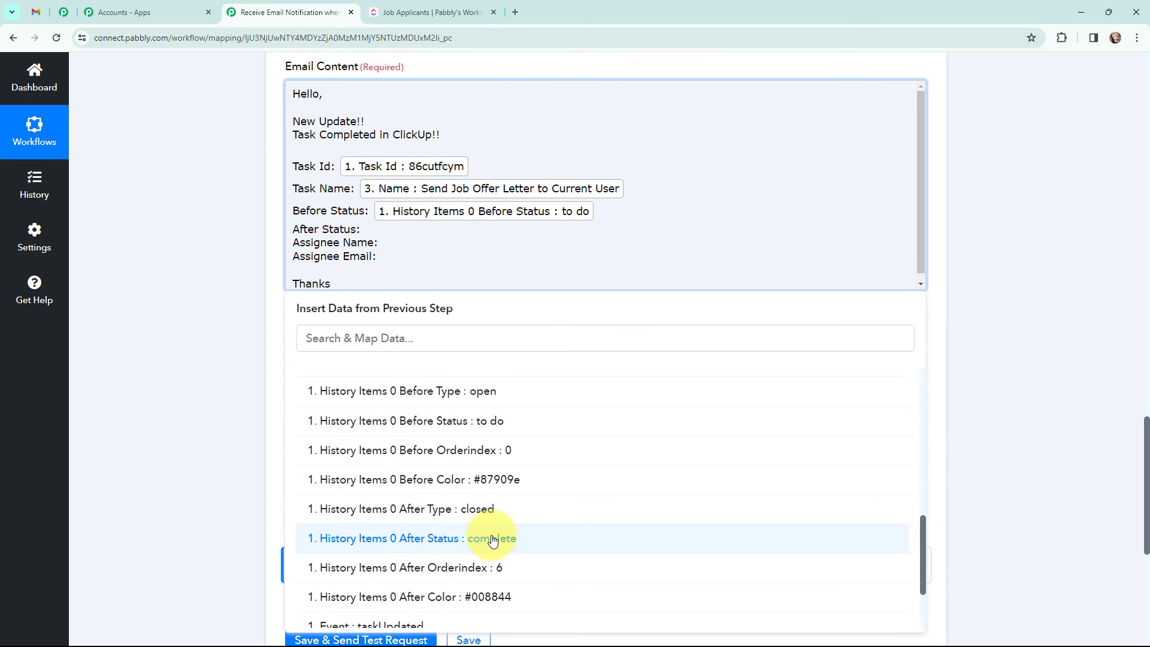
click(469, 538)
Step: Insert the assignee's username and email after the Assignee Name and Assignee Email labels
click(397, 250)
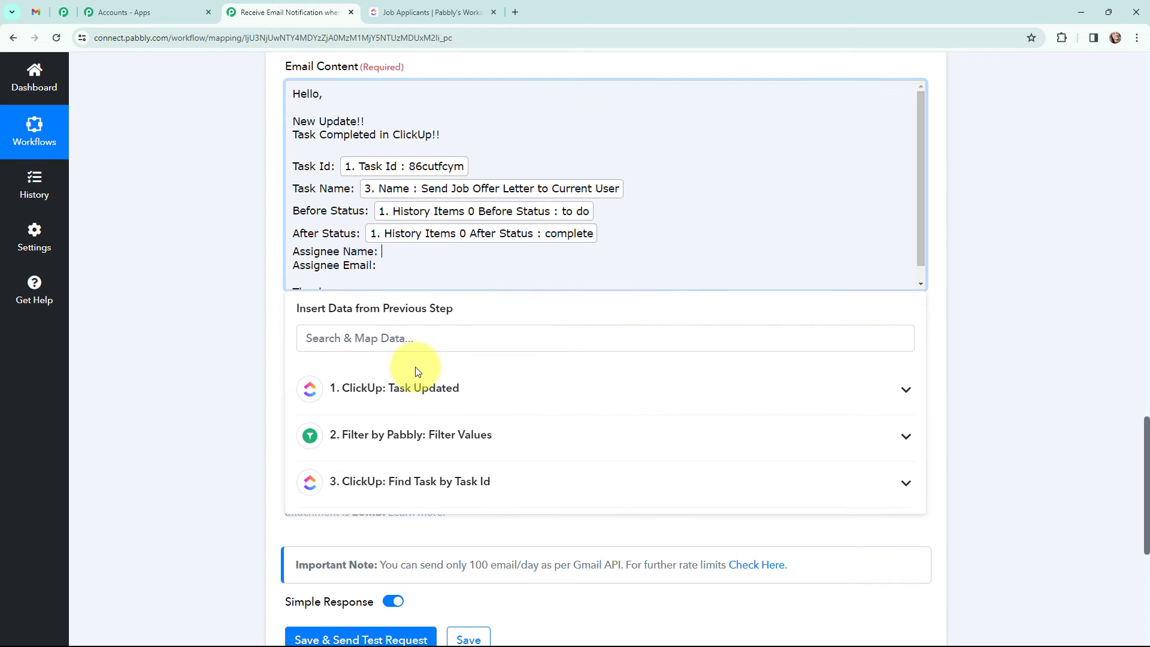
click(427, 484)
click(370, 338)
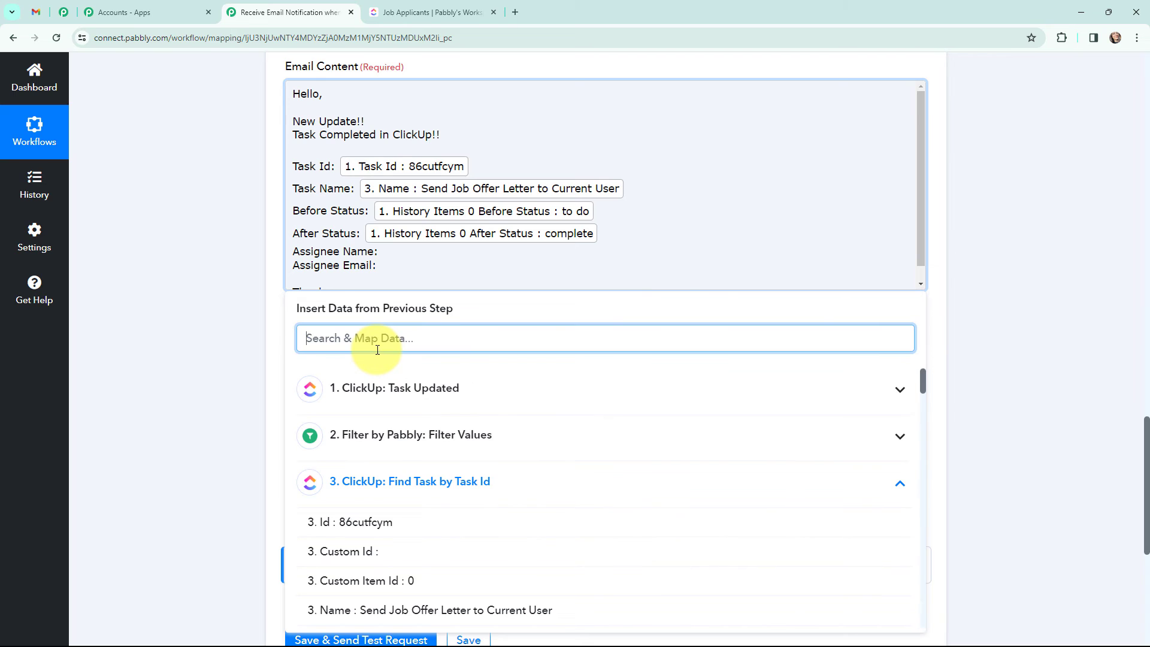
text(admin)
click(488, 429)
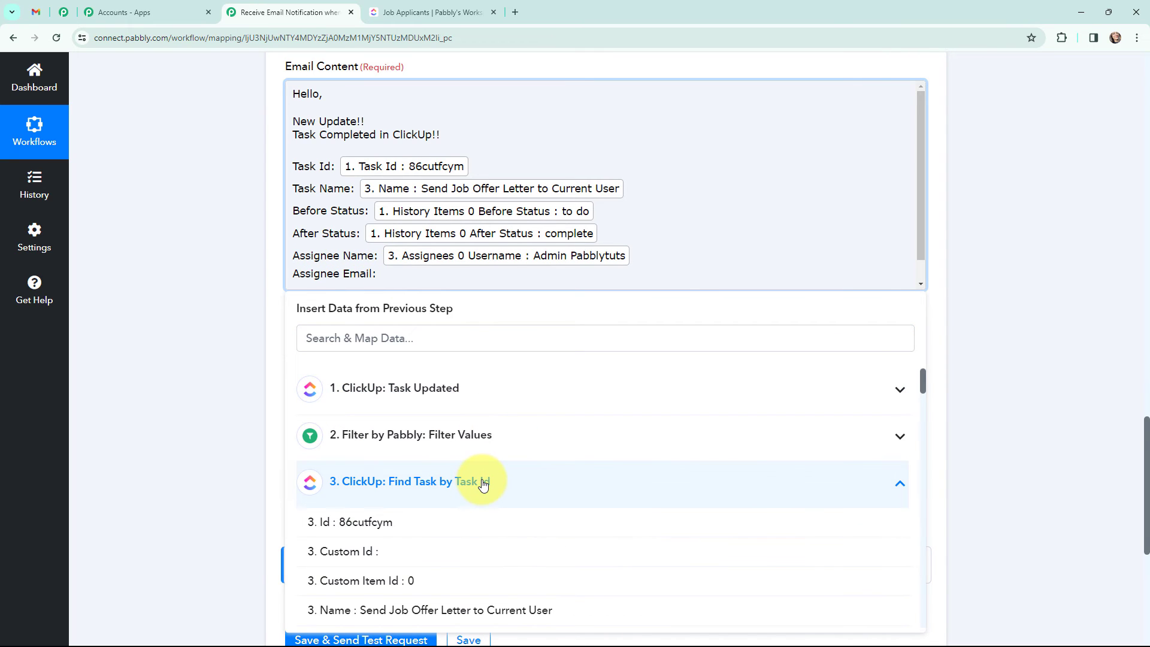
scroll(482, 482, down, 2)
scroll(483, 482, down, 1)
click(395, 338)
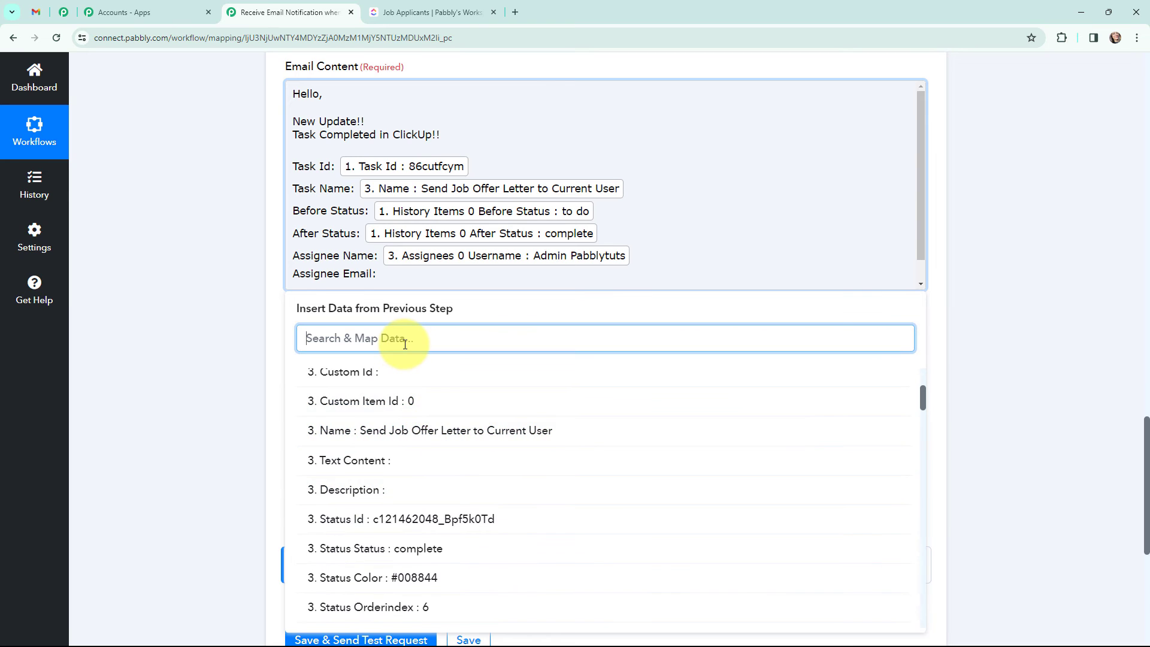
text(admi)
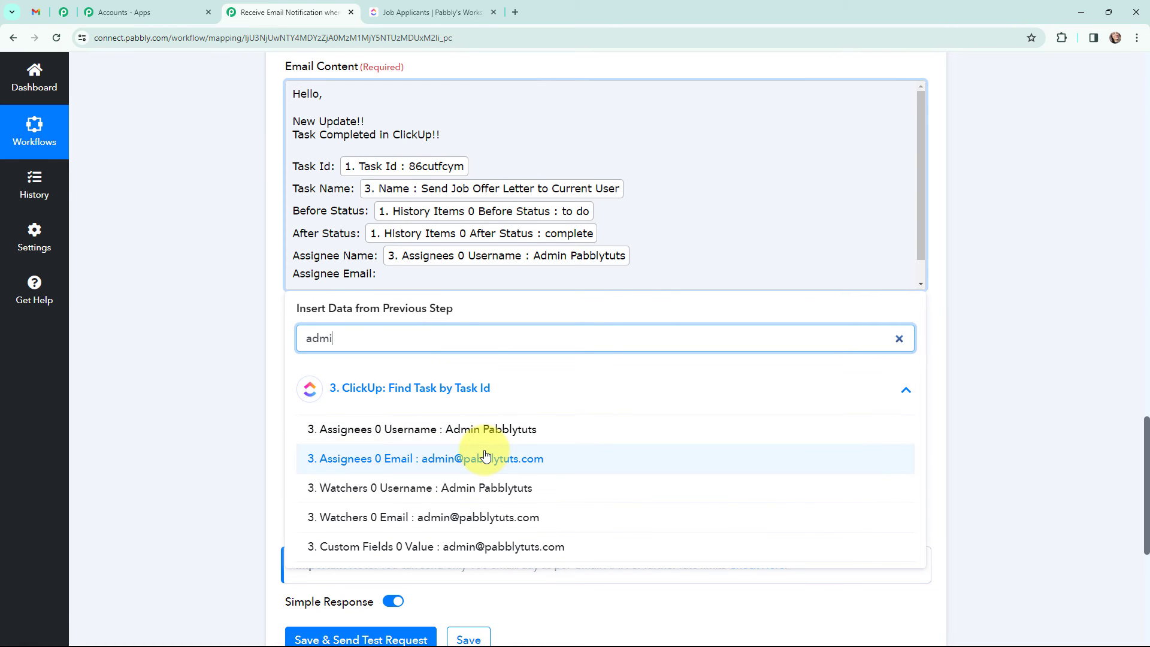
click(488, 458)
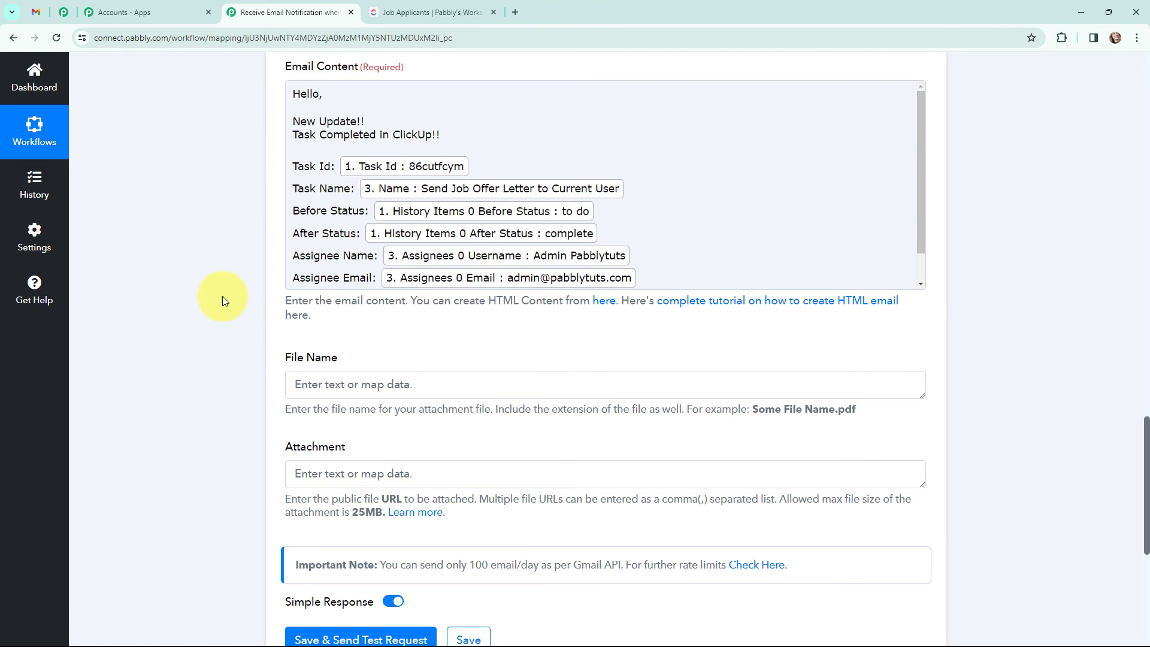
scroll(205, 321, up, 6)
scroll(207, 329, down, 2)
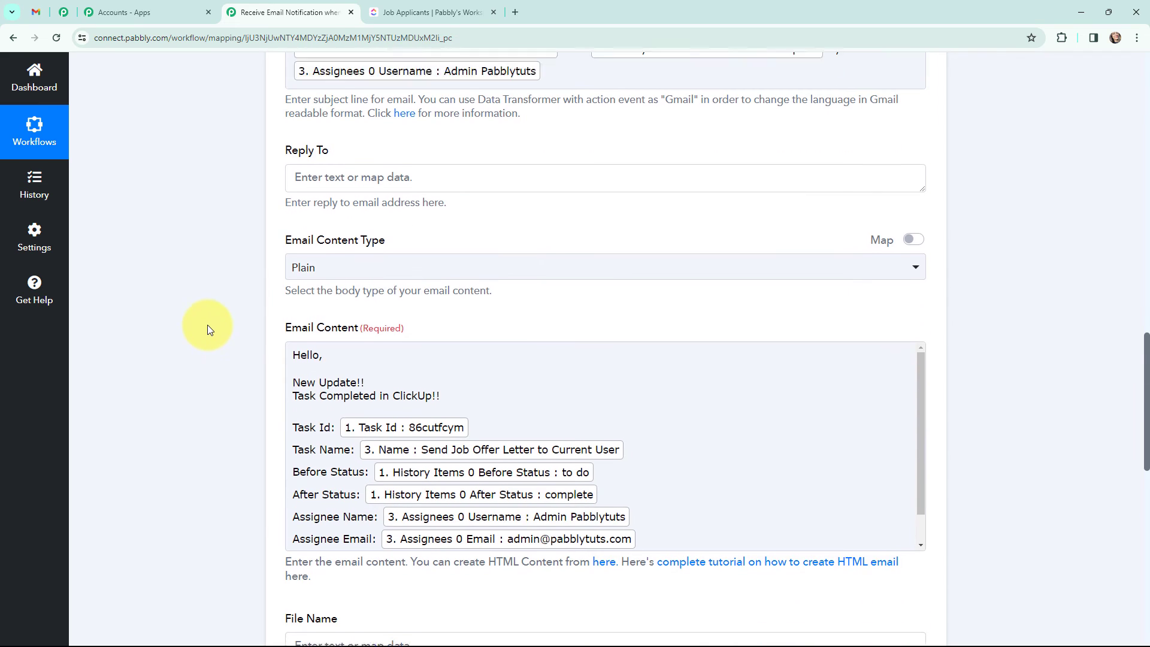
Step: Save the Gmail step with a test request, confirming status sent and 96 emails of quota remaining
scroll(450, 383, down, 1)
scroll(240, 390, up, 1)
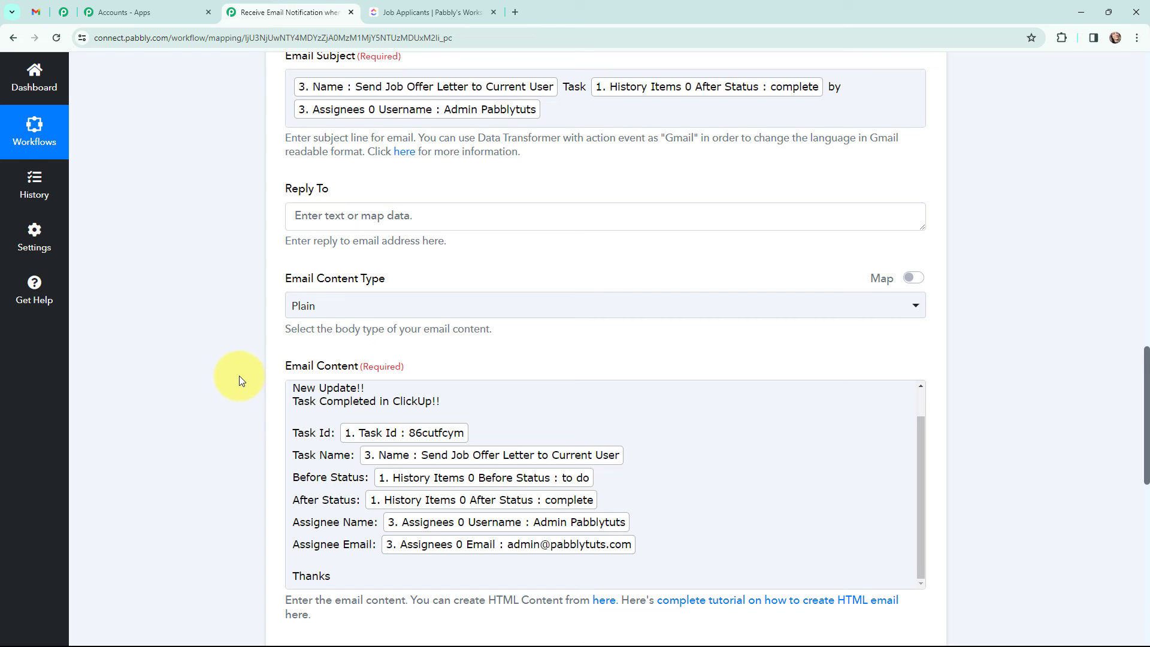
scroll(237, 351, down, 7)
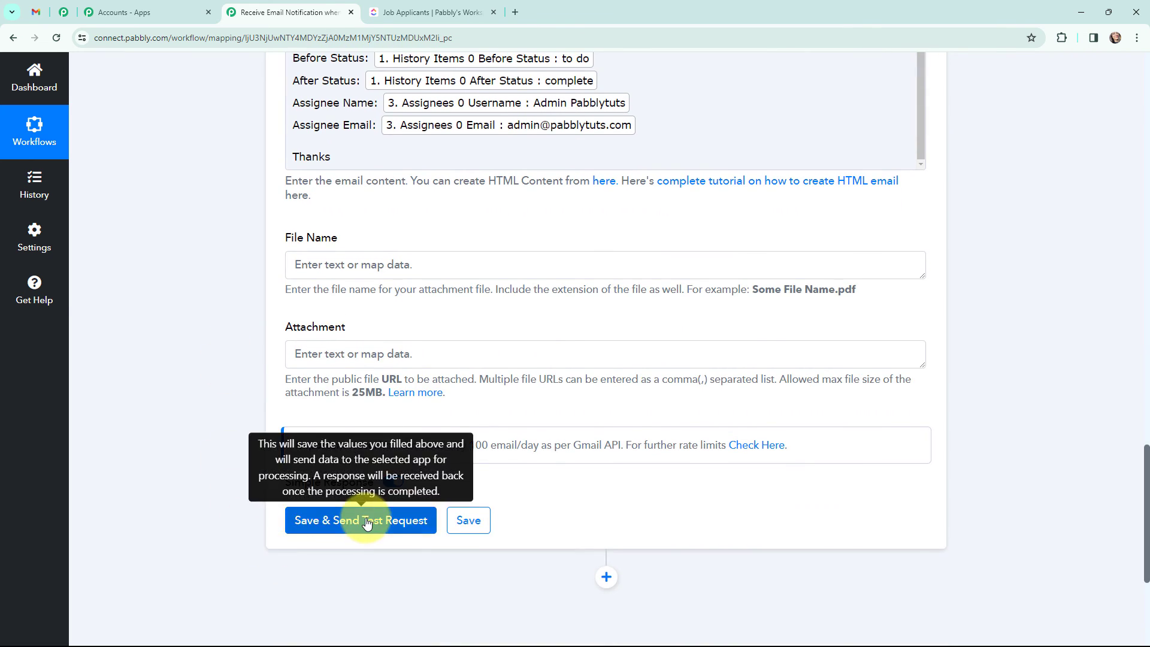
click(360, 521)
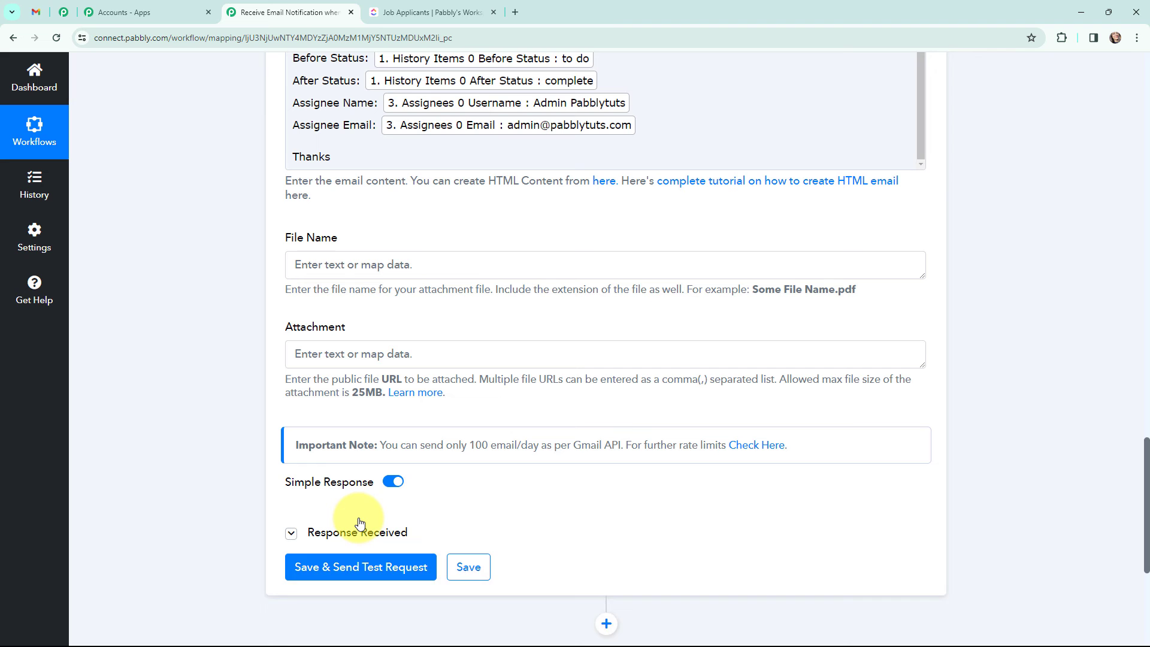
scroll(571, 367, down, 3)
scroll(571, 367, down, 1)
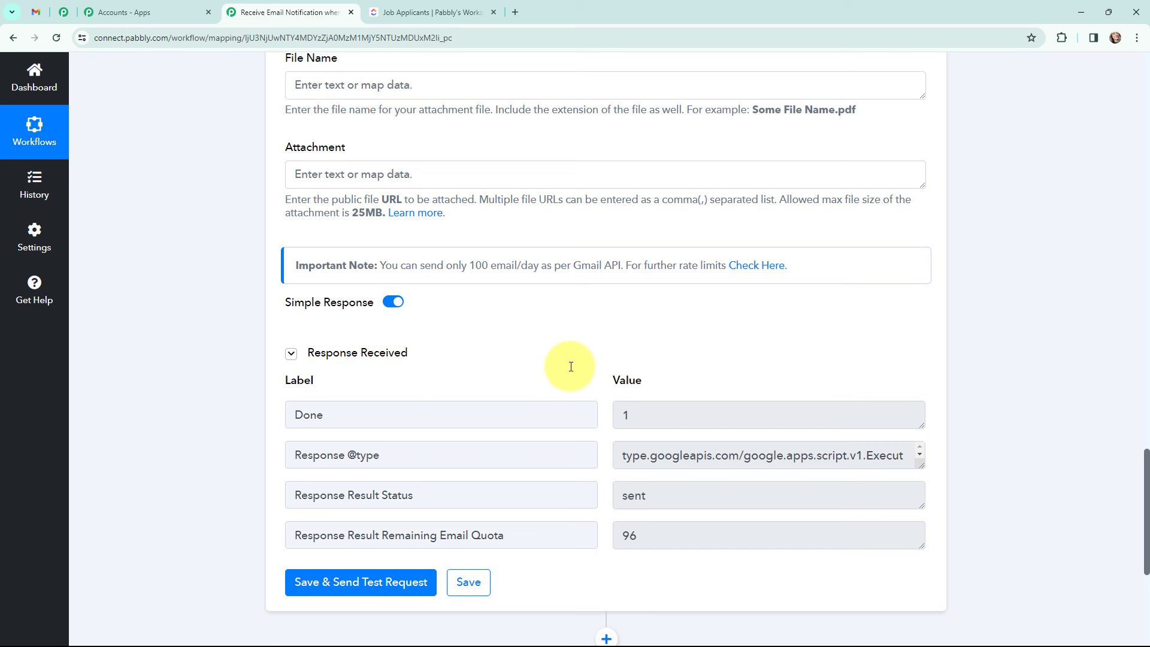
scroll(571, 367, up, 15)
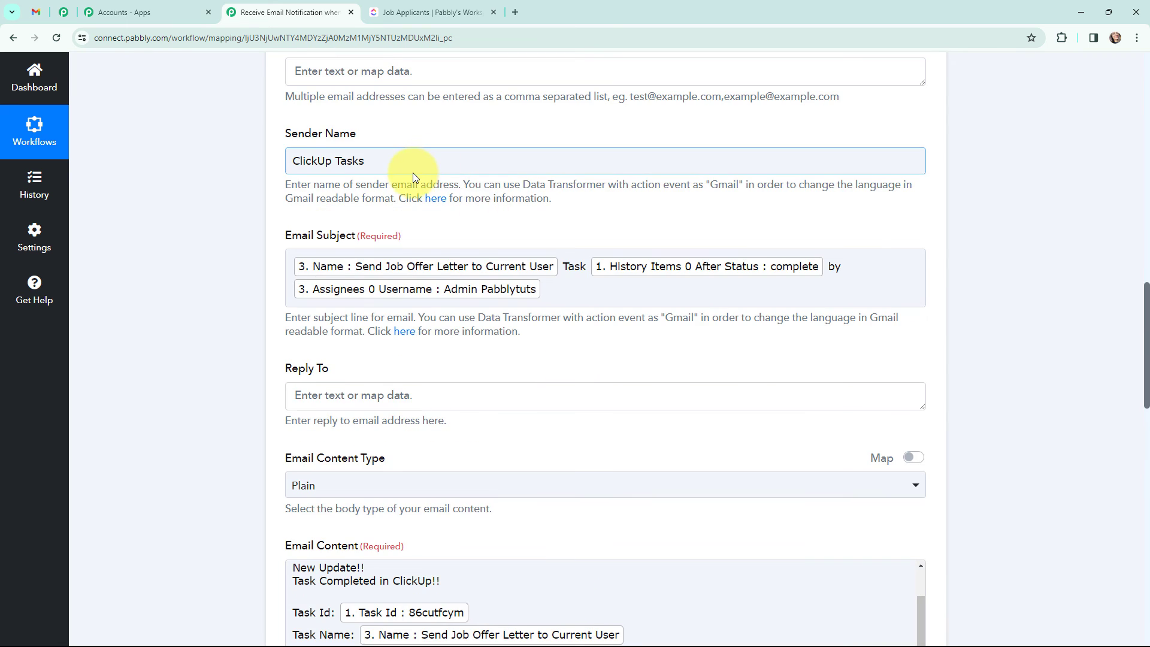
Step: Scroll back up through the saved Gmail step's sender, subject and body fields
scroll(412, 174, up, 4)
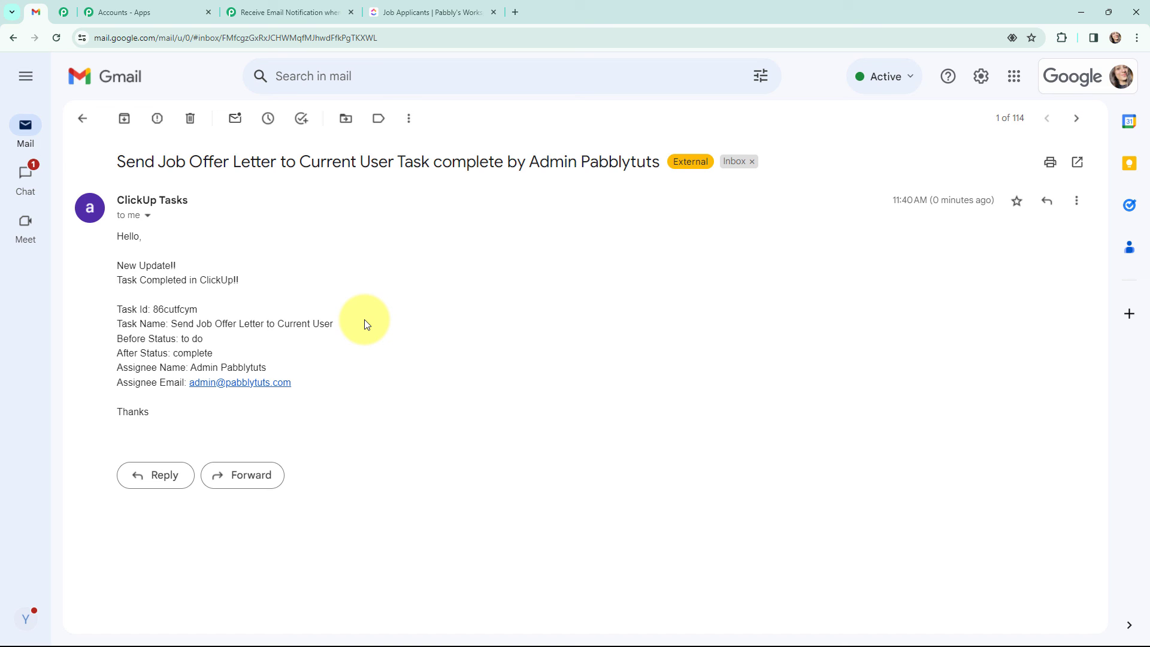
Step: Compare the test email with the completed task in the ClickUp list, then return to the email
click(432, 12)
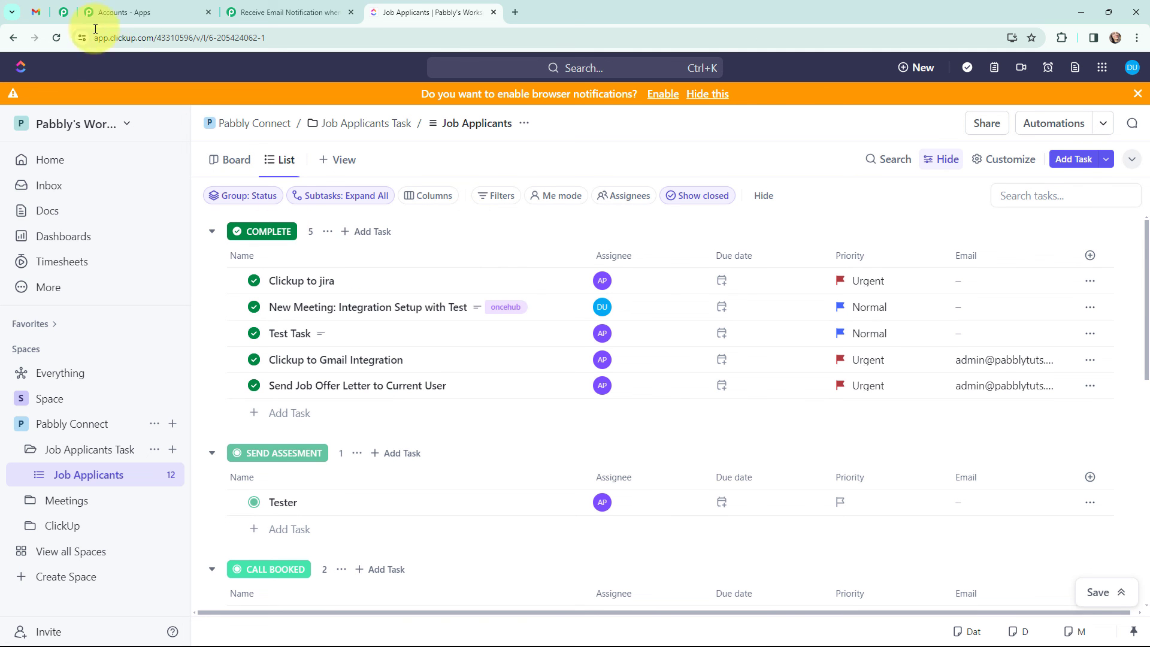
click(36, 12)
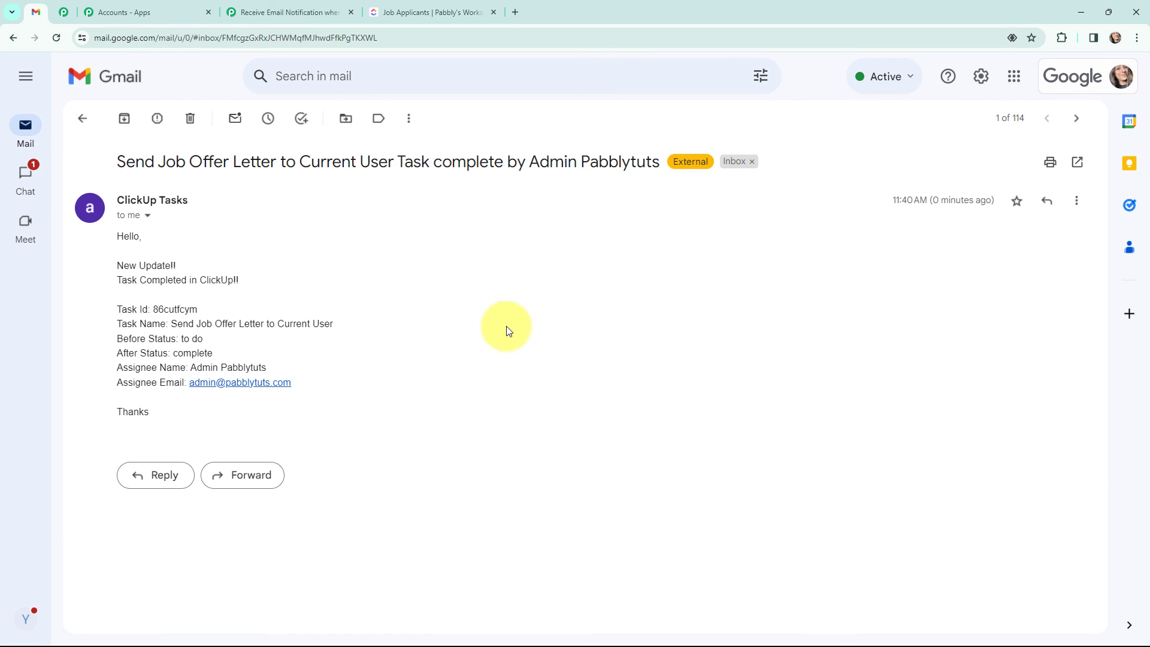